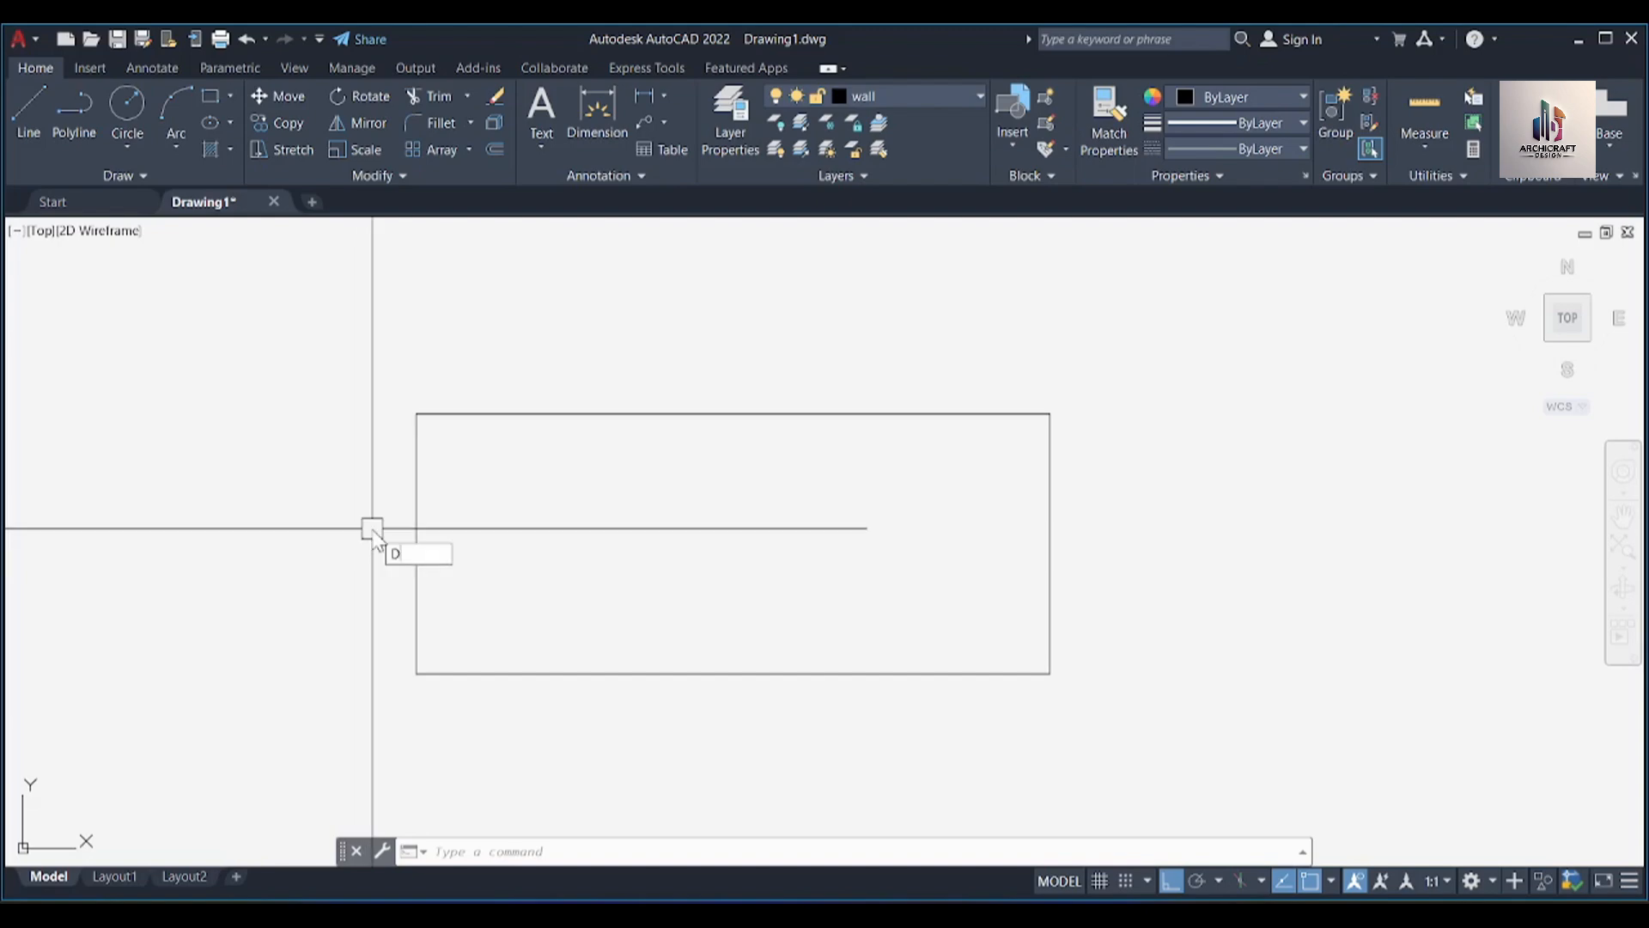
Add a linear dimension to the rectangle's top edge, placing the dimension line above it
text(LI)
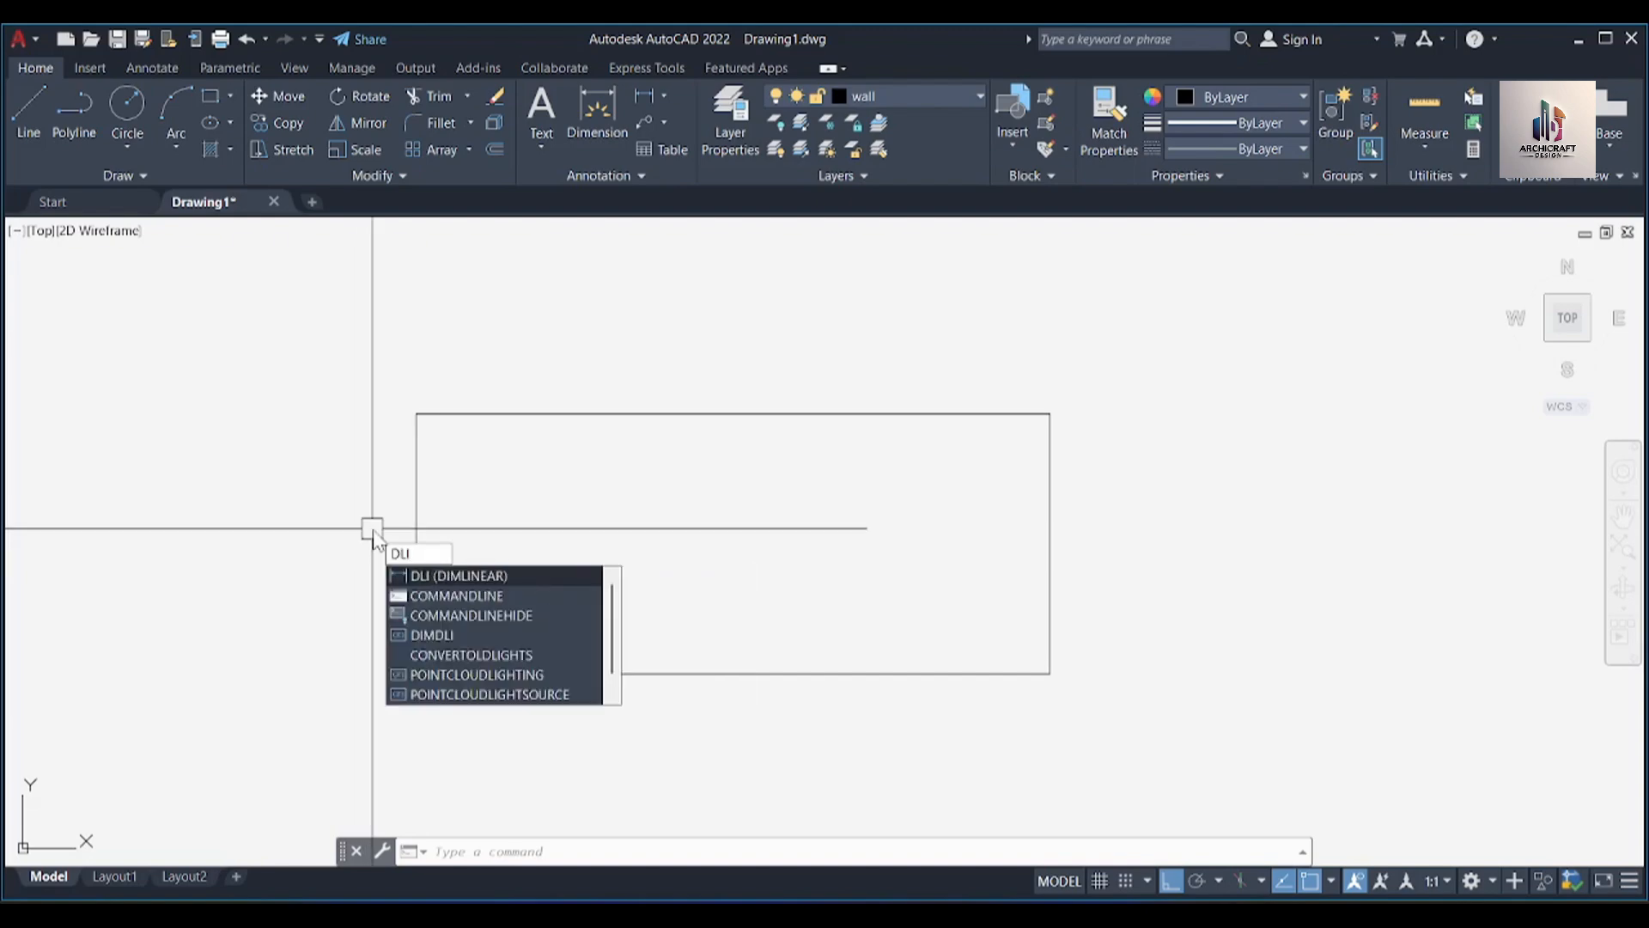
key(Return)
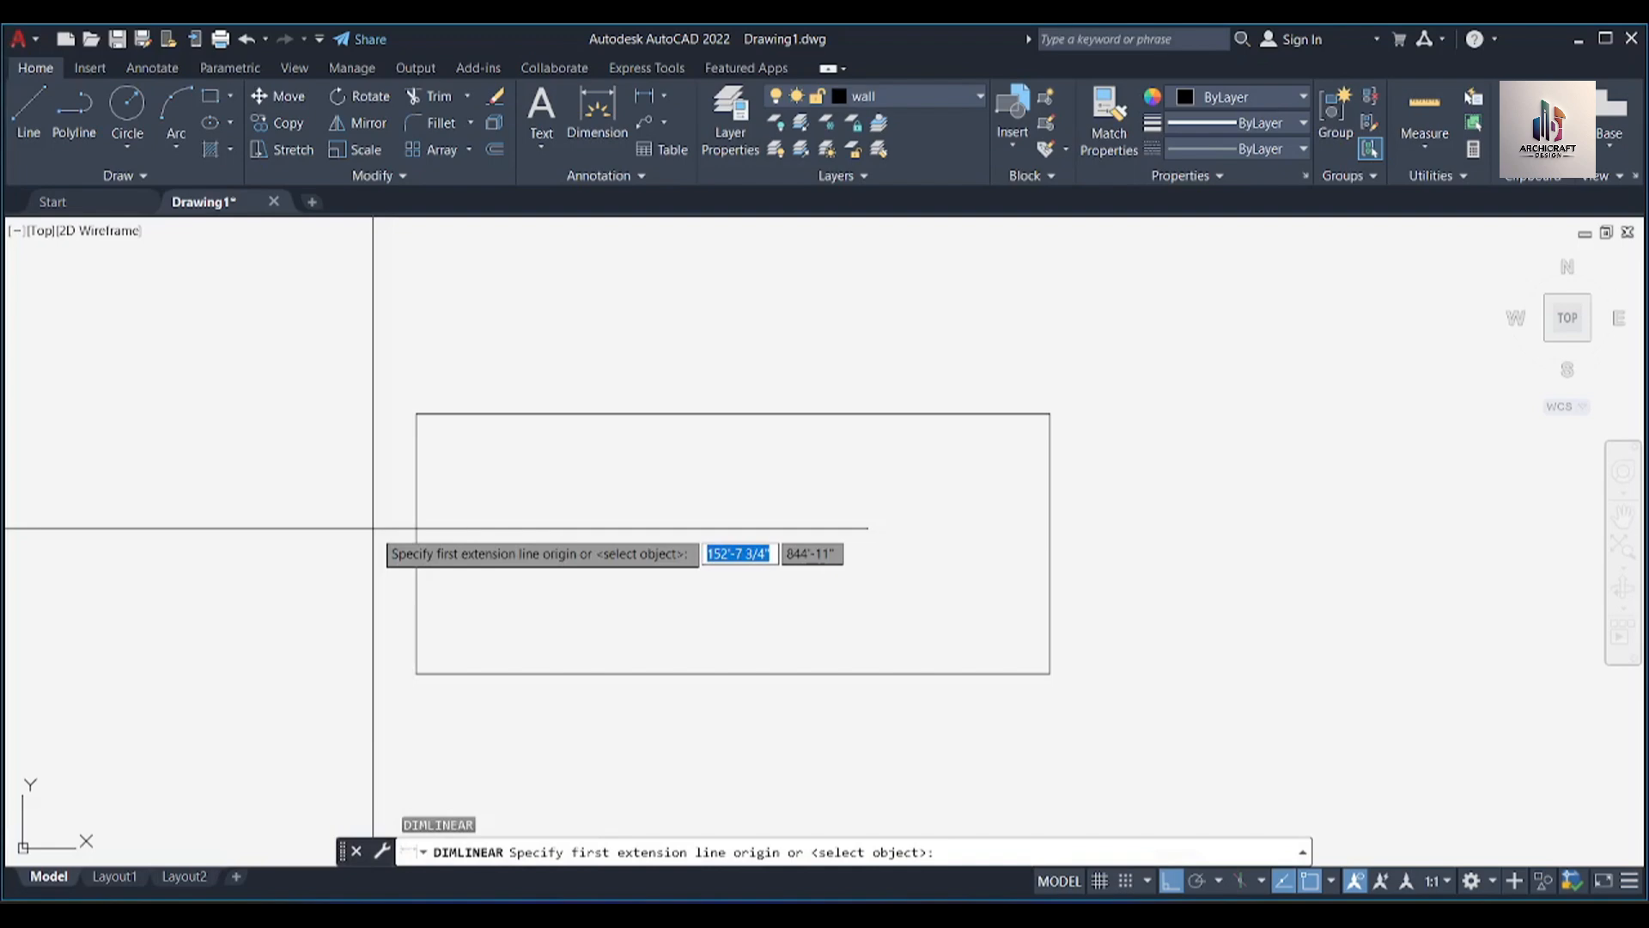
click(417, 413)
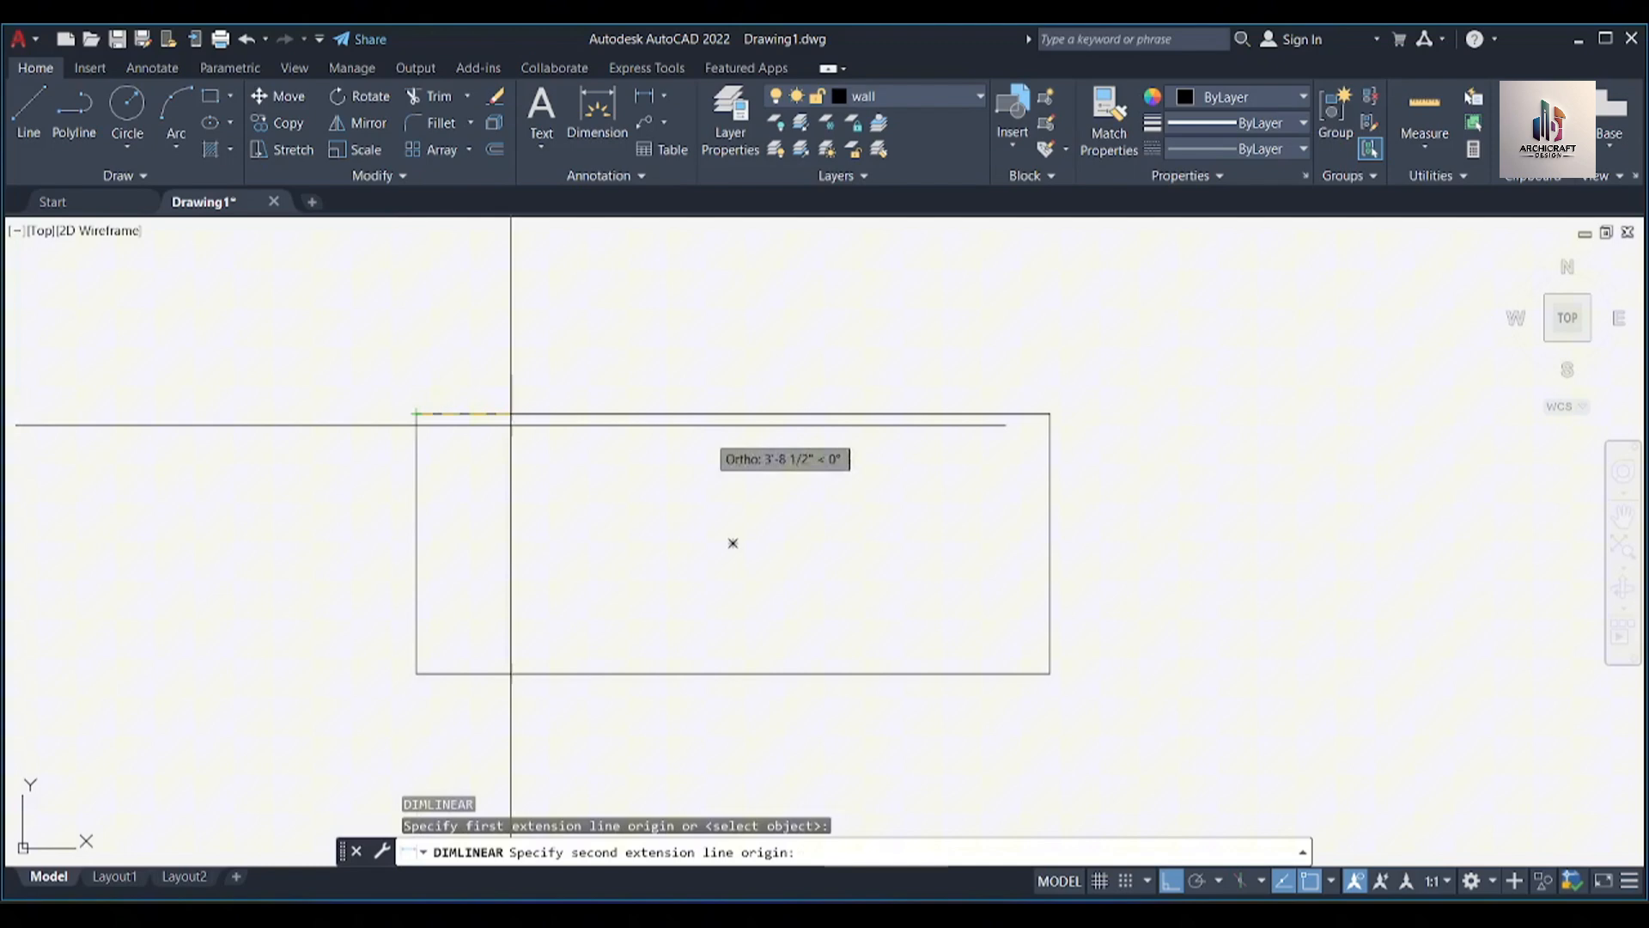
click(1048, 413)
click(1045, 352)
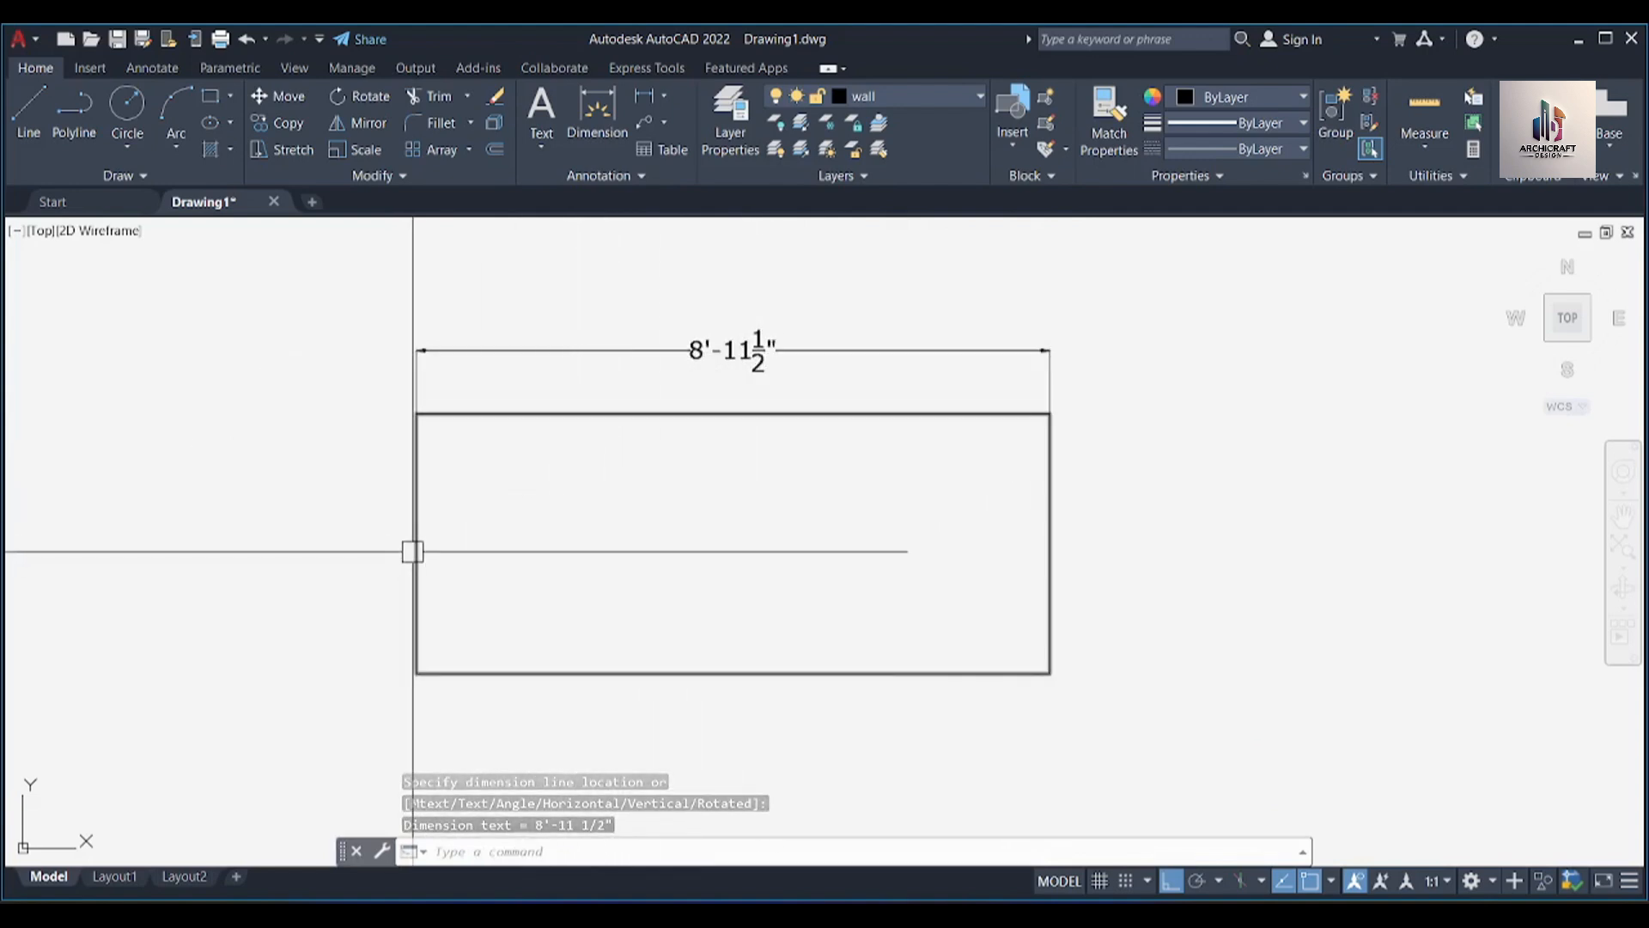
Add a linear dimension to the rectangle's left edge, placing the dimension line outside the rectangle
text(DIMLI)
key(Return)
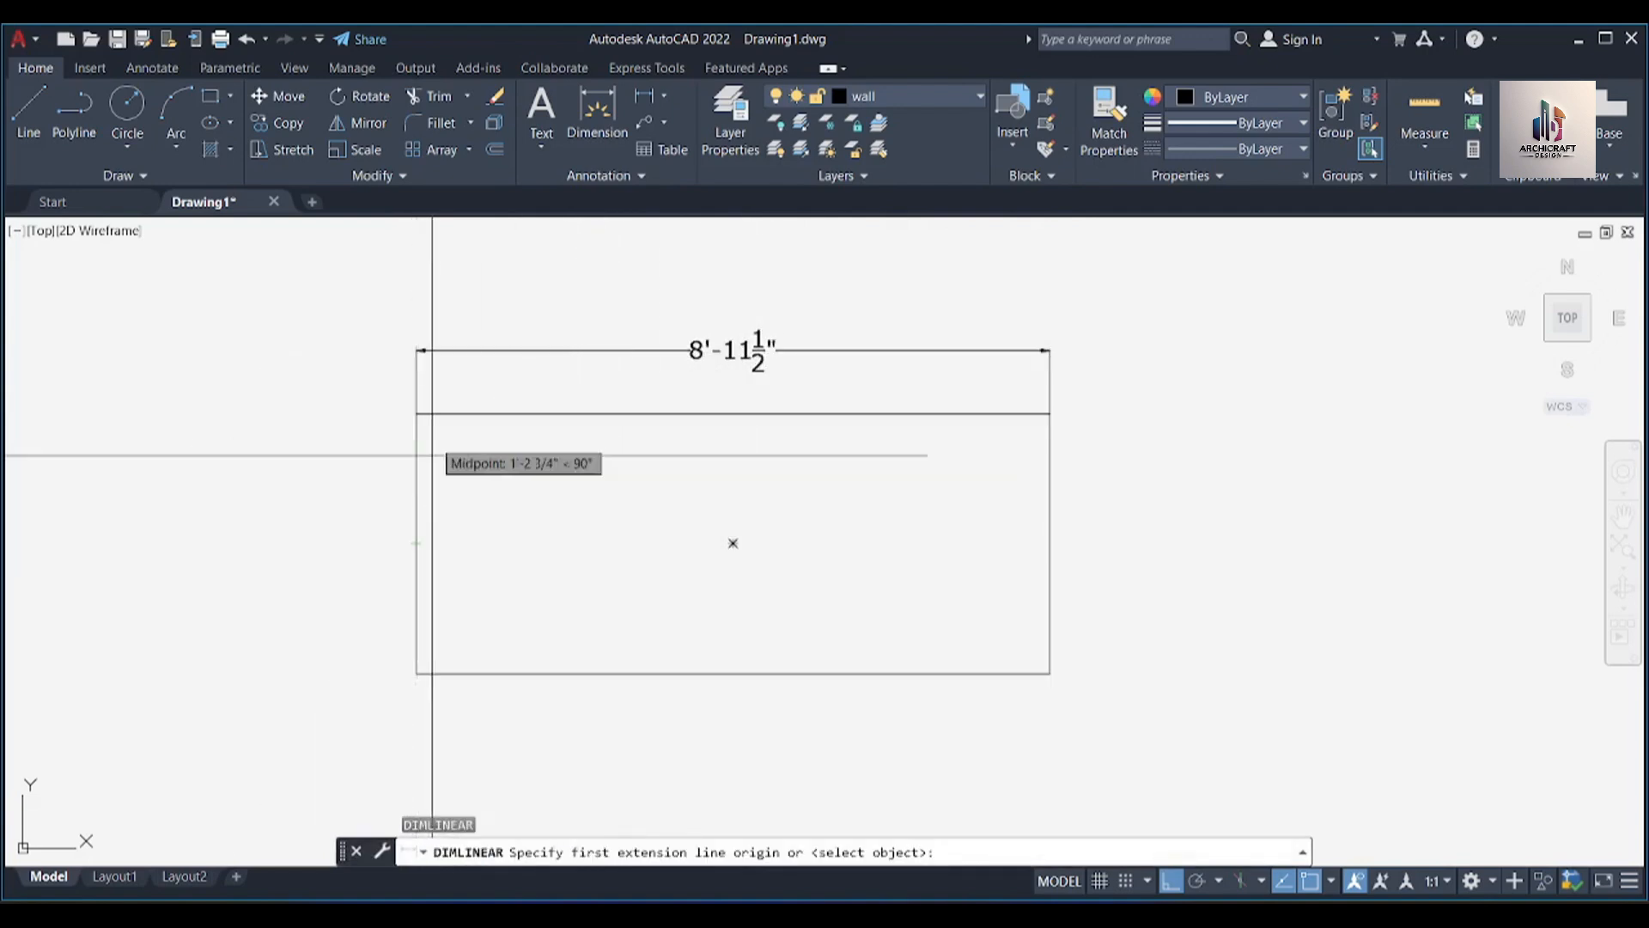
click(417, 414)
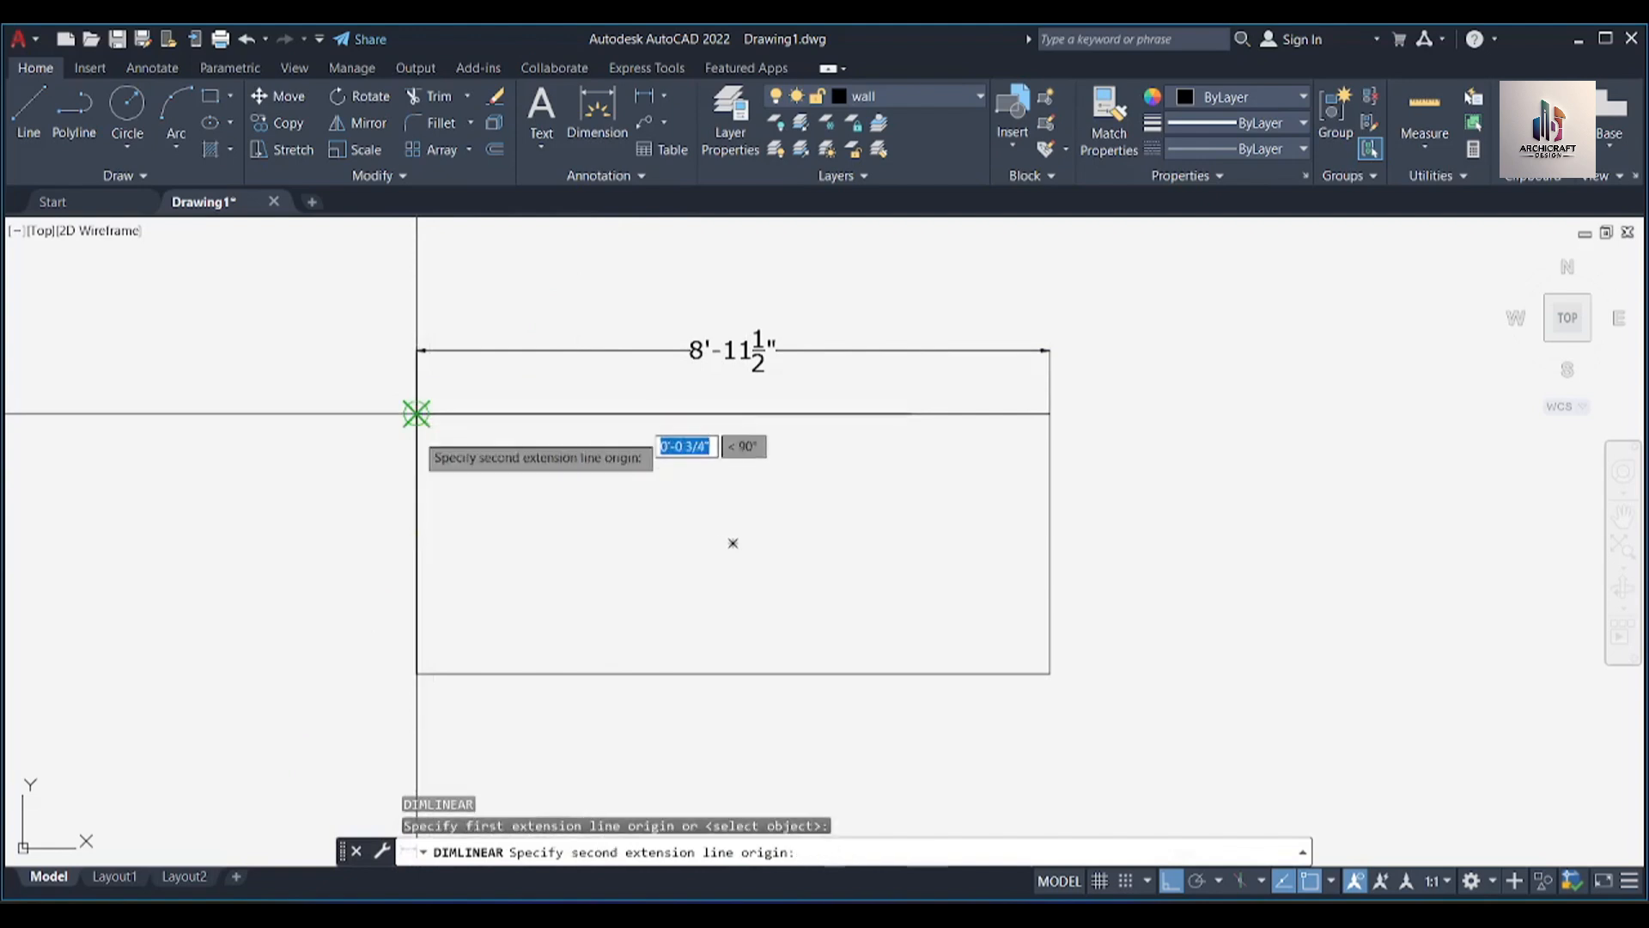
click(416, 673)
click(366, 662)
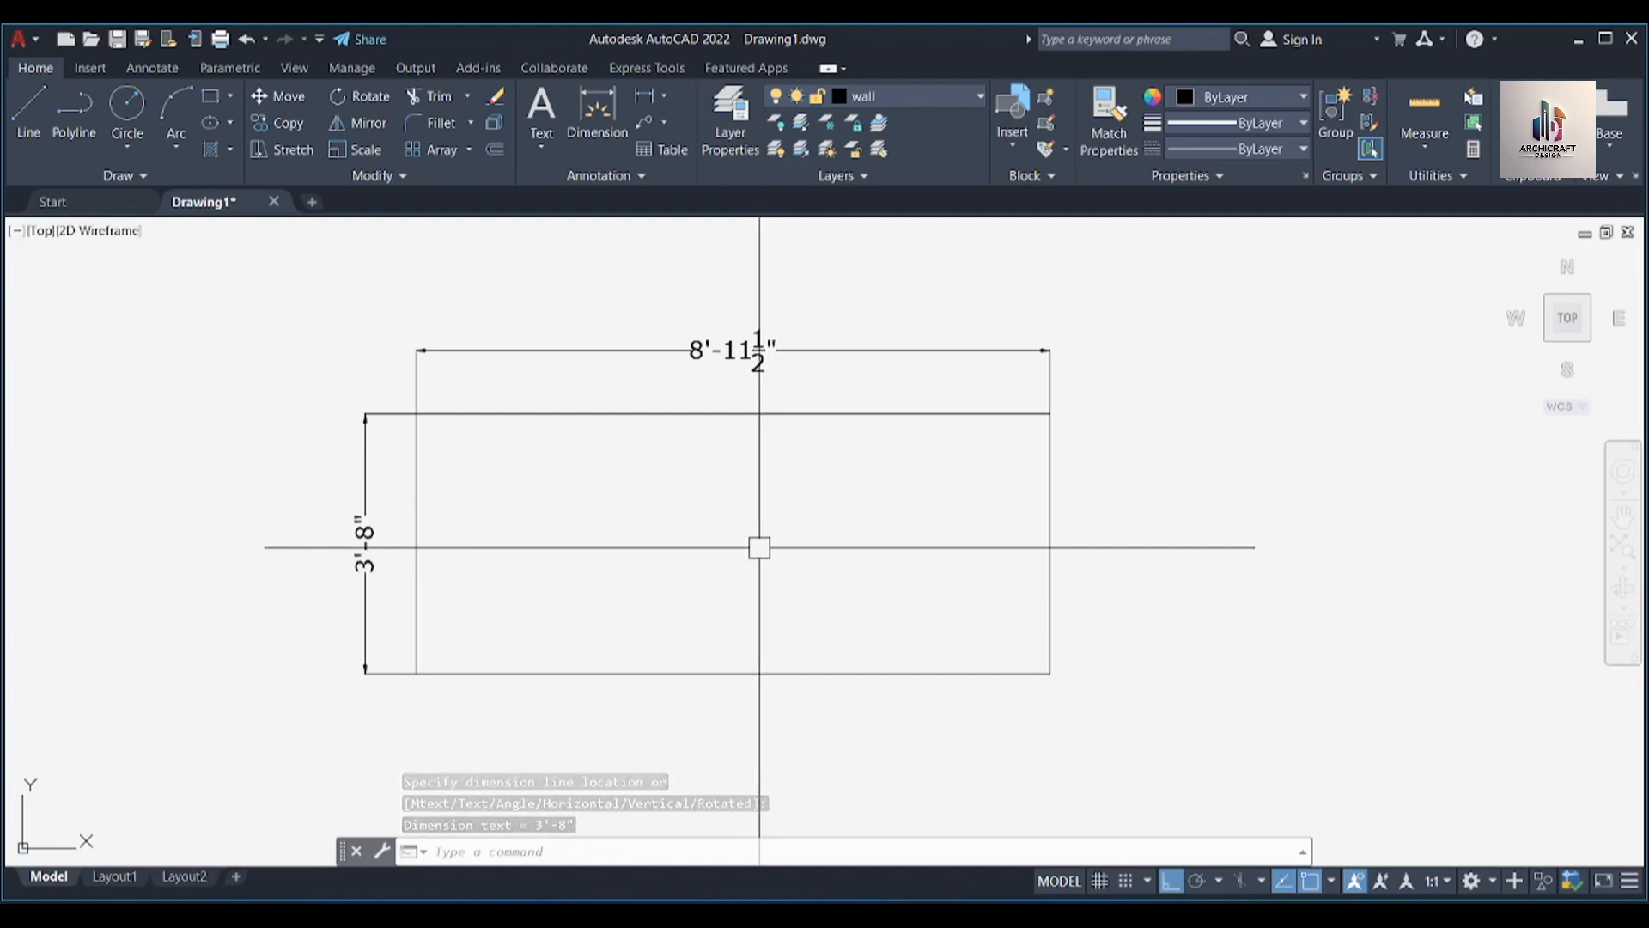
Try a linear dimension from the rectangle's lower-left corner to its upper-right corner, and cancel it
key(space)
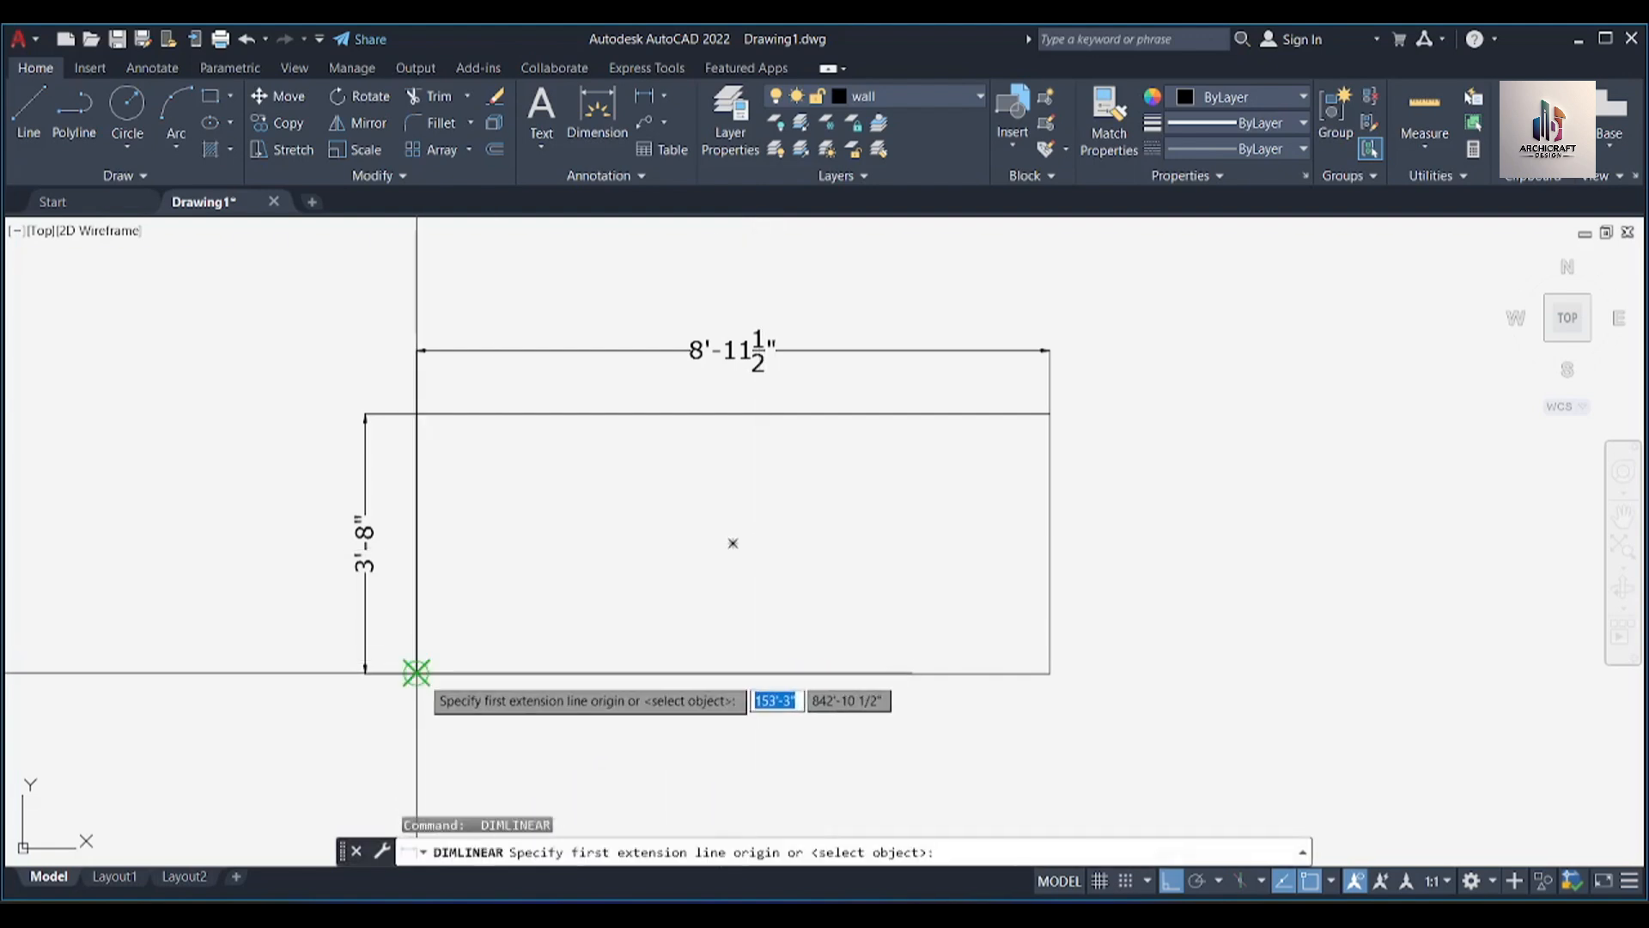
click(417, 673)
click(1049, 414)
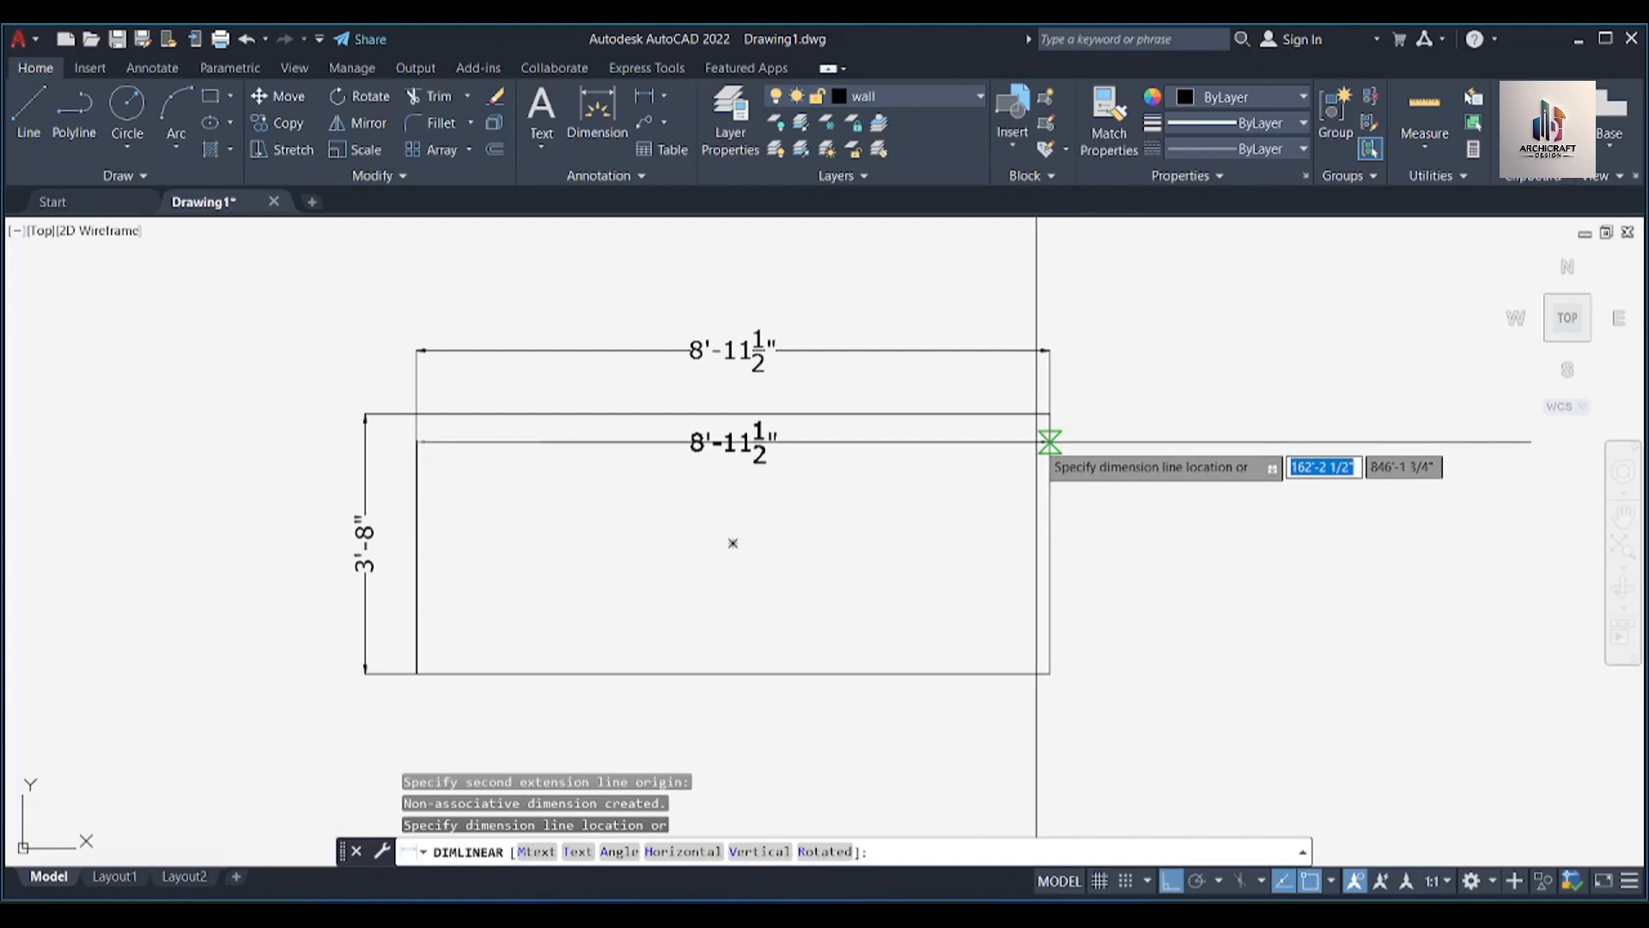
key(Escape)
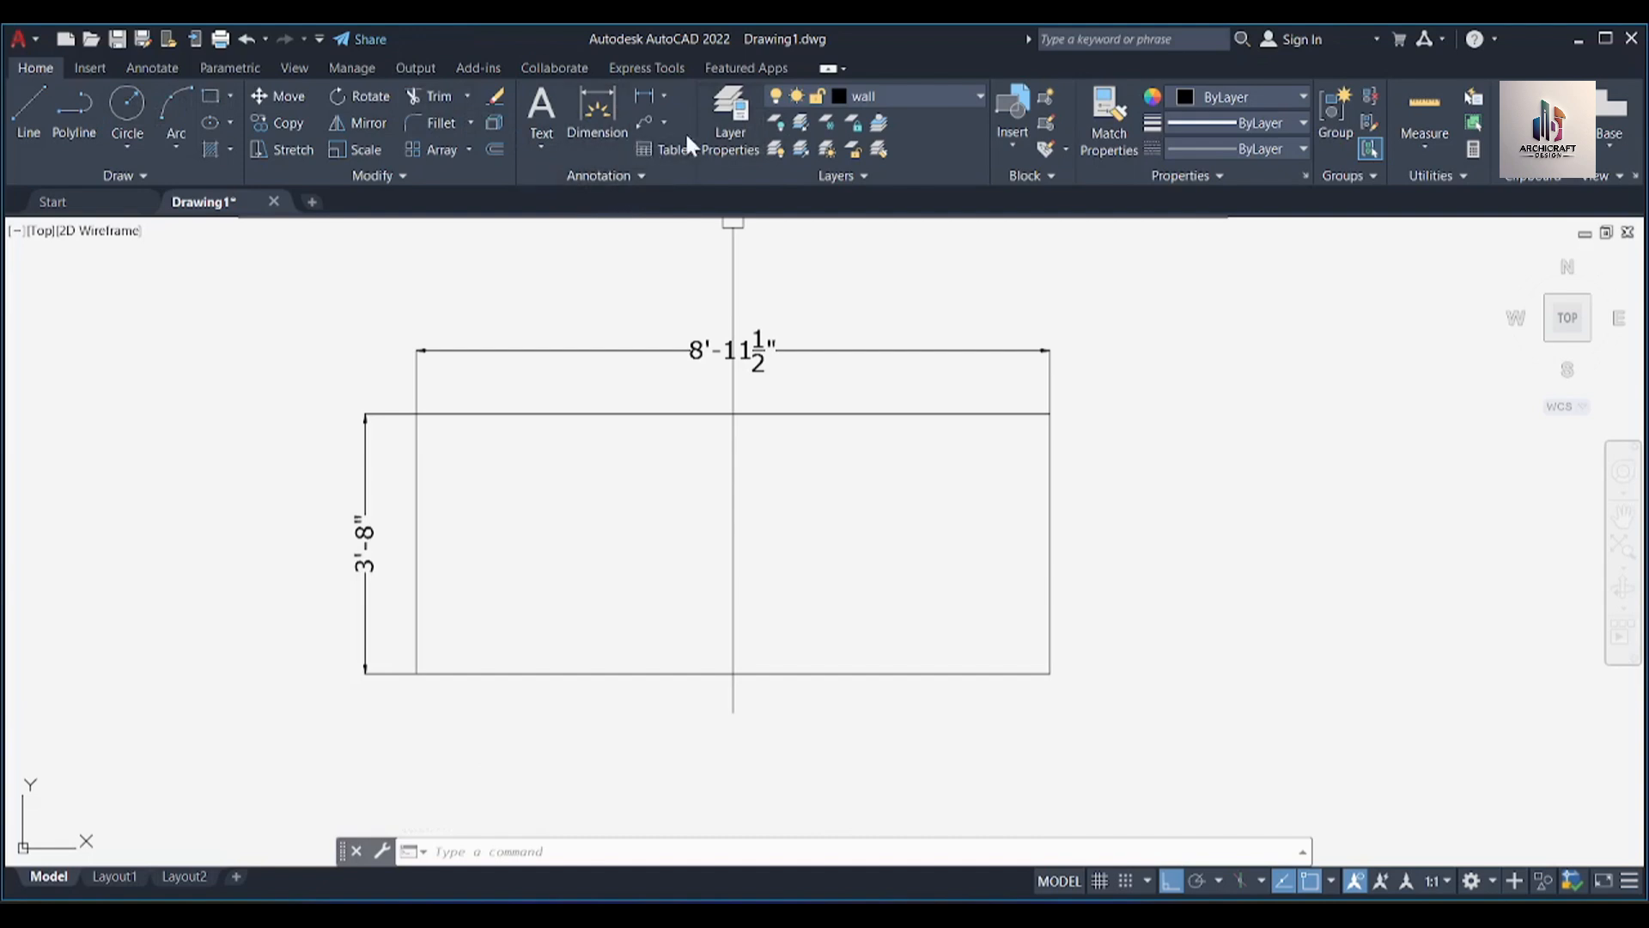
click(663, 97)
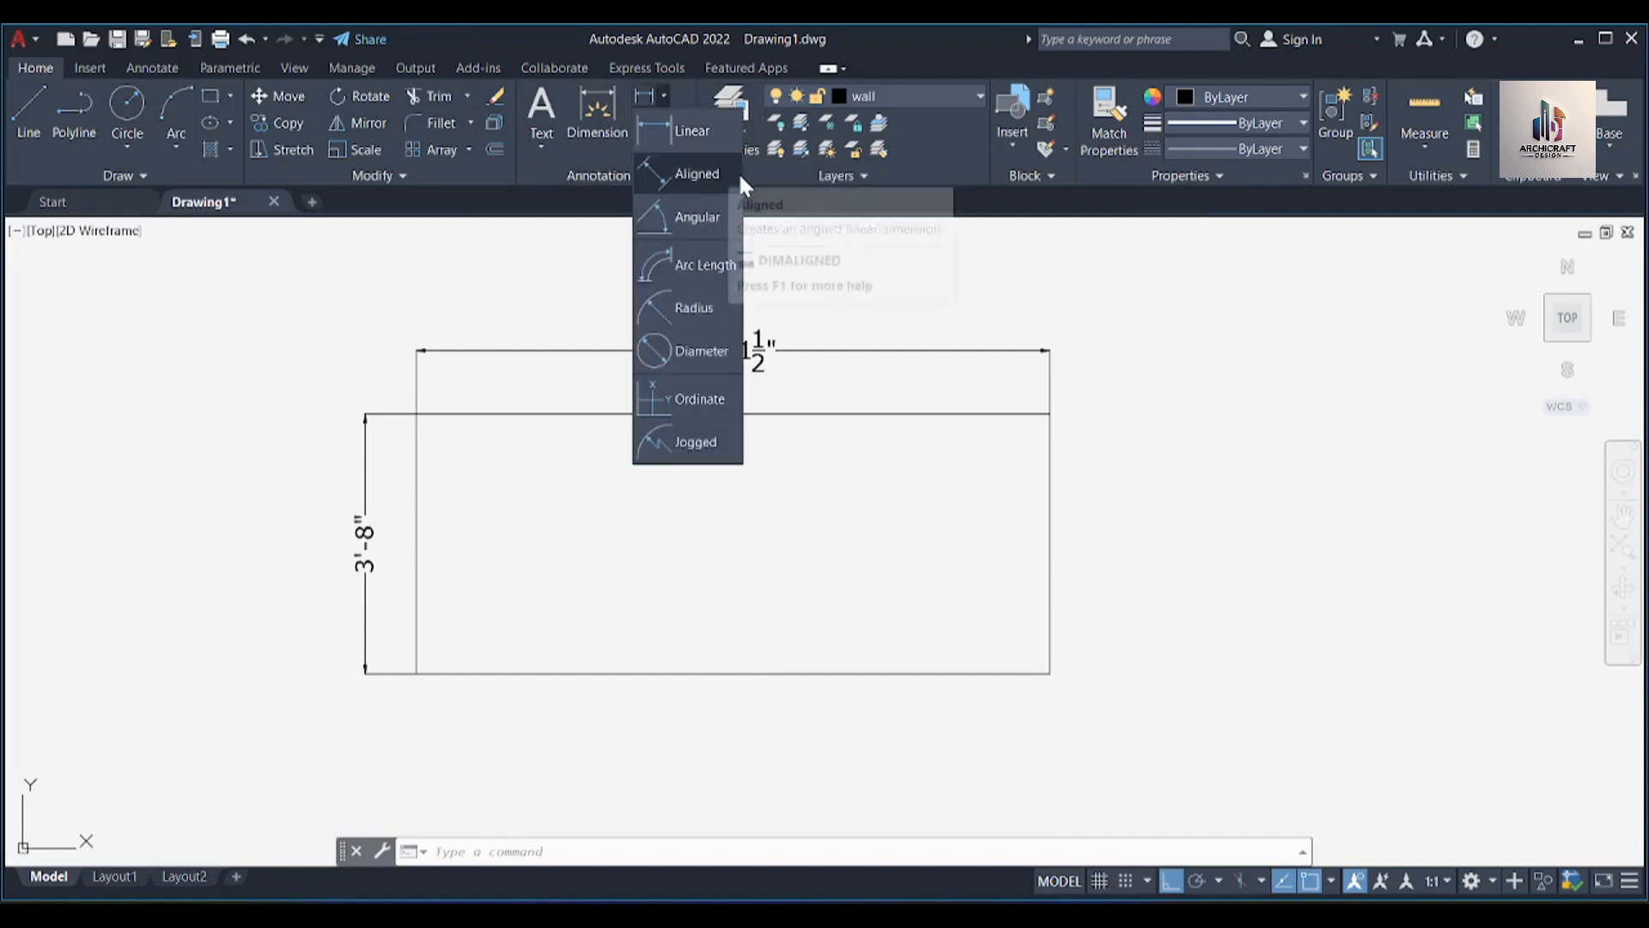
click(913, 323)
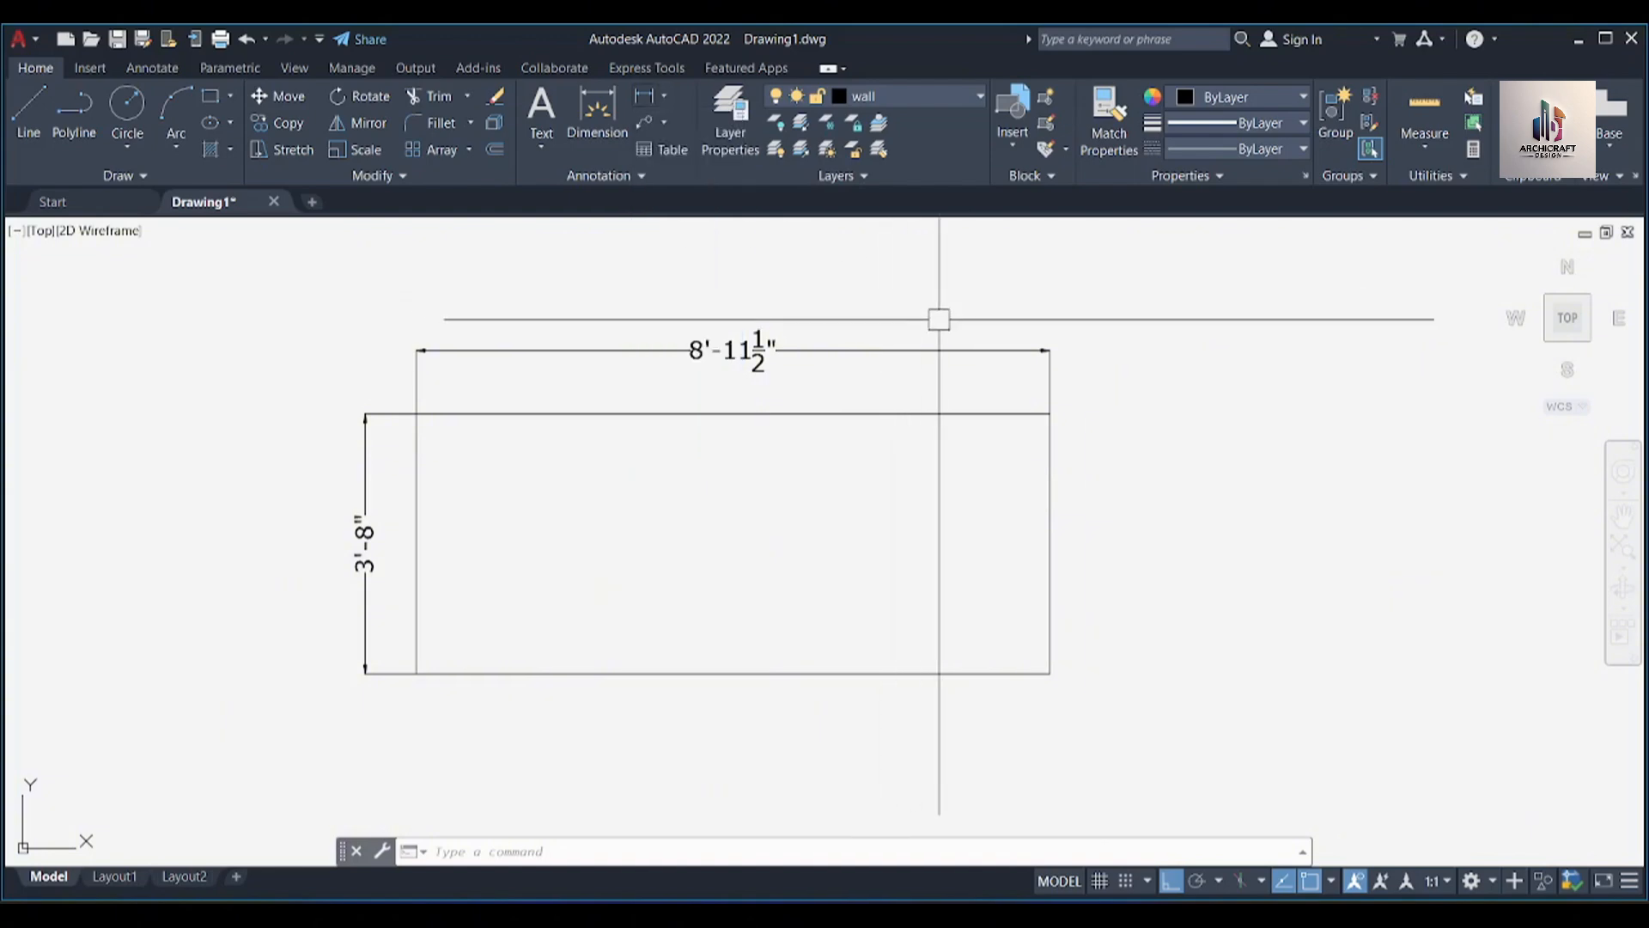
Turn off Ortho mode while starting a trial line in the empty space beside the rectangle, and cancel the line
middle_drag(1195, 396, 805, 428)
key(l)
key(Return)
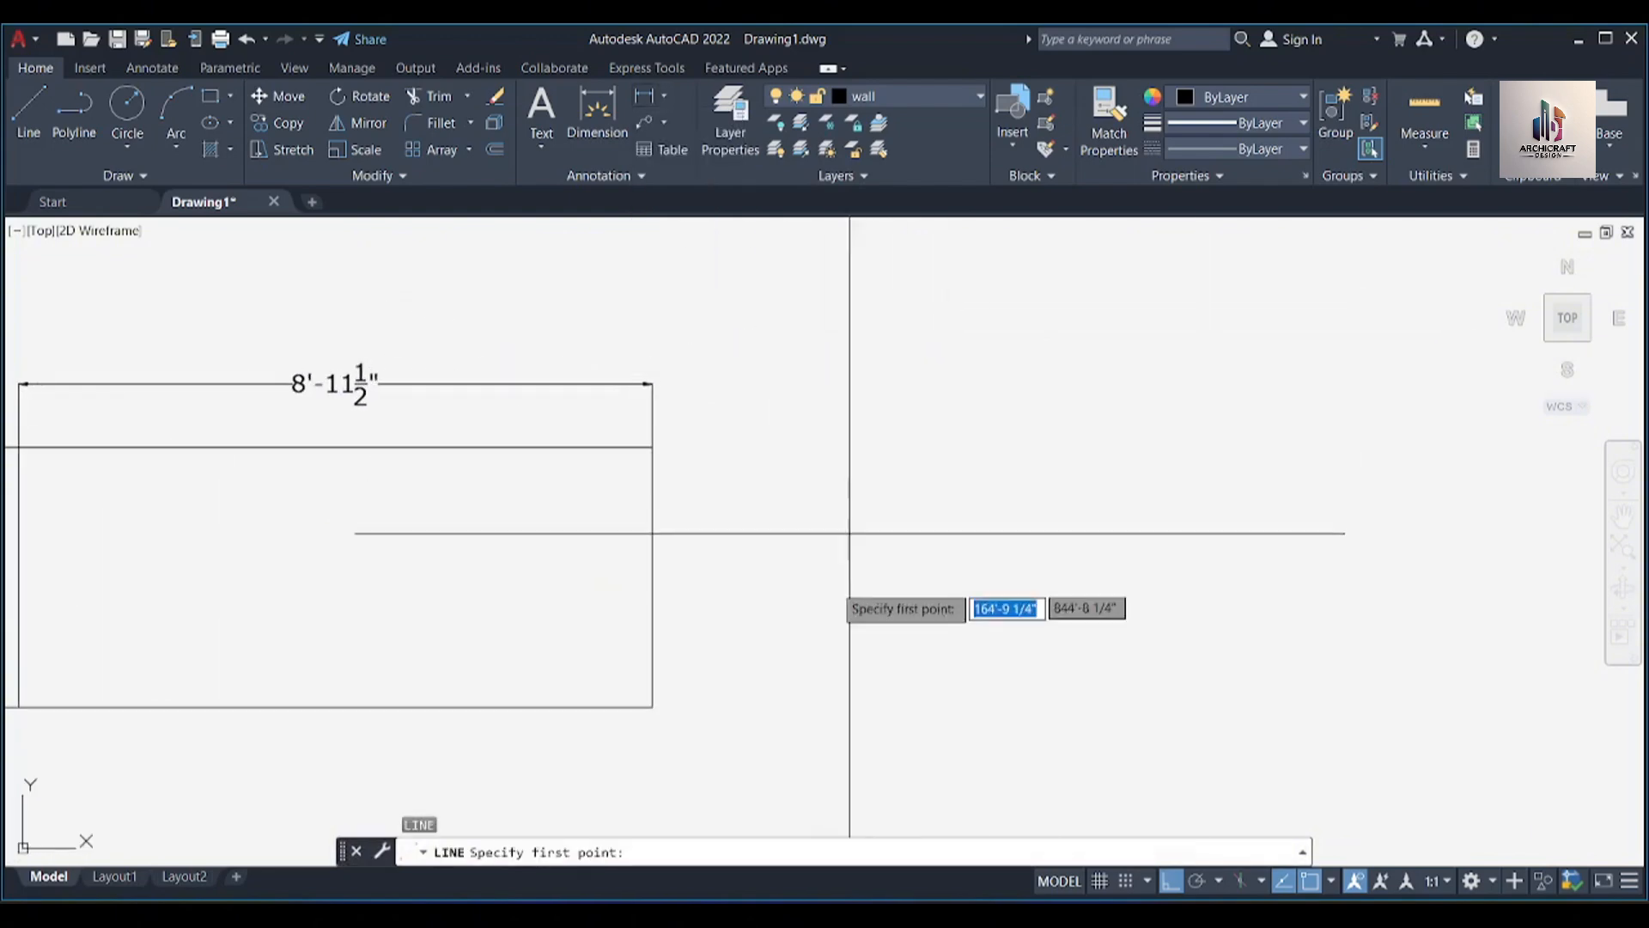
click(824, 591)
key(F8)
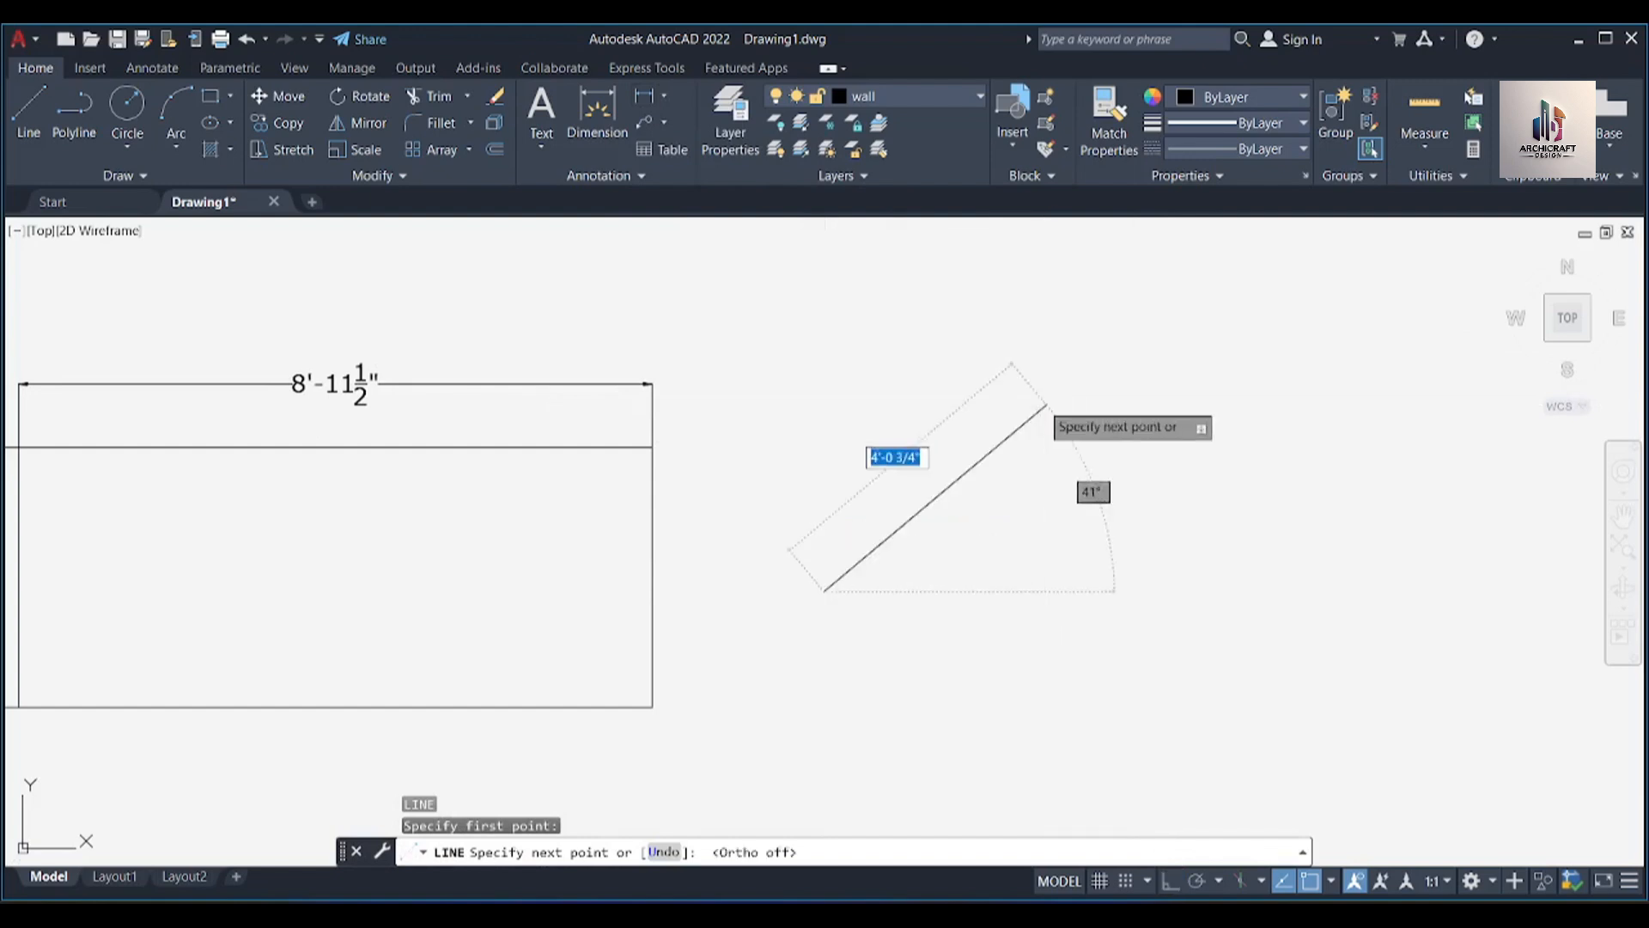
key(Escape)
scroll(1042, 438, down, 2)
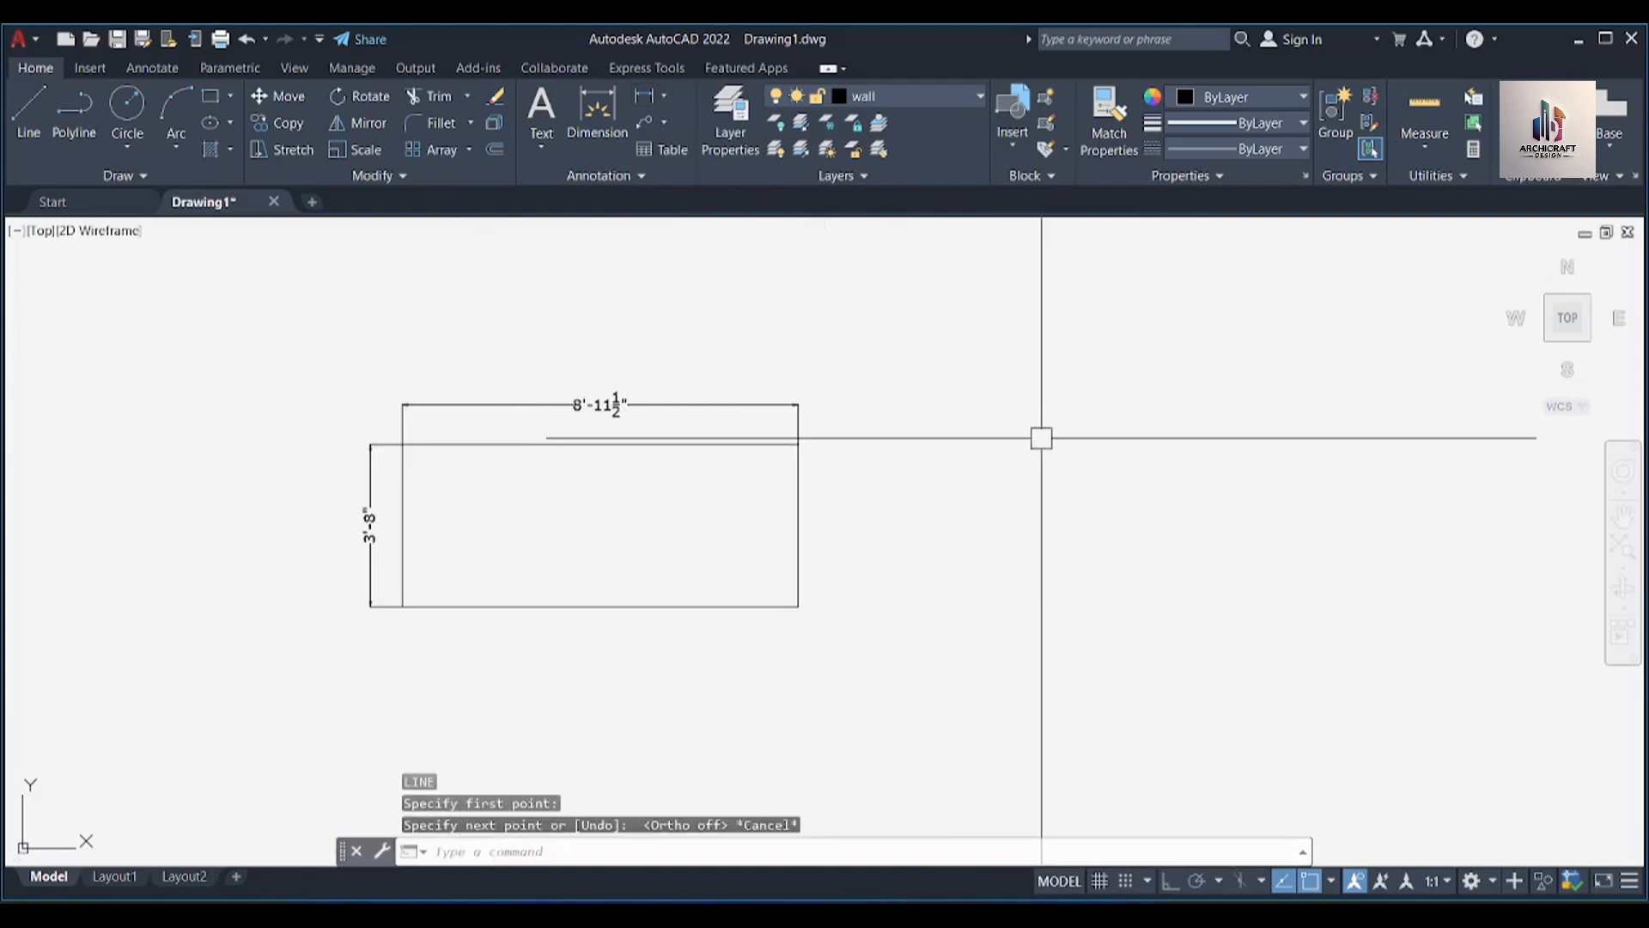
Draw a slanted line from the rectangle's lower-left corner to the midpoint of its top edge
scroll(527, 526, up, 2)
key(Return)
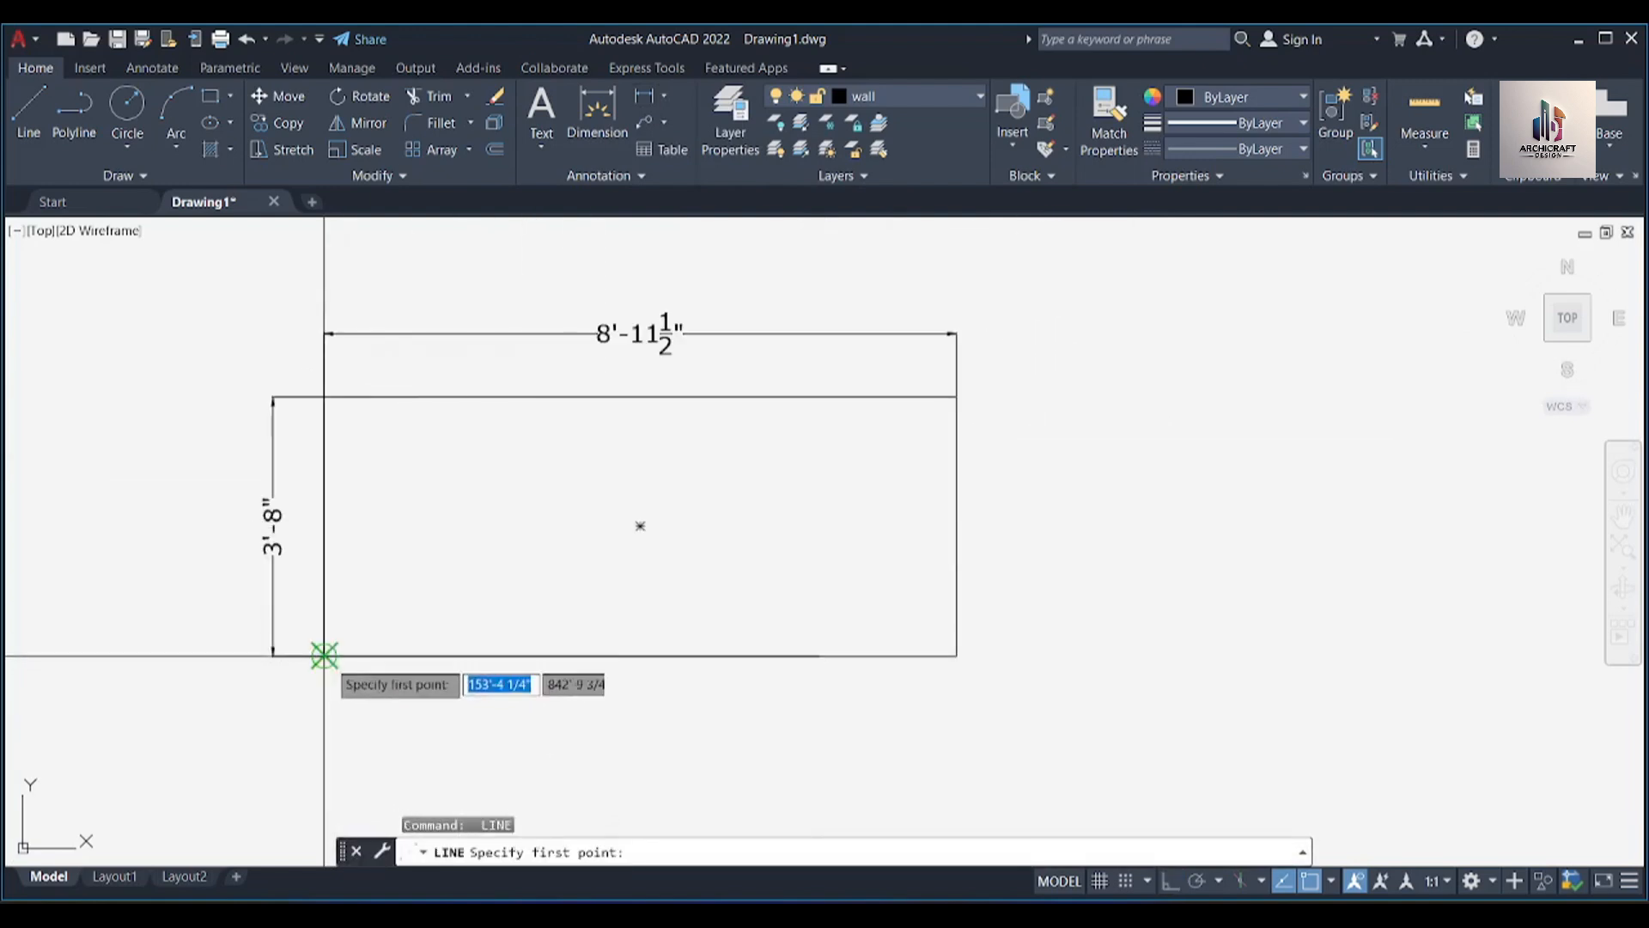
click(323, 656)
click(639, 396)
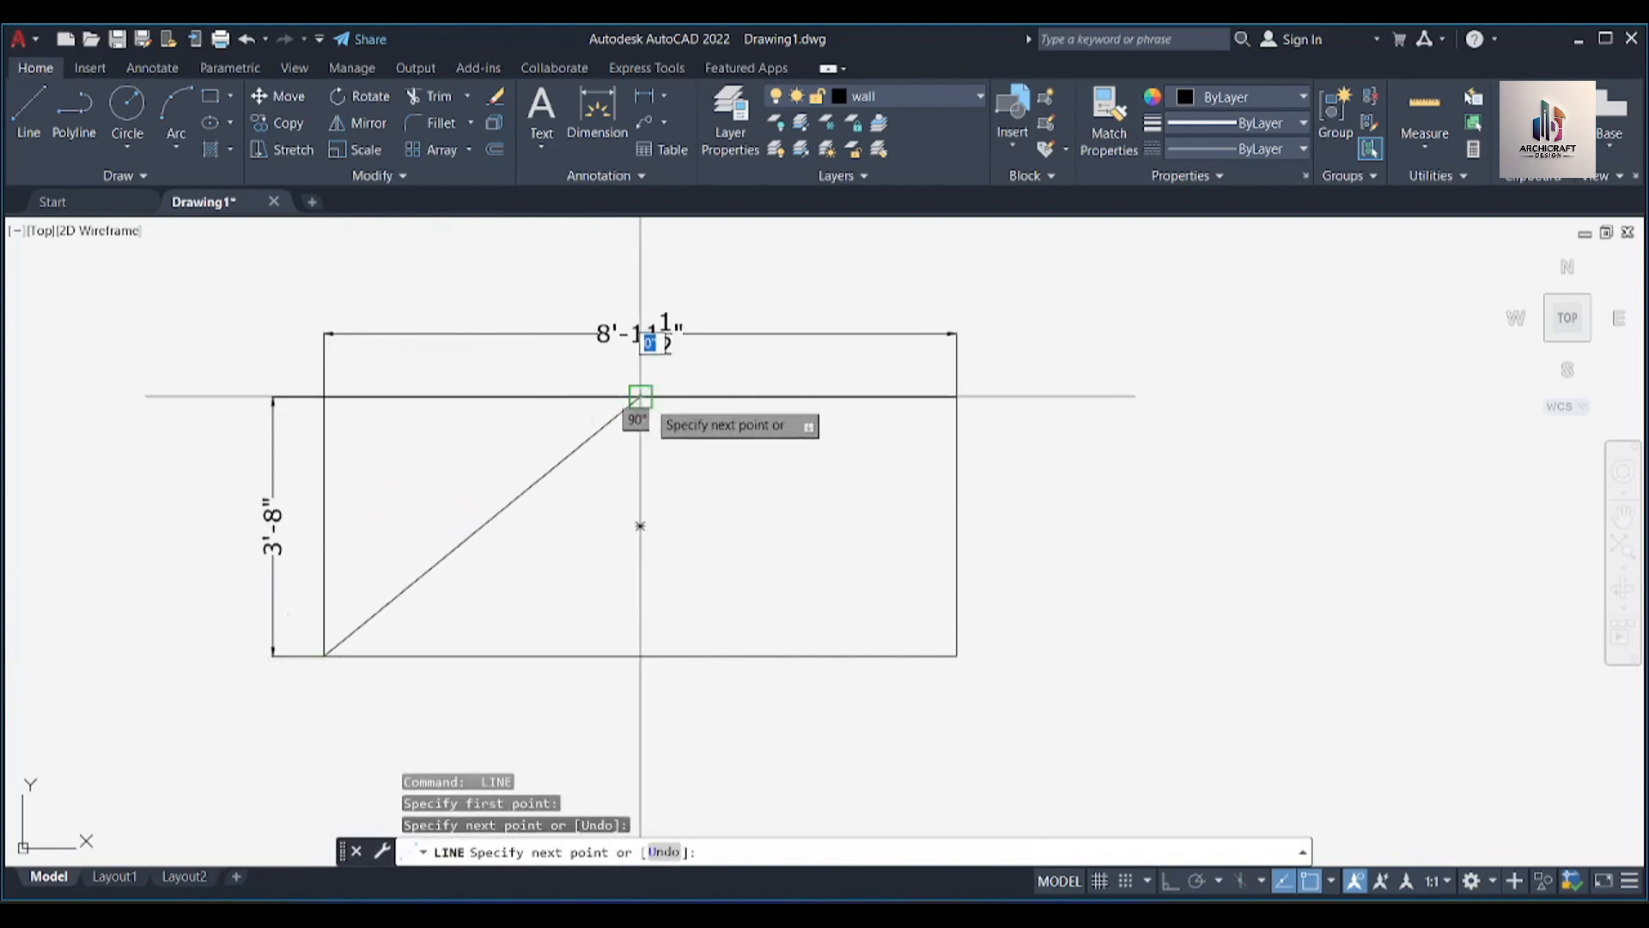
key(Return)
click(477, 527)
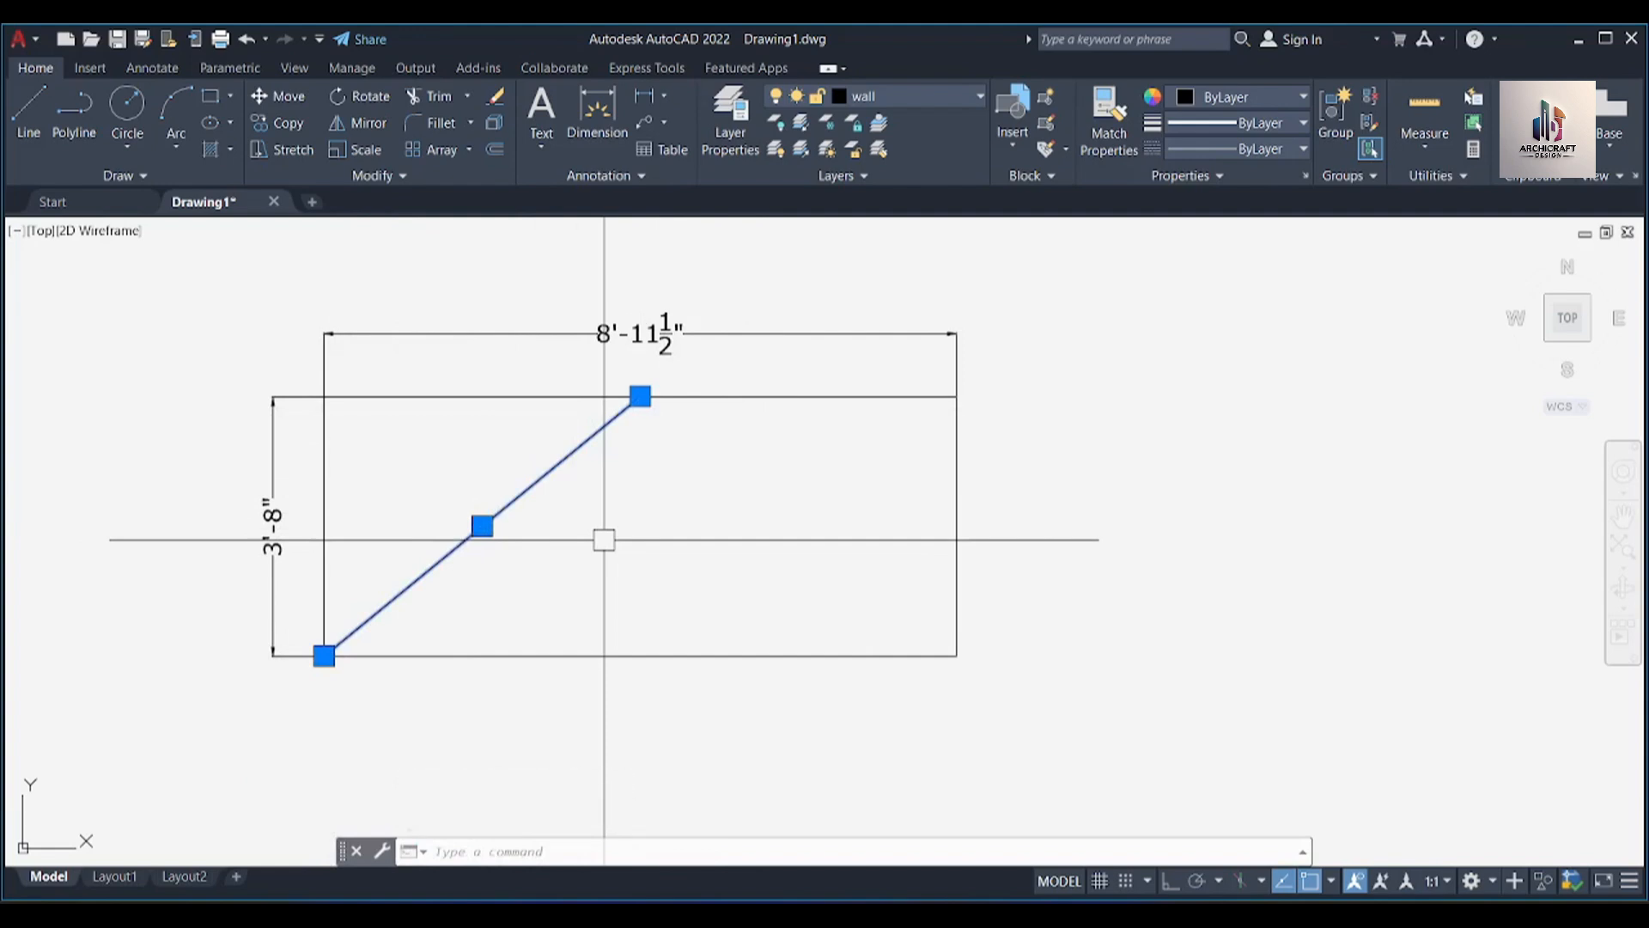
key(Escape)
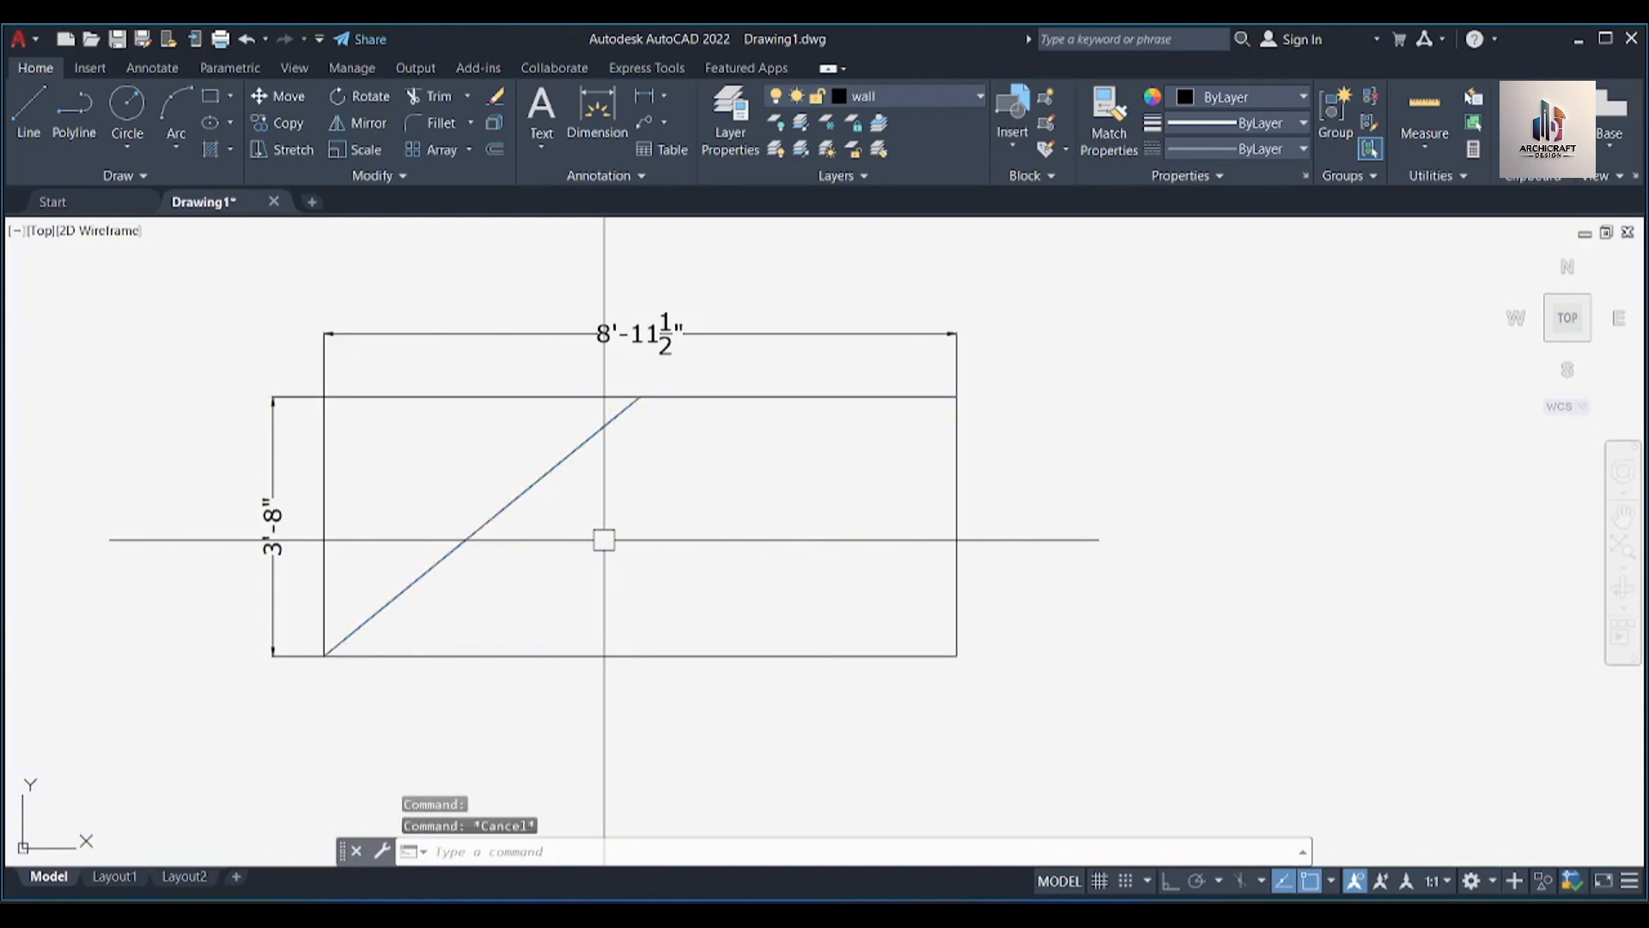
Add an aligned dimension to the slanted line, placing the dimension line just below and parallel to it
text(DAL)
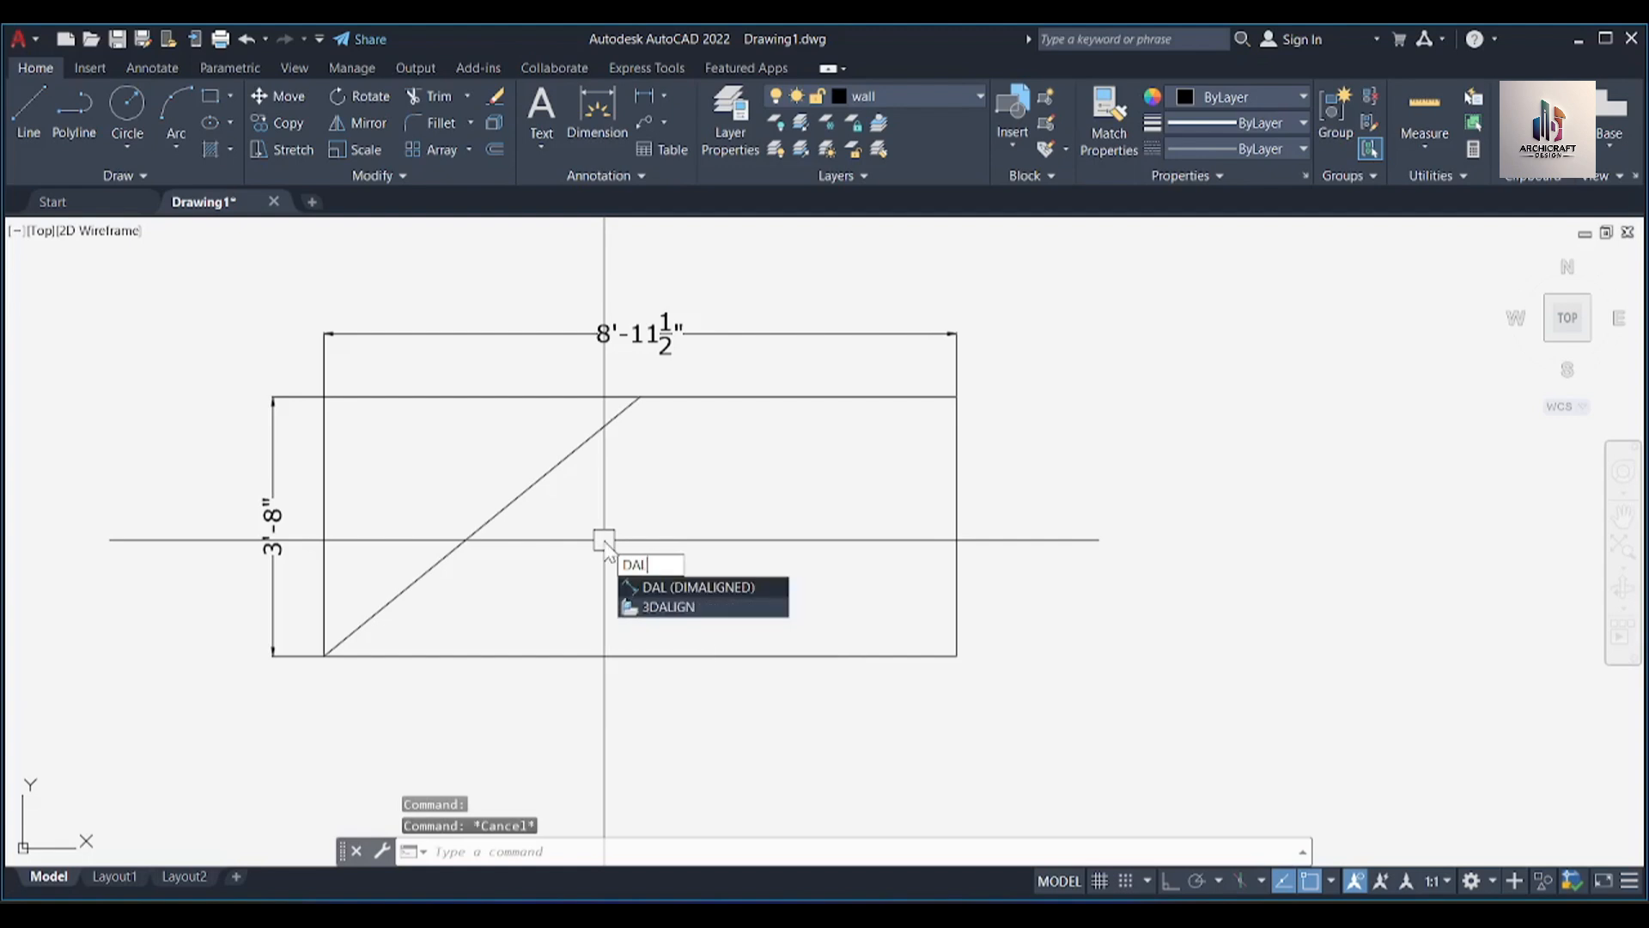
key(Return)
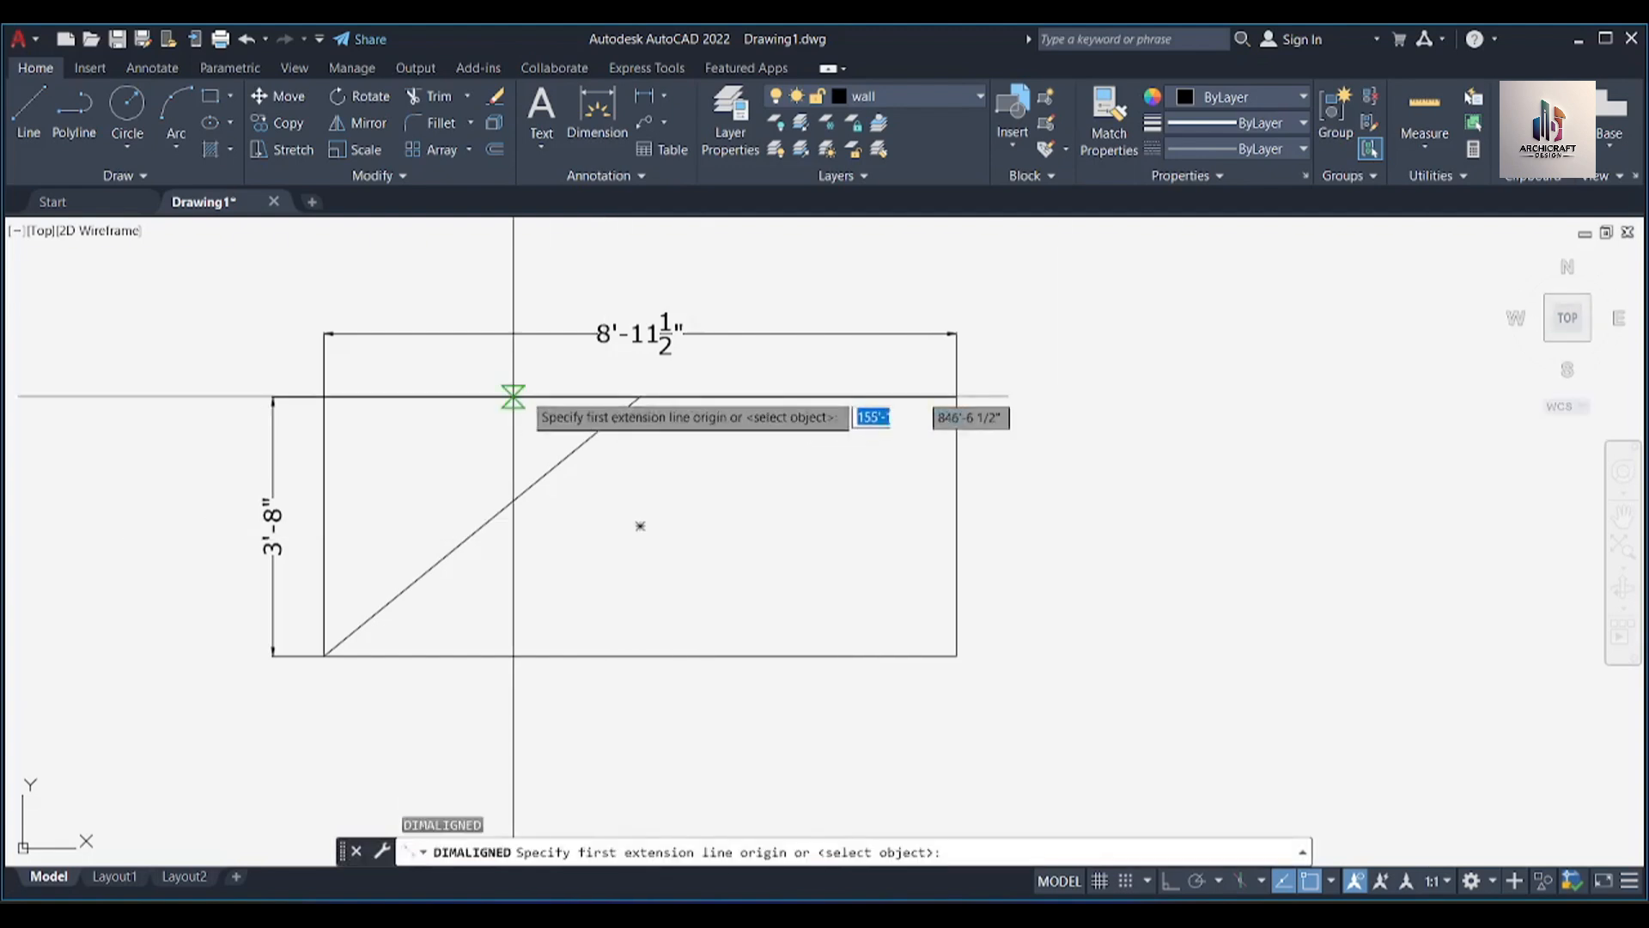
click(640, 397)
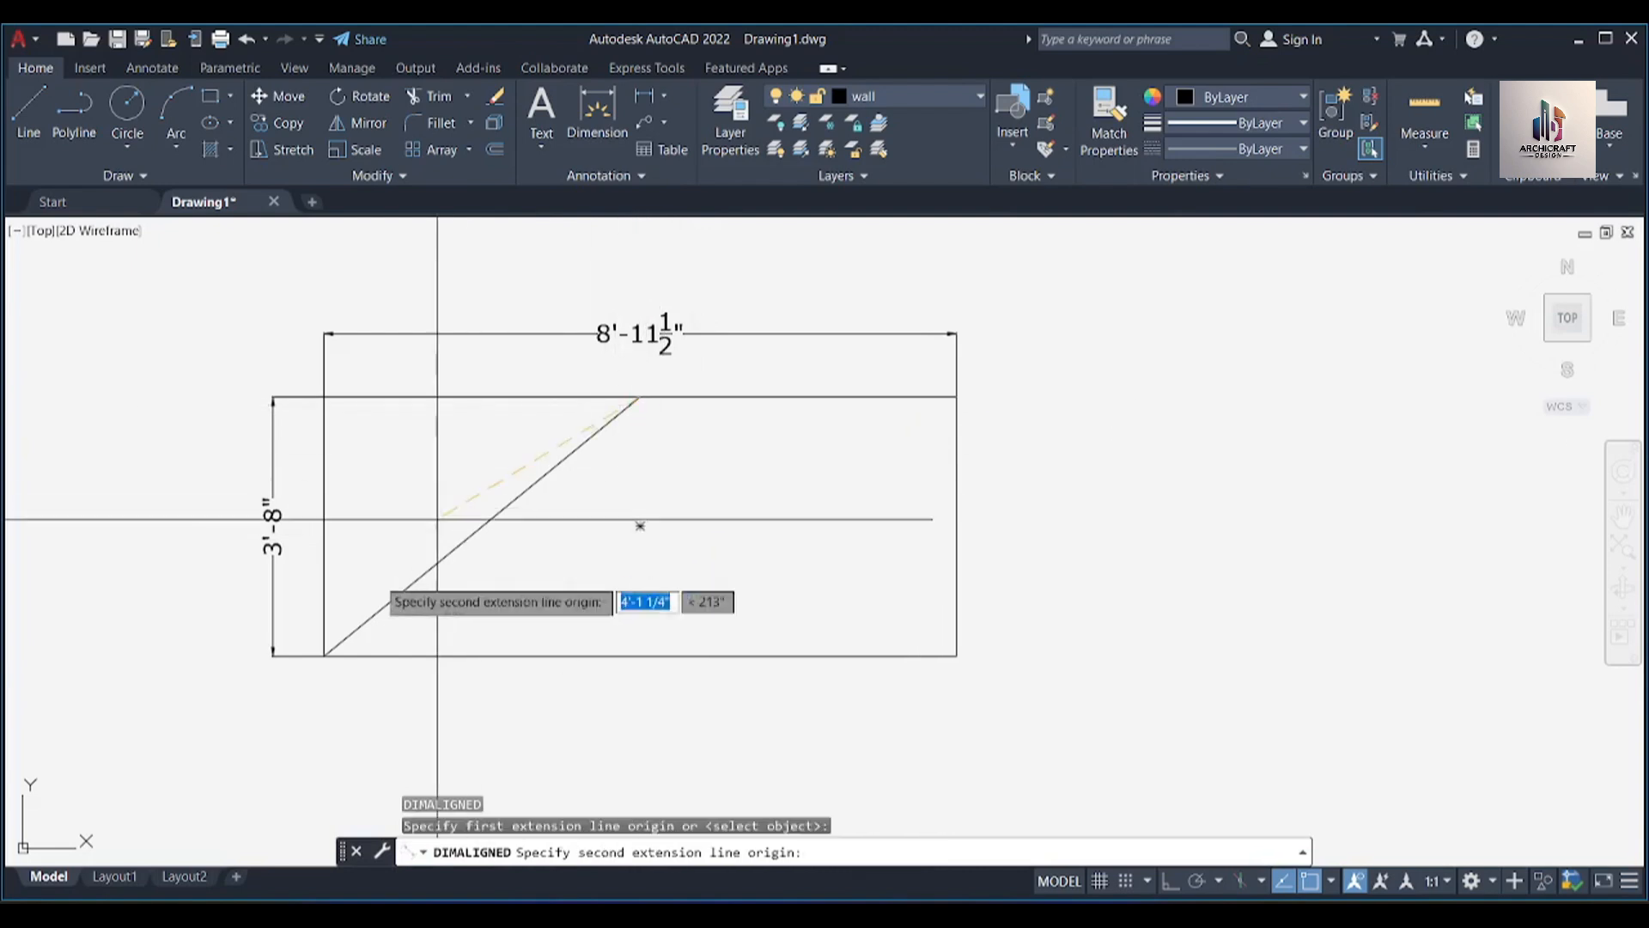
click(324, 654)
click(432, 616)
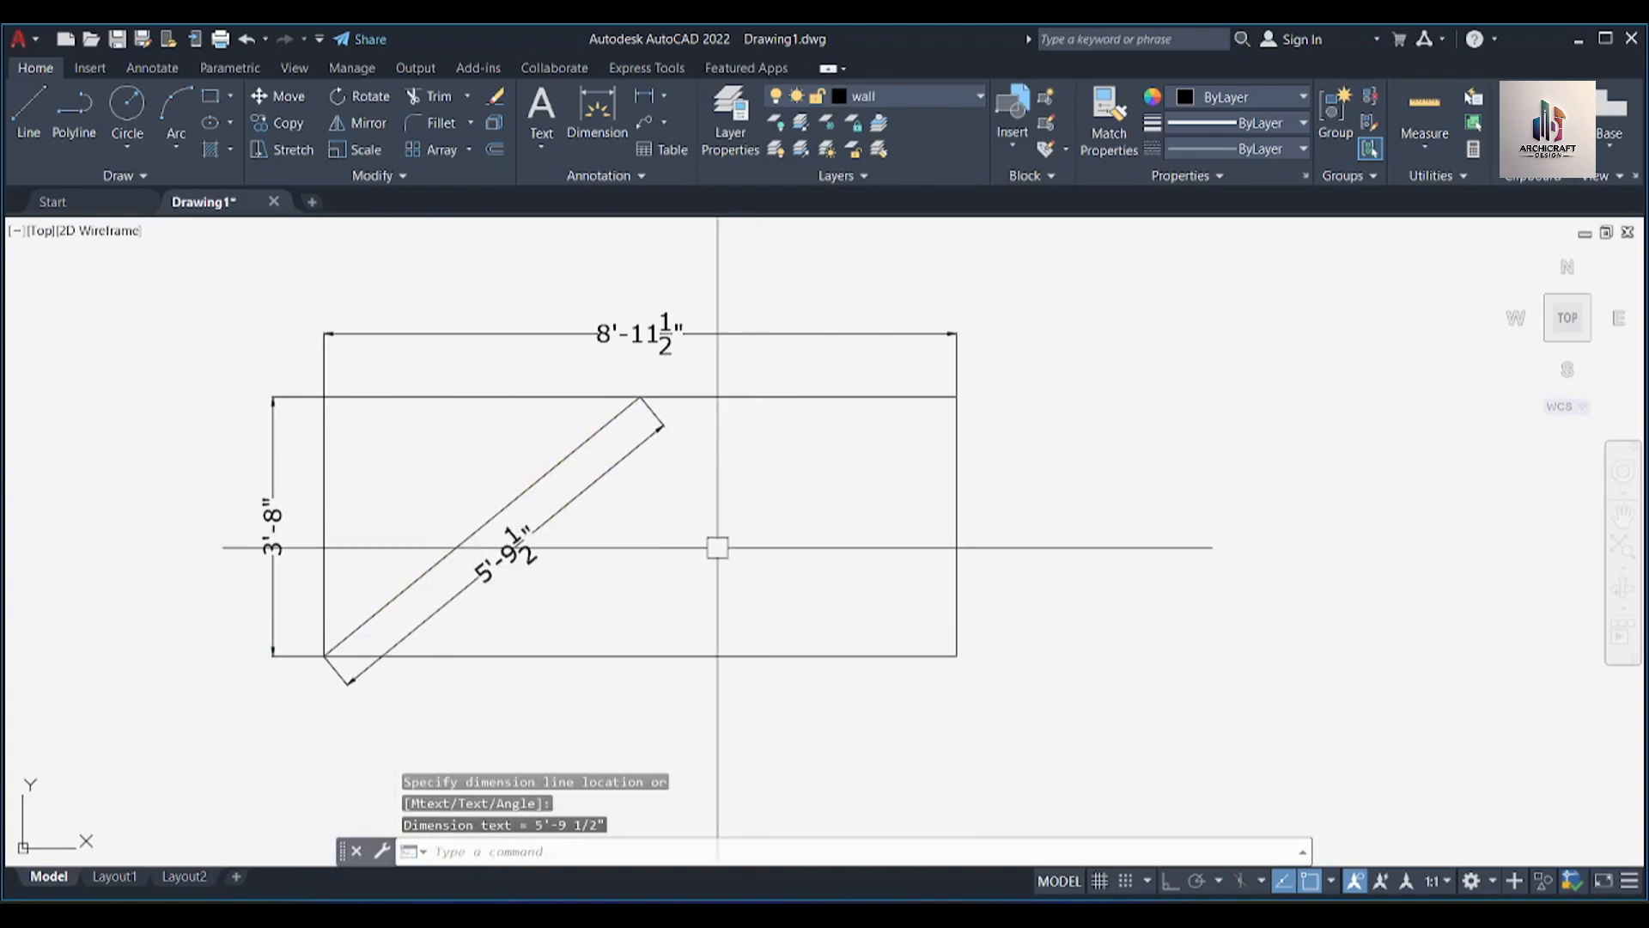
Try an aligned dimension from the rectangle's lower-left corner to its upper-right corner, and cancel it
key(Return)
click(324, 654)
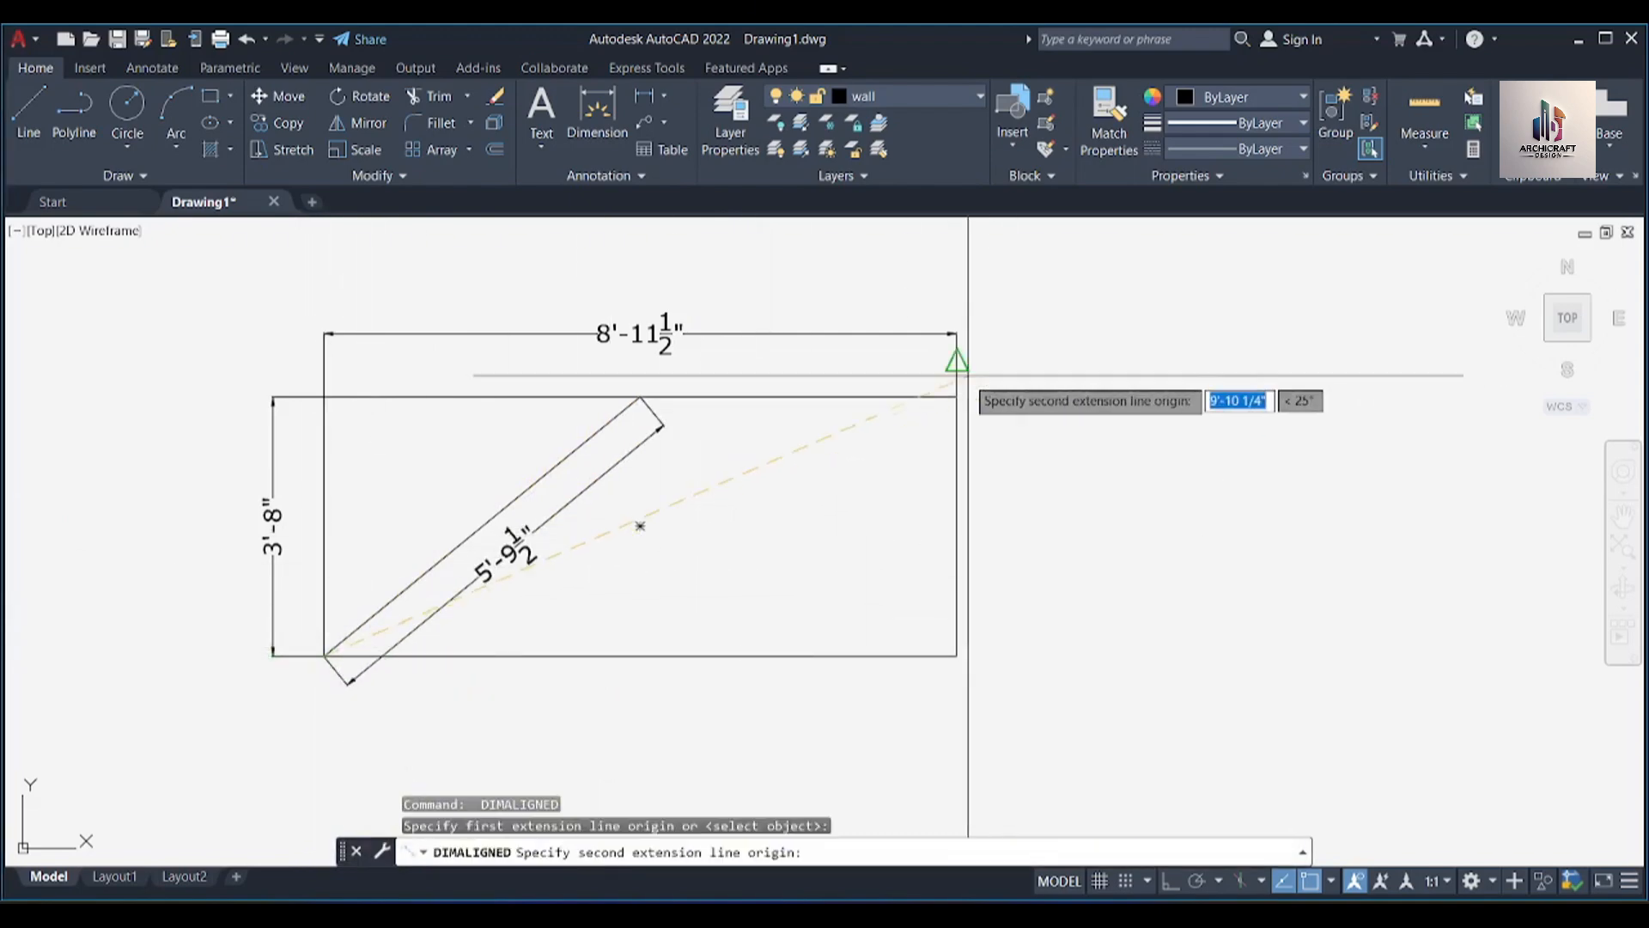
click(957, 396)
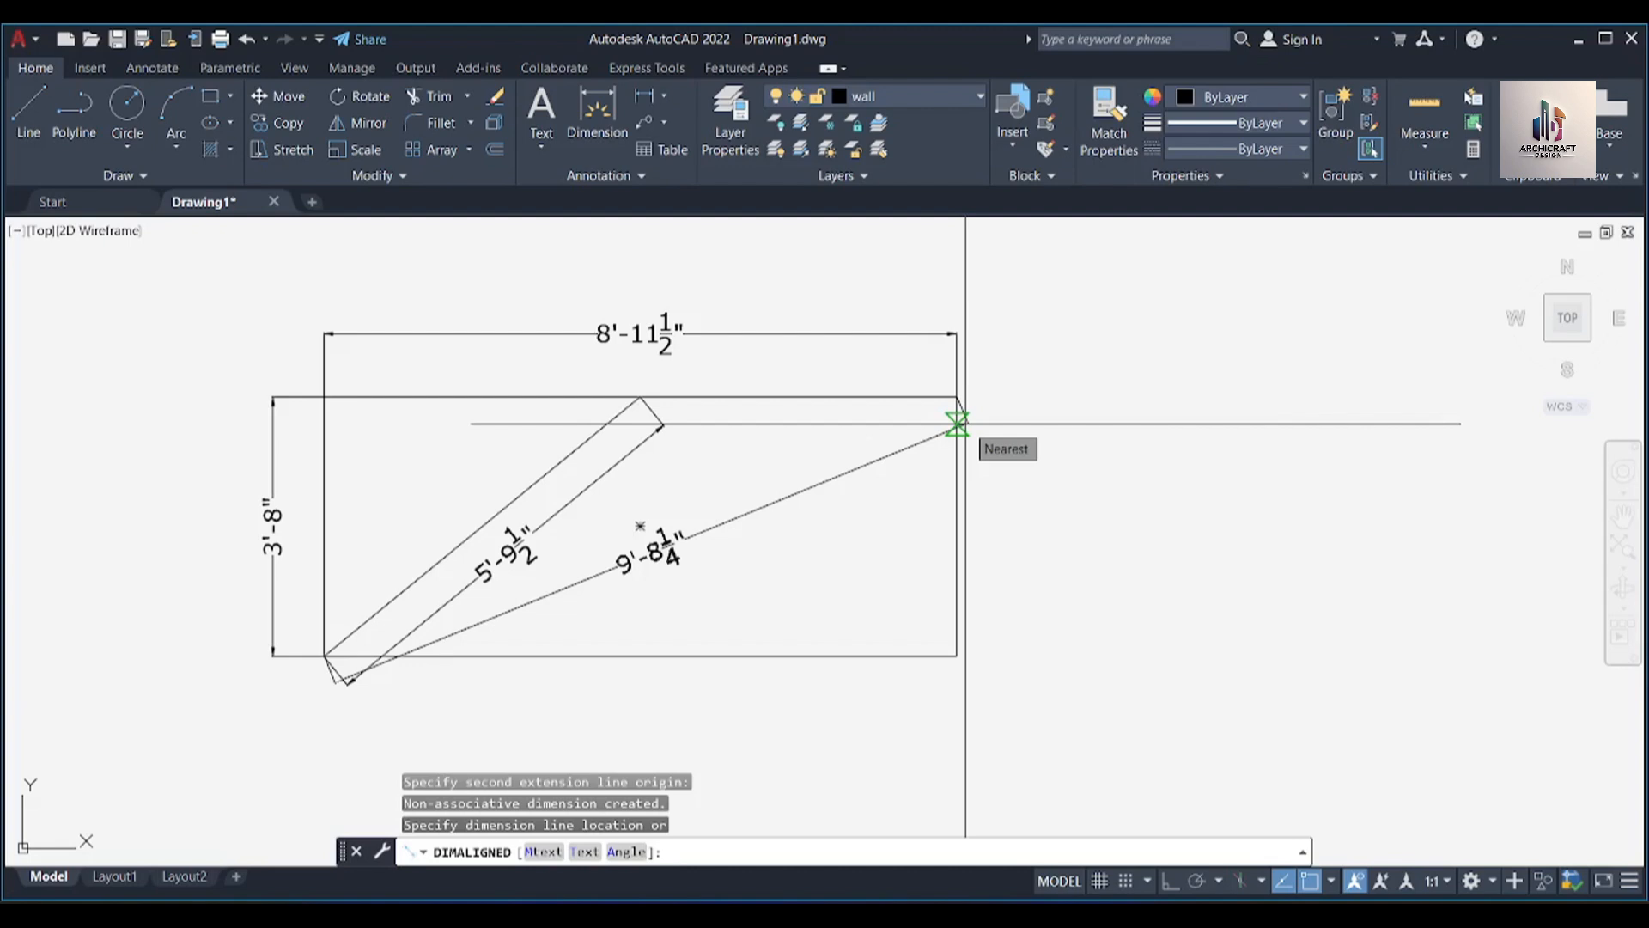
key(Escape)
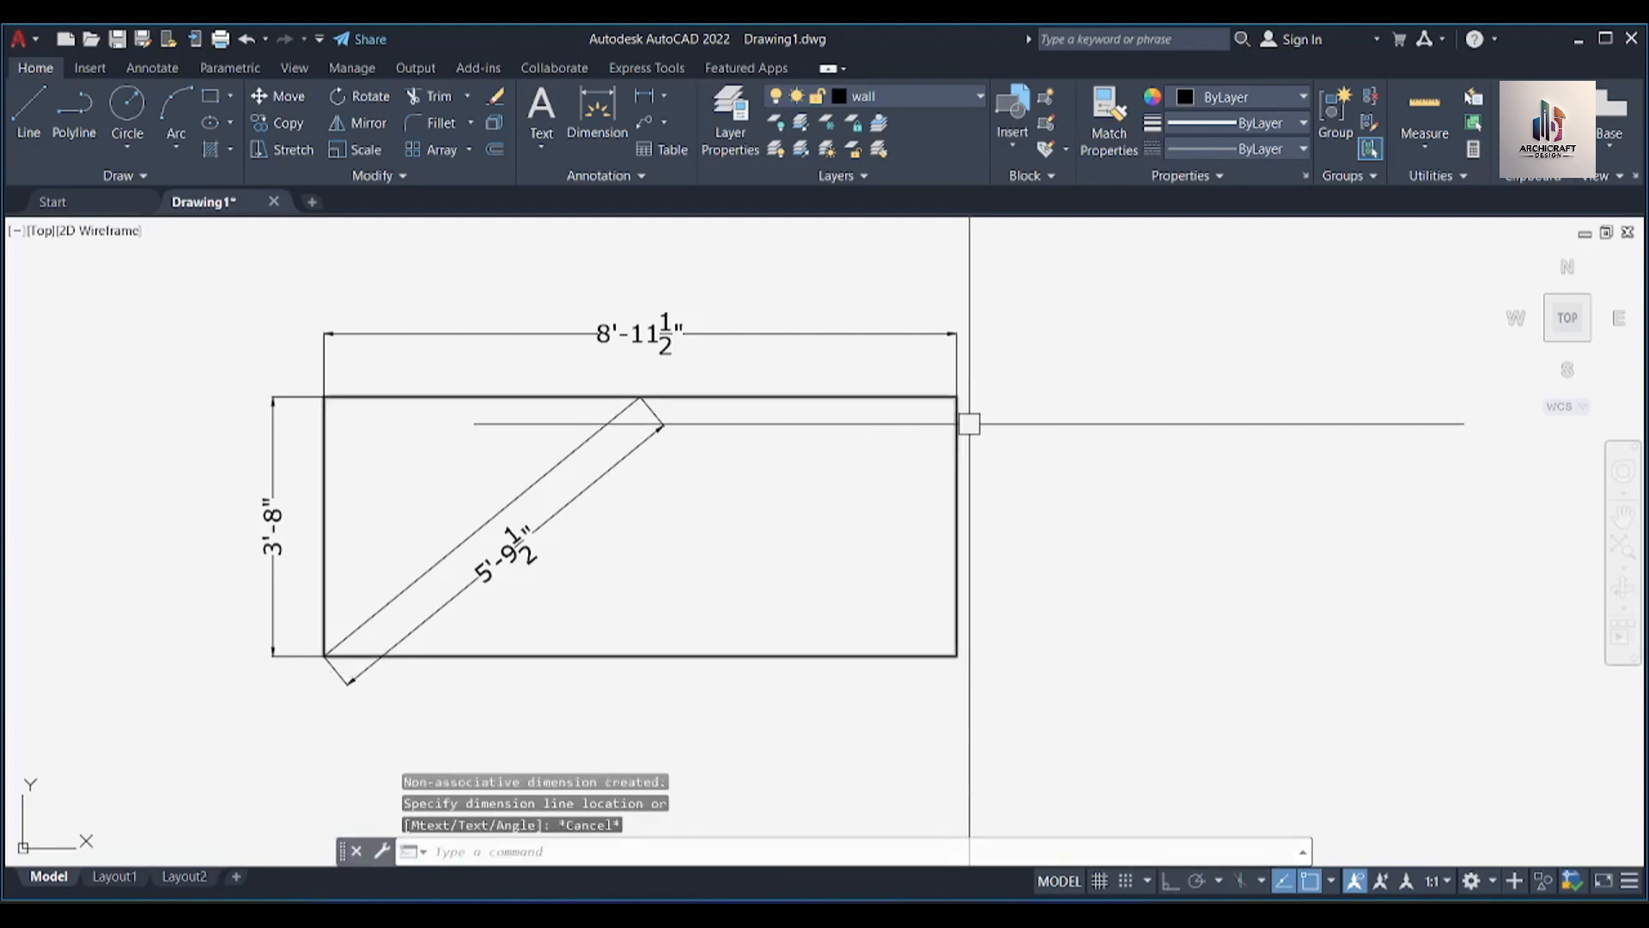
Draw a horizontal line with Ortho on in the empty space to the right of the rectangle
middle_drag(1043, 406, 574, 507)
text(l)
key(Return)
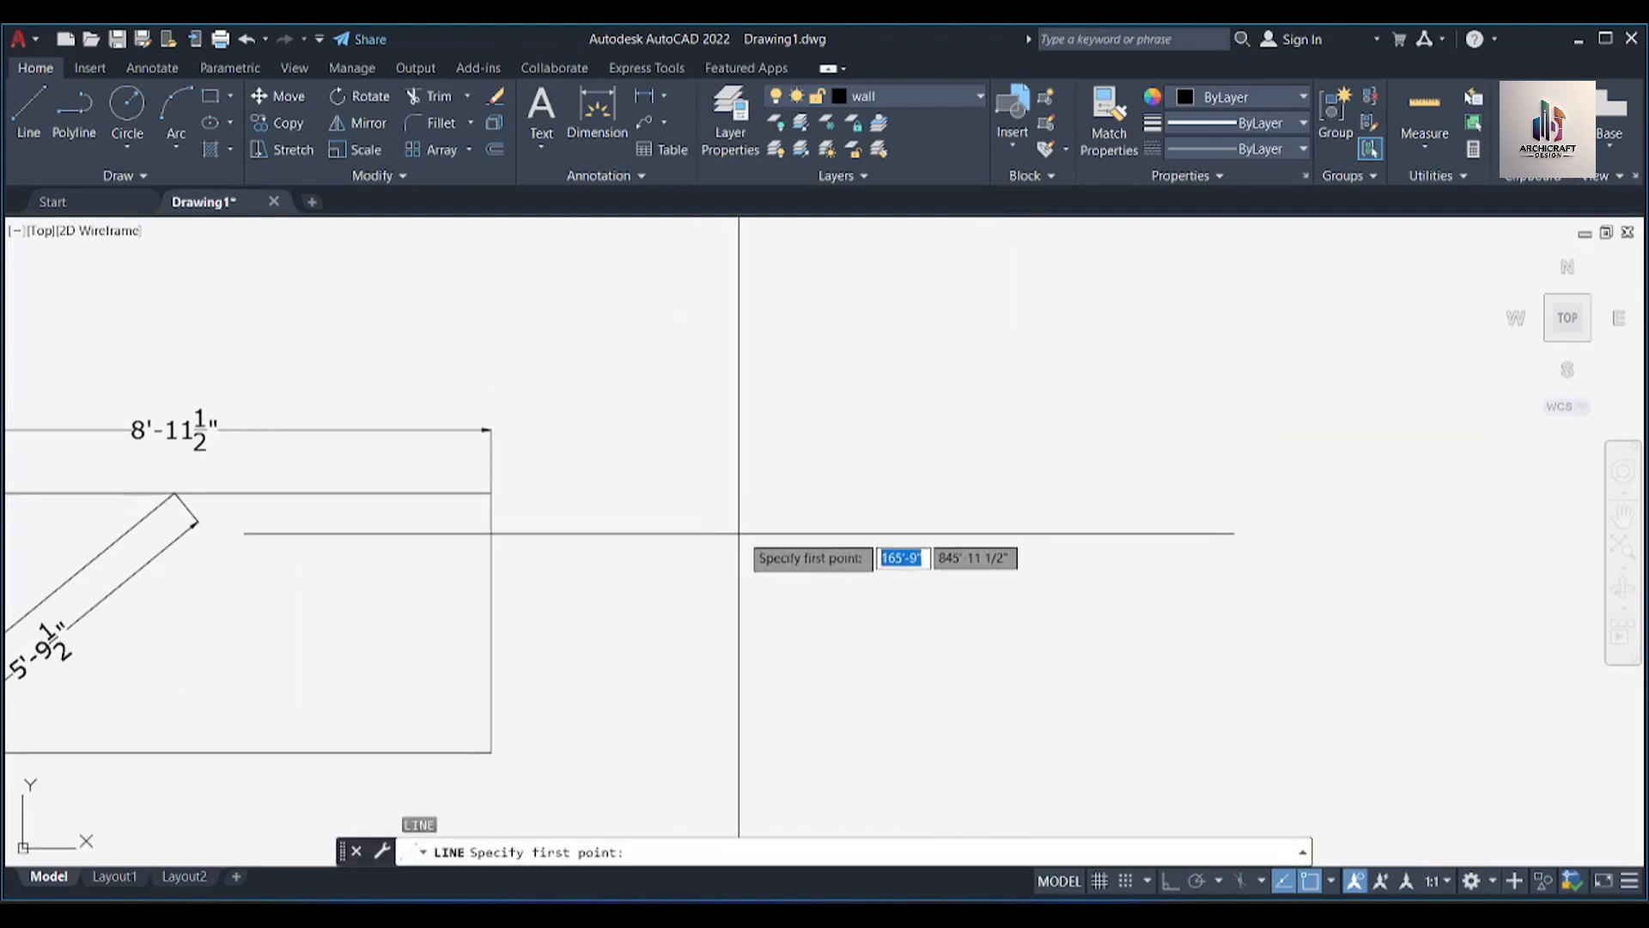
click(670, 463)
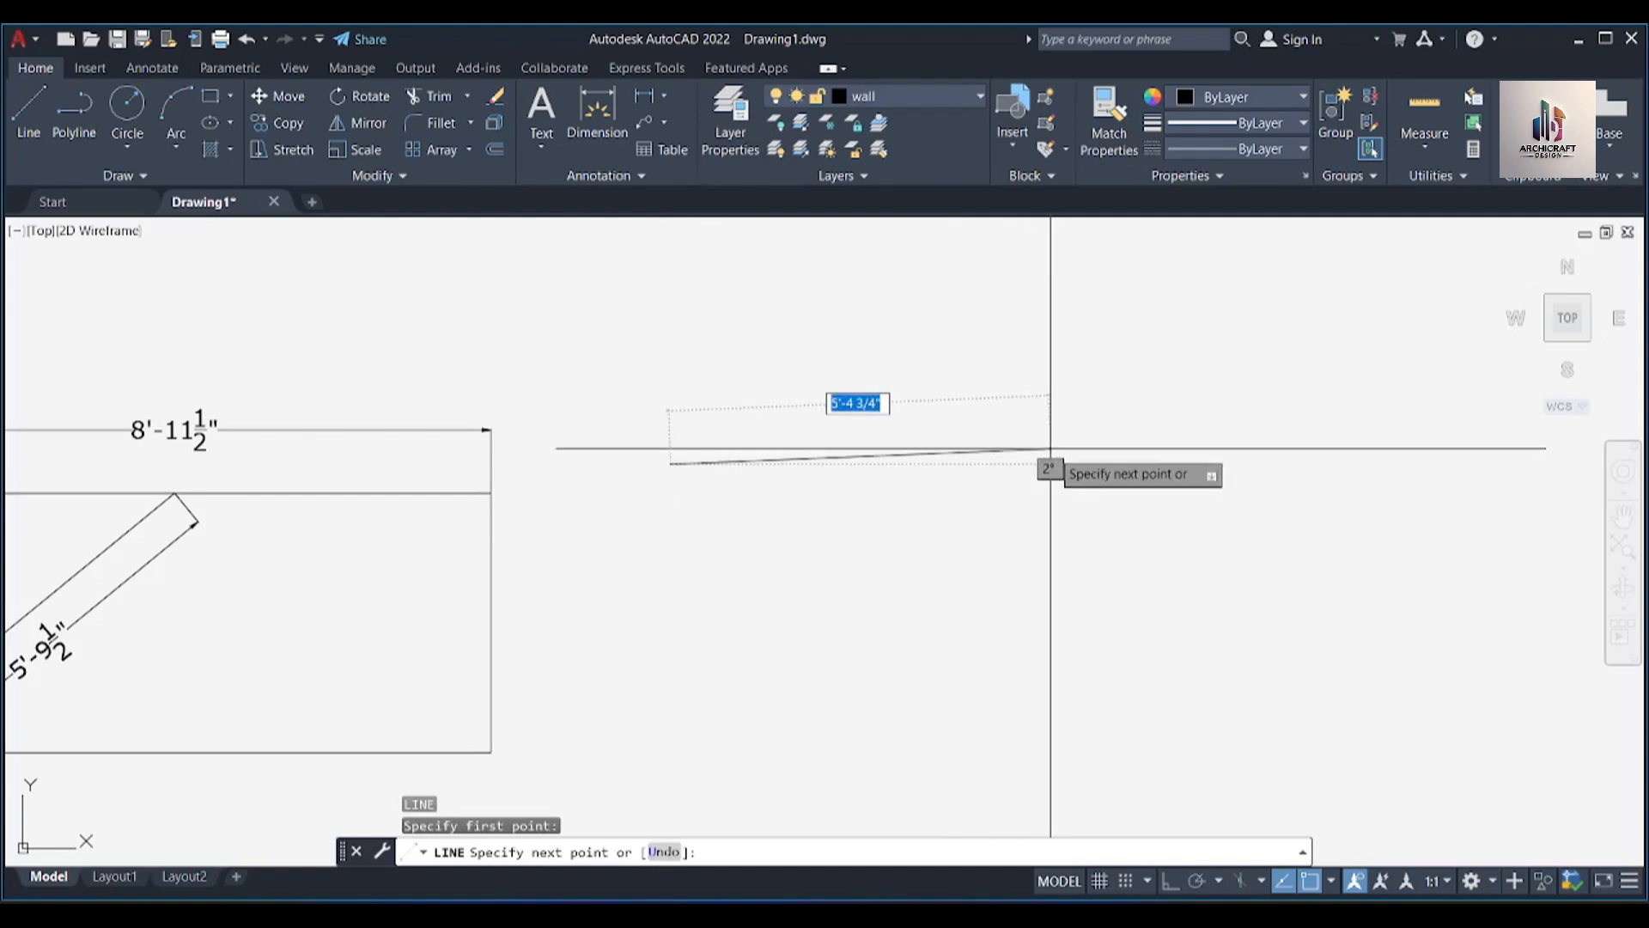
key(F8)
click(1031, 446)
key(Return)
Draw a 20' line at a 35° angle upward from the left end of the separate horizontal line
key(Return)
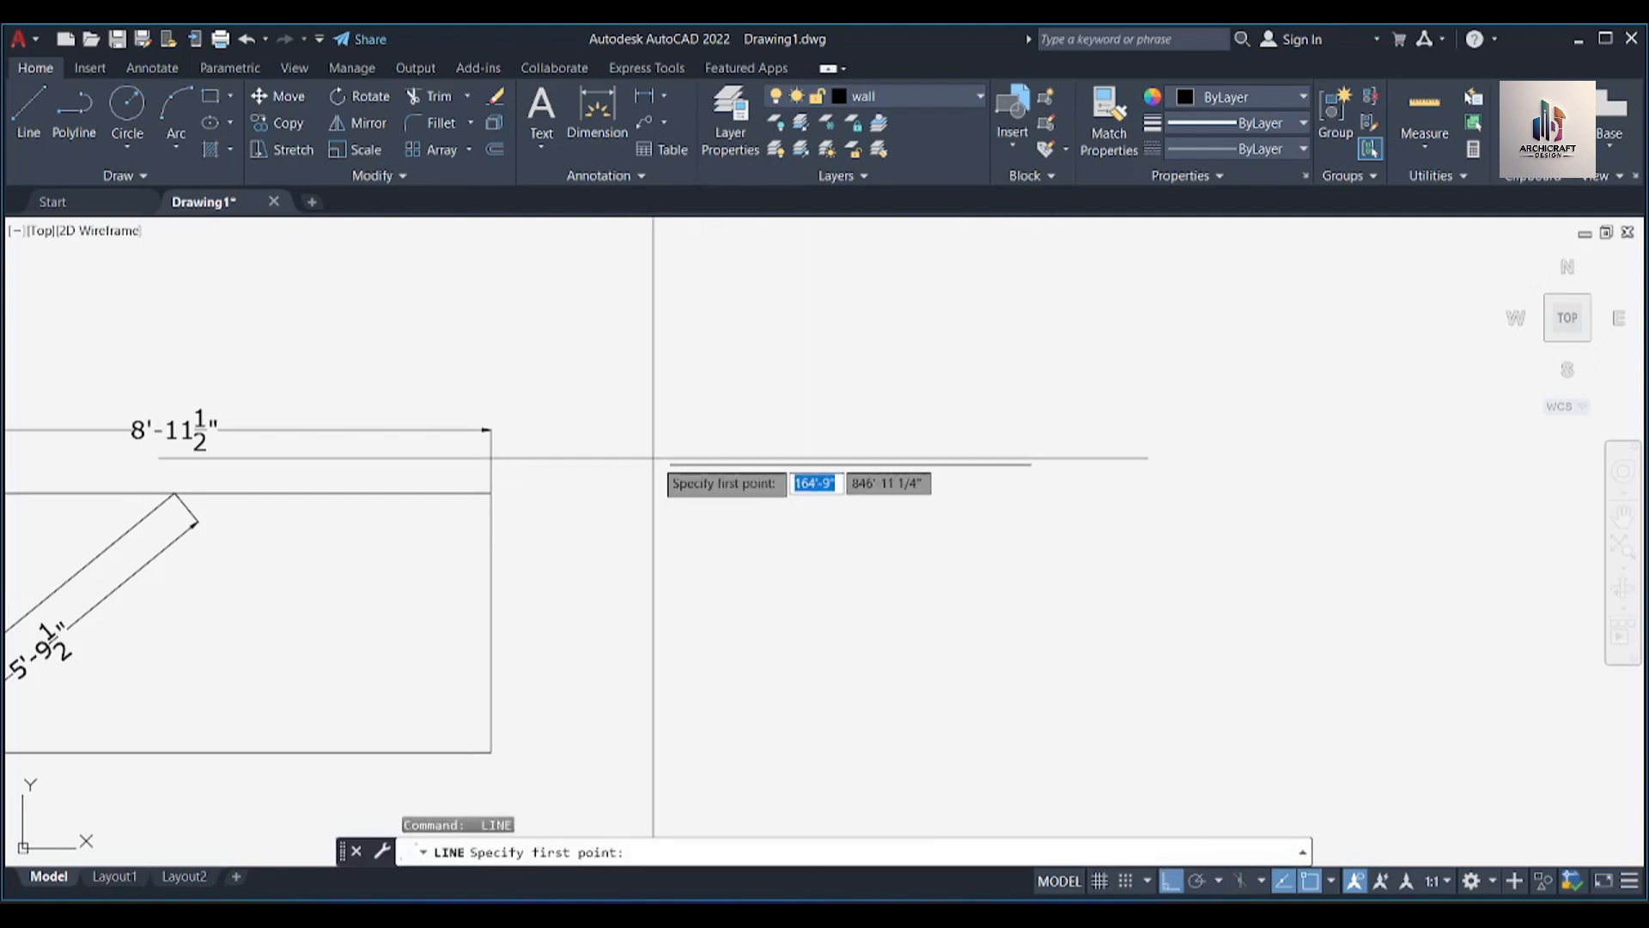
click(670, 464)
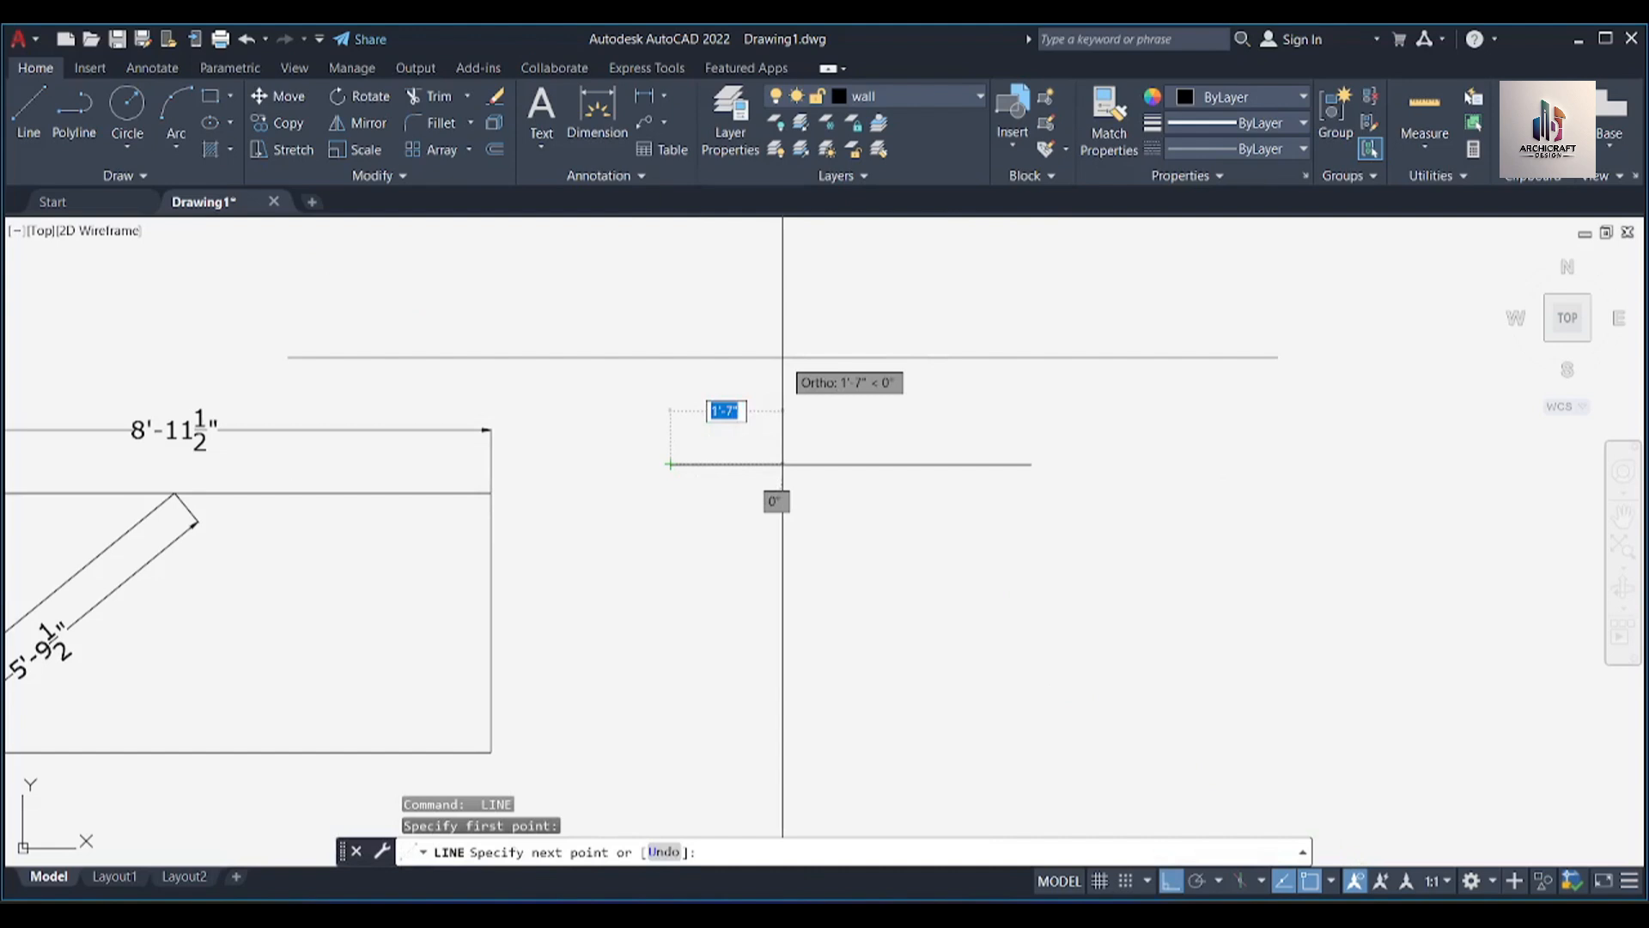
key(F8)
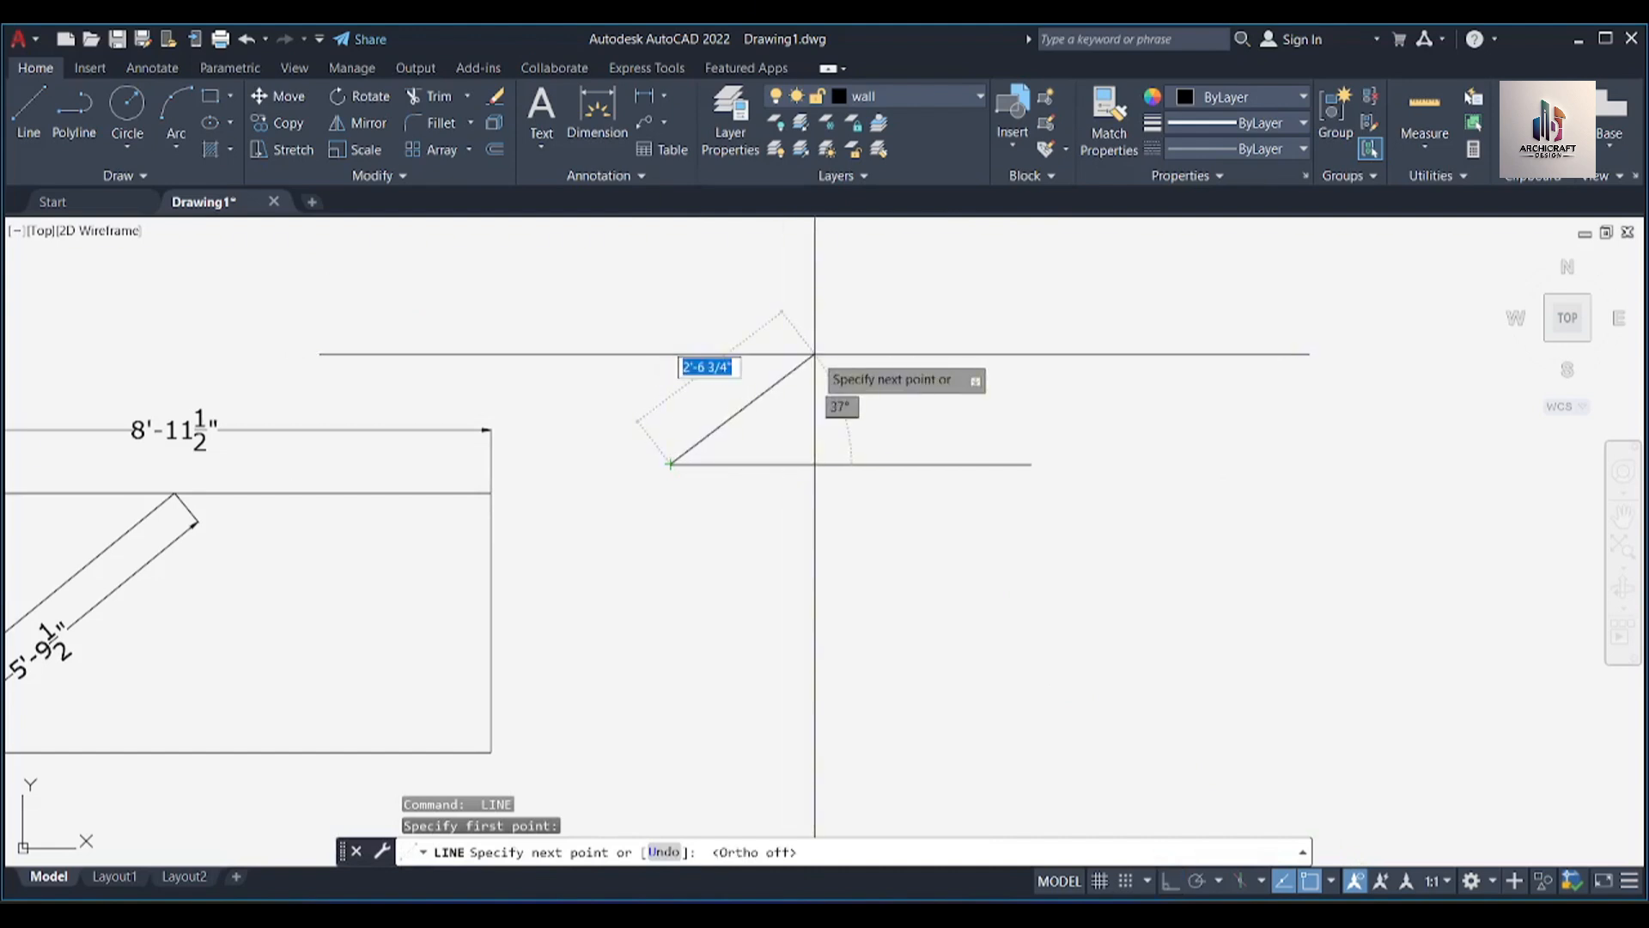
key(F8)
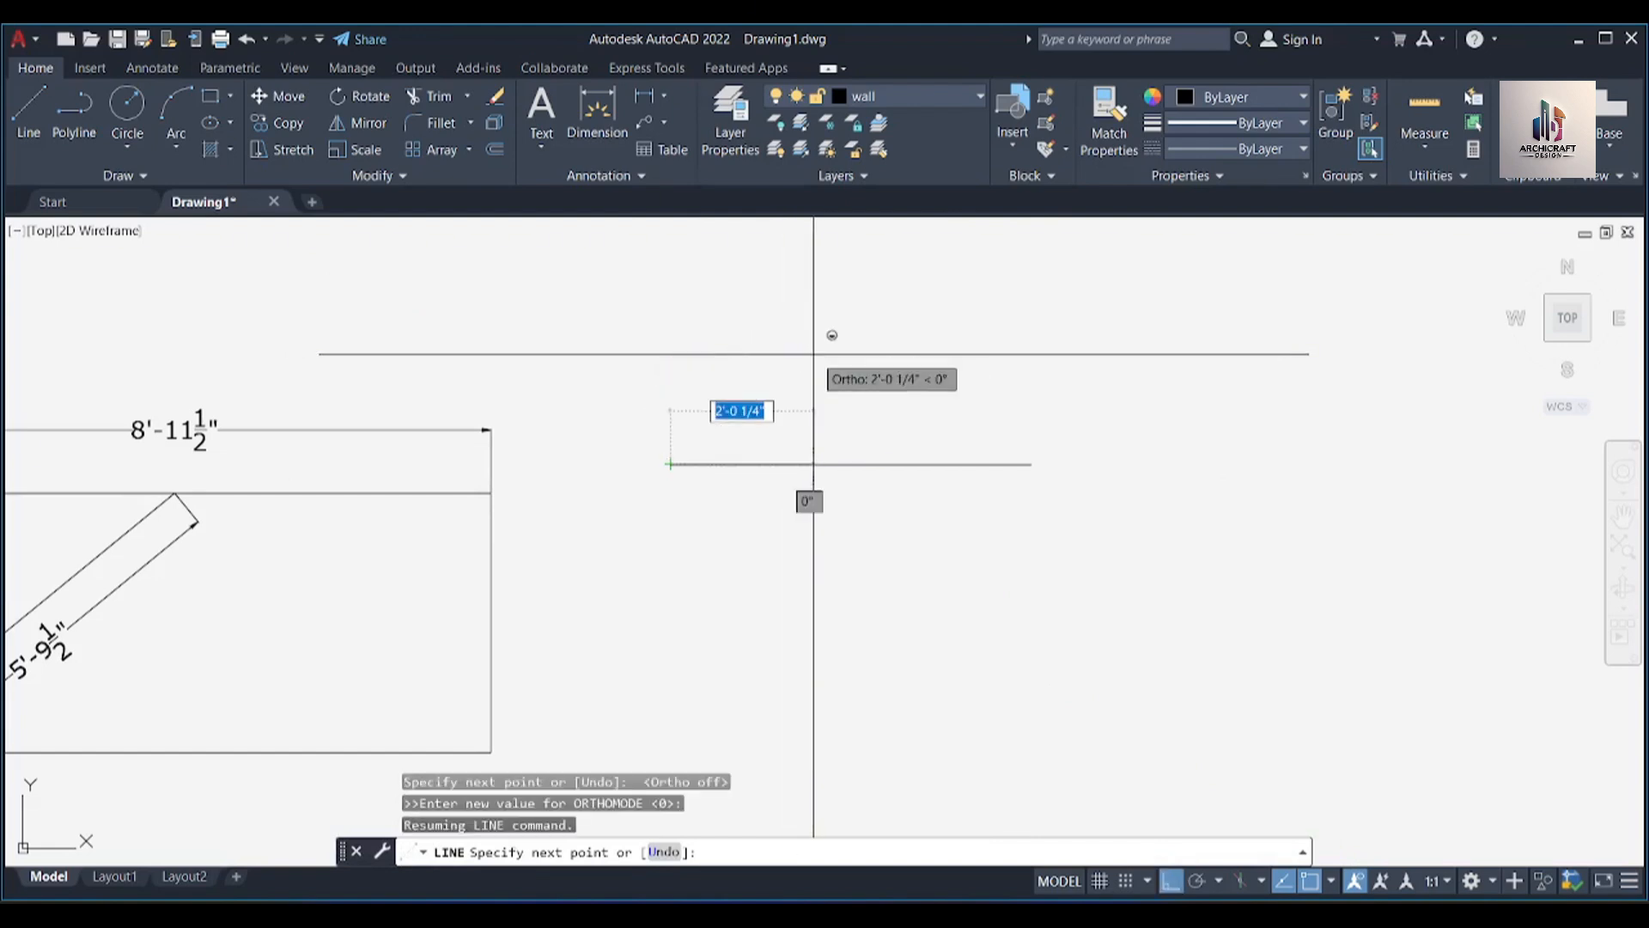
text(<)
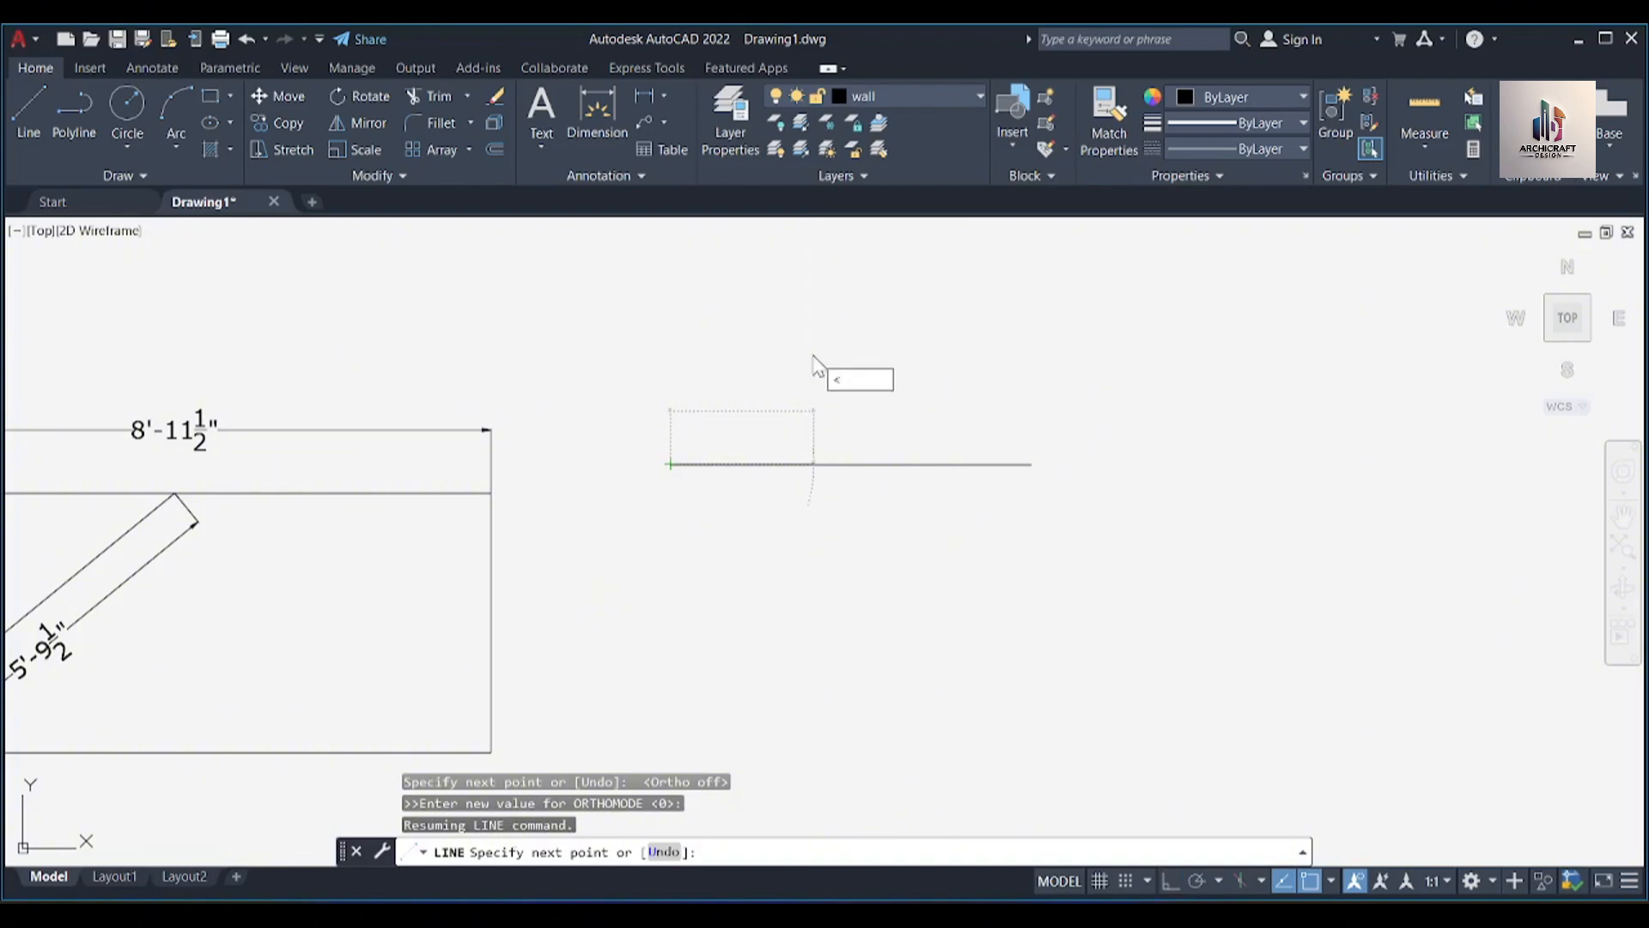
text(35)
key(Return)
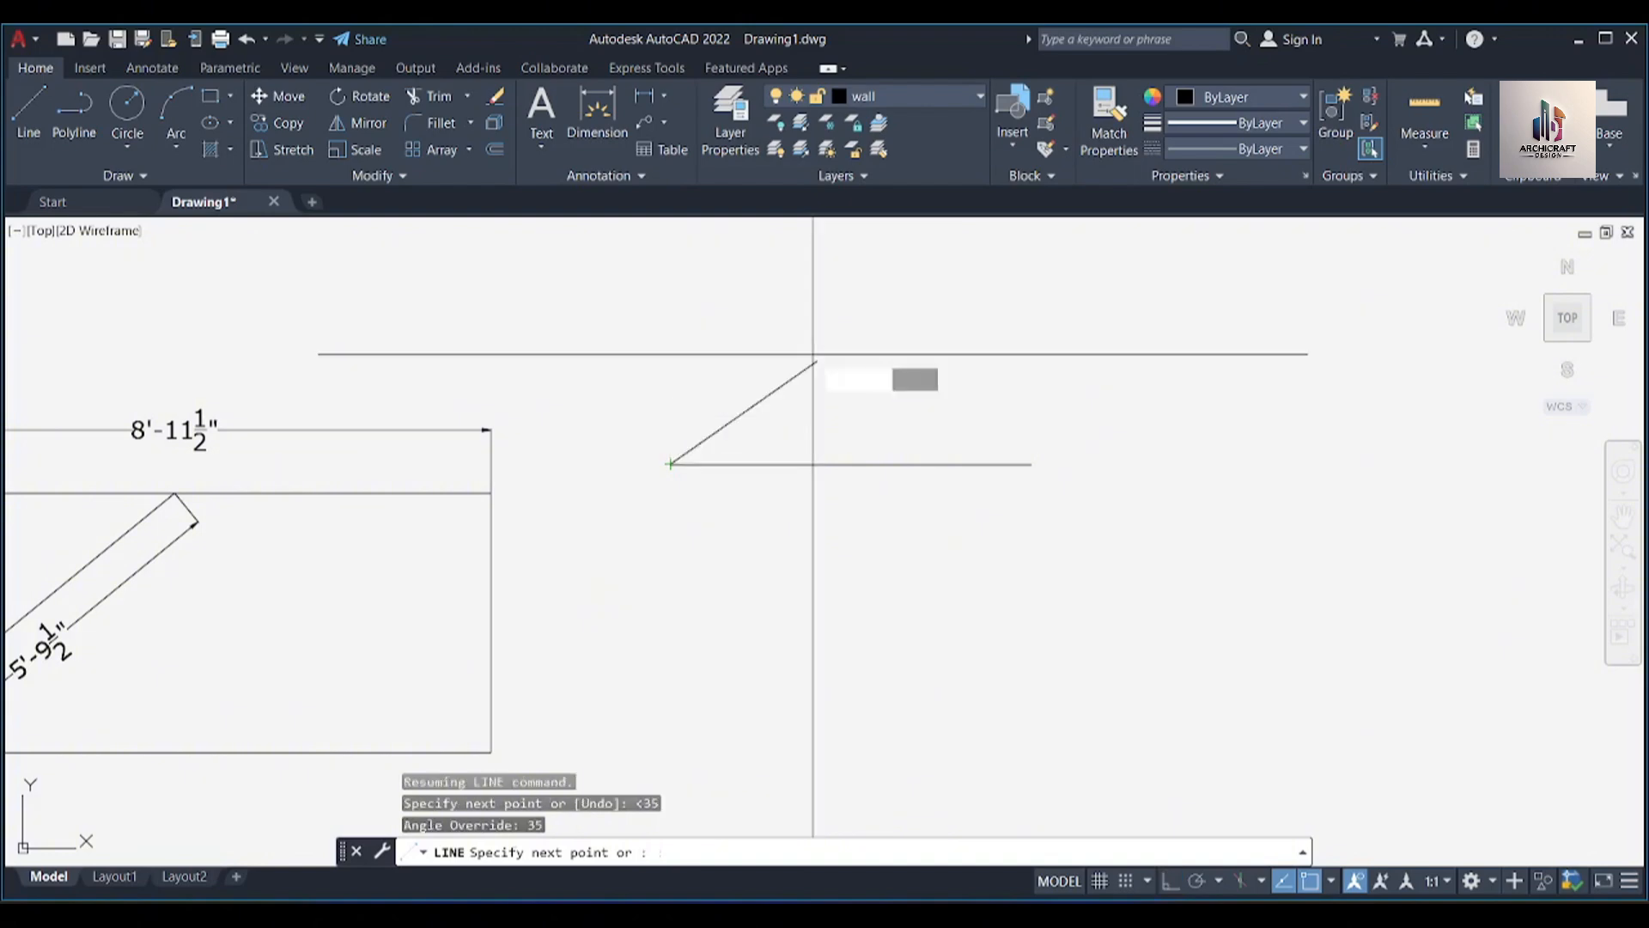
text(2)
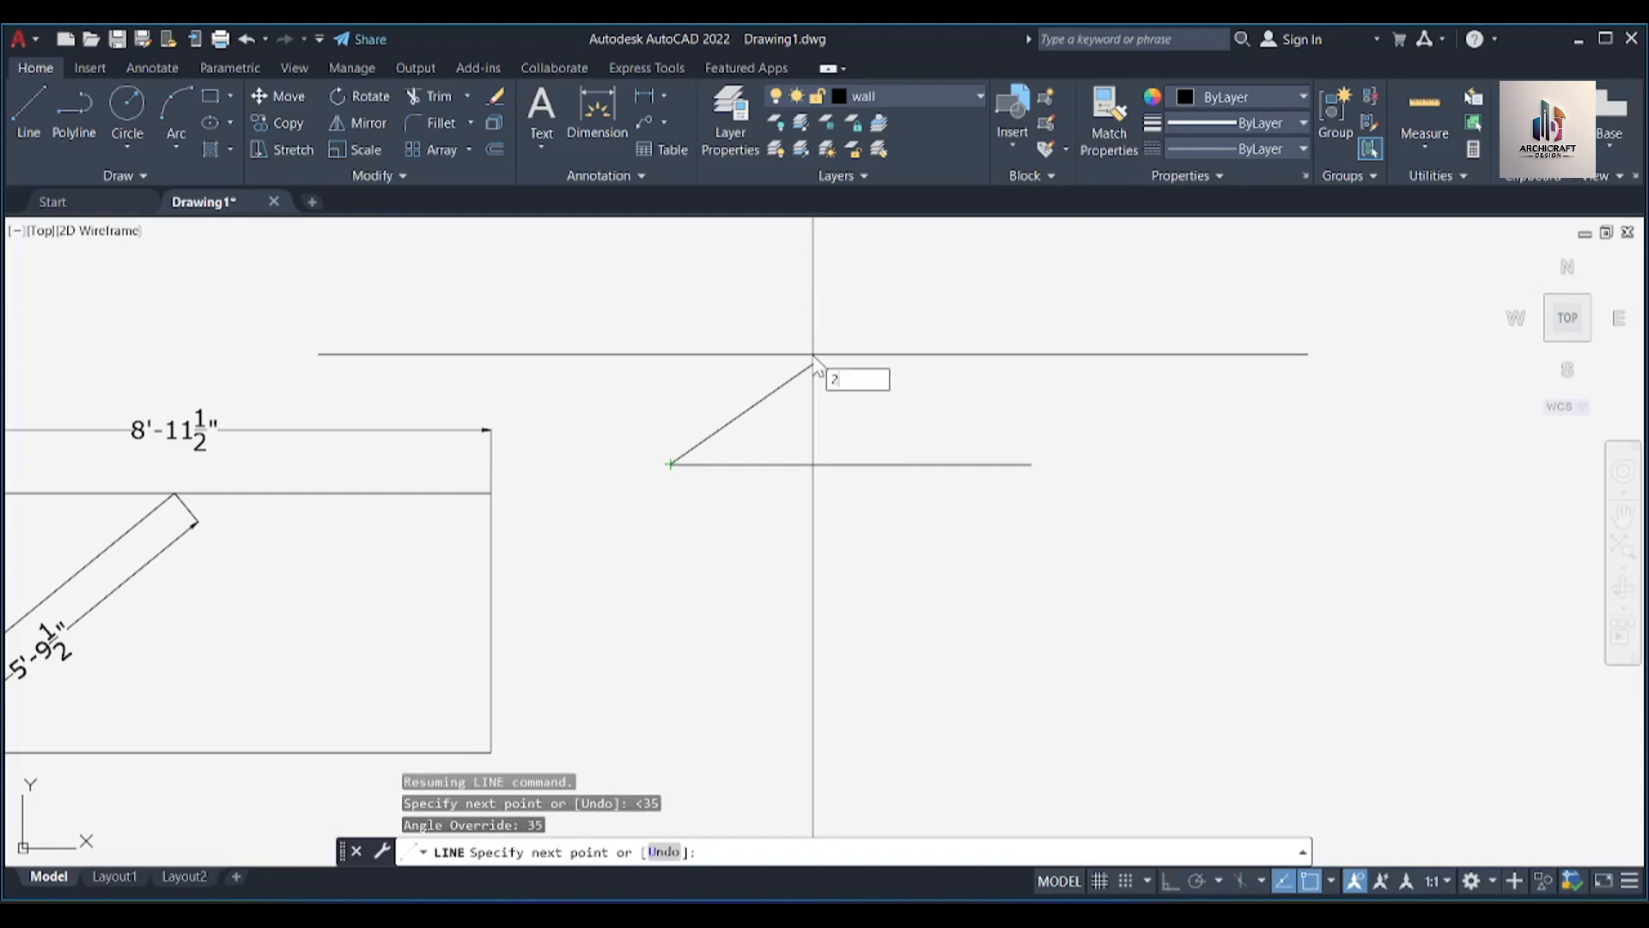
text(0')
key(Return)
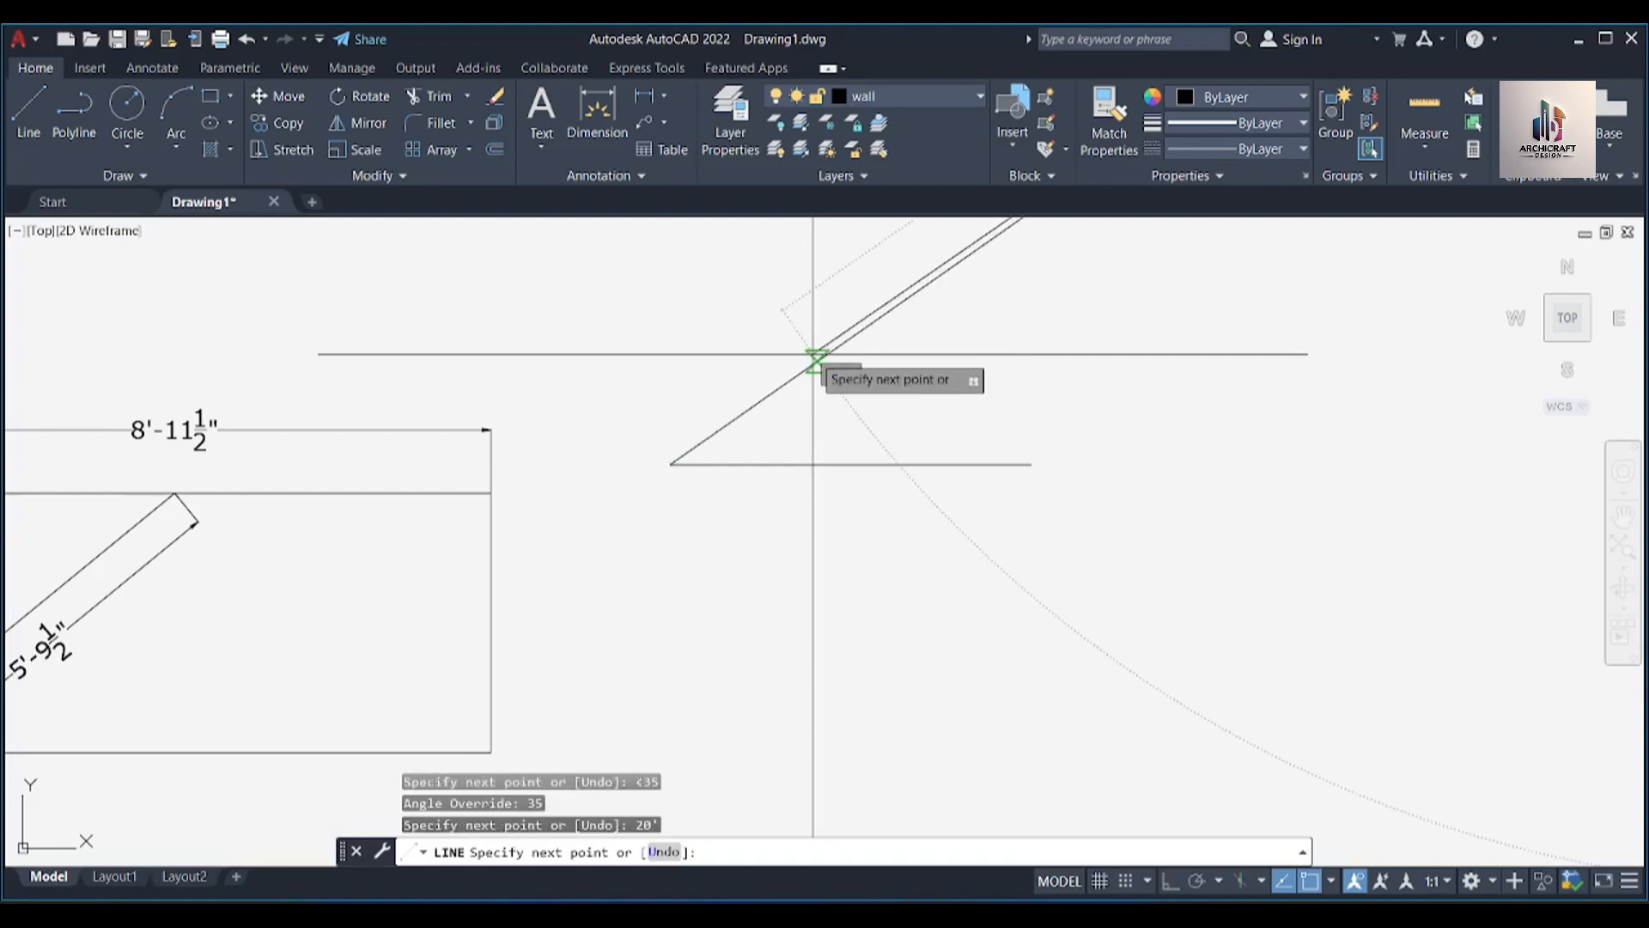
key(Return)
Shorten the 35° line by moving its upper endpoint to the line's midpoint
scroll(812, 354, down, 3)
scroll(830, 436, down, 2)
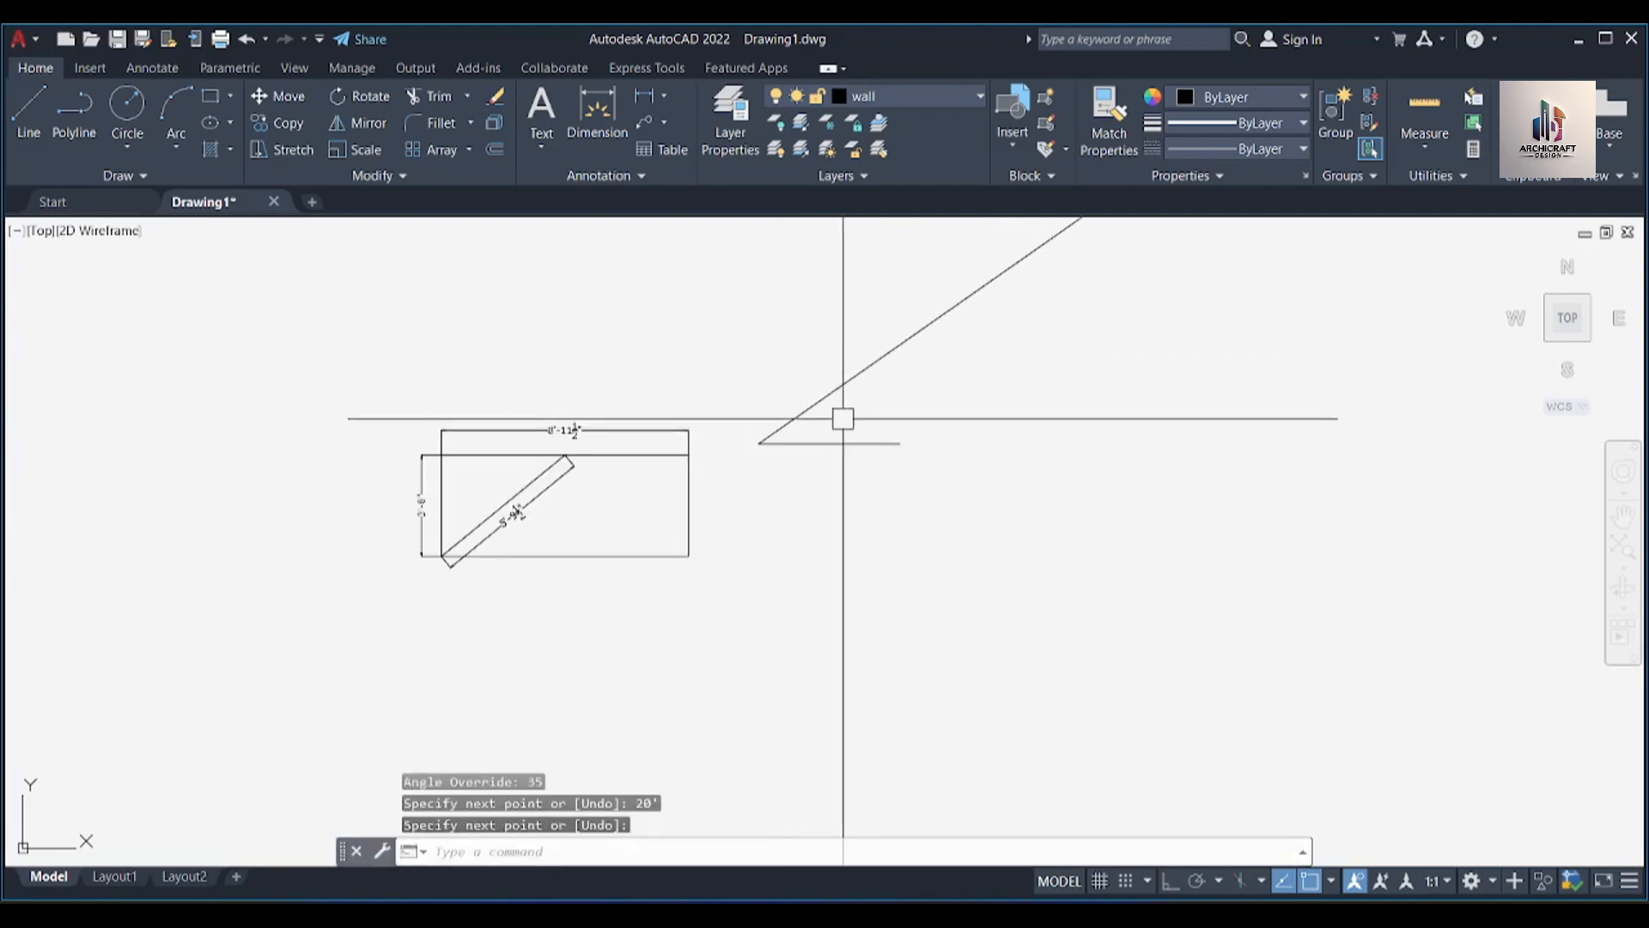
mouse_move(842, 416)
middle_down()
mouse_move(862, 387)
mouse_move(722, 504)
middle_up()
click(1001, 311)
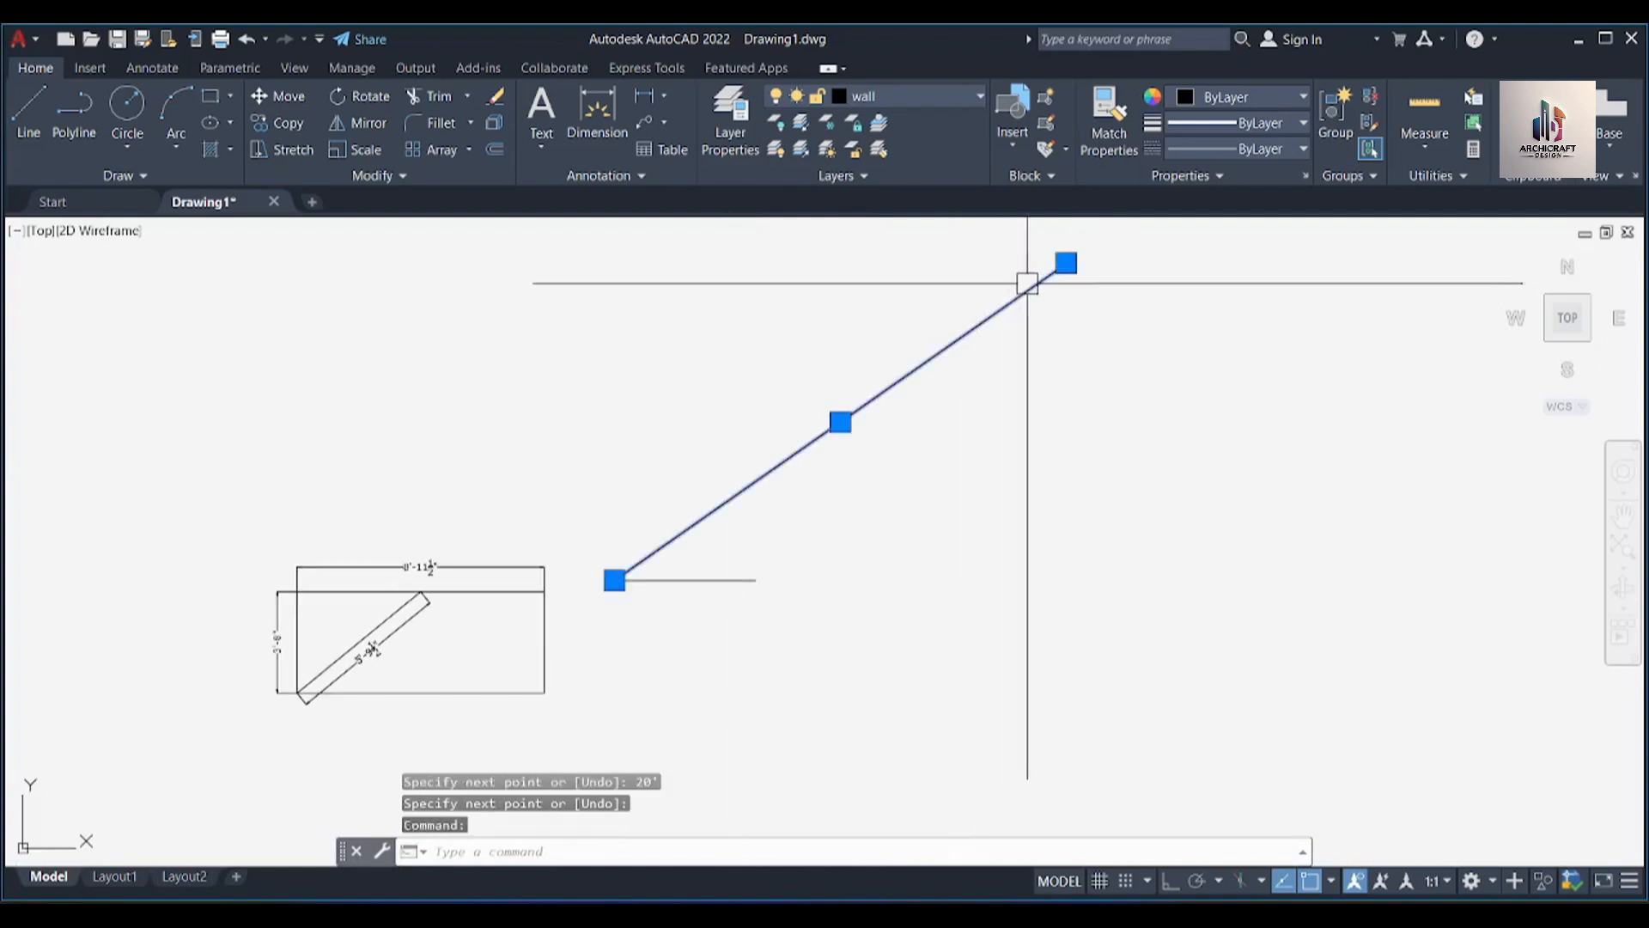
click(1066, 263)
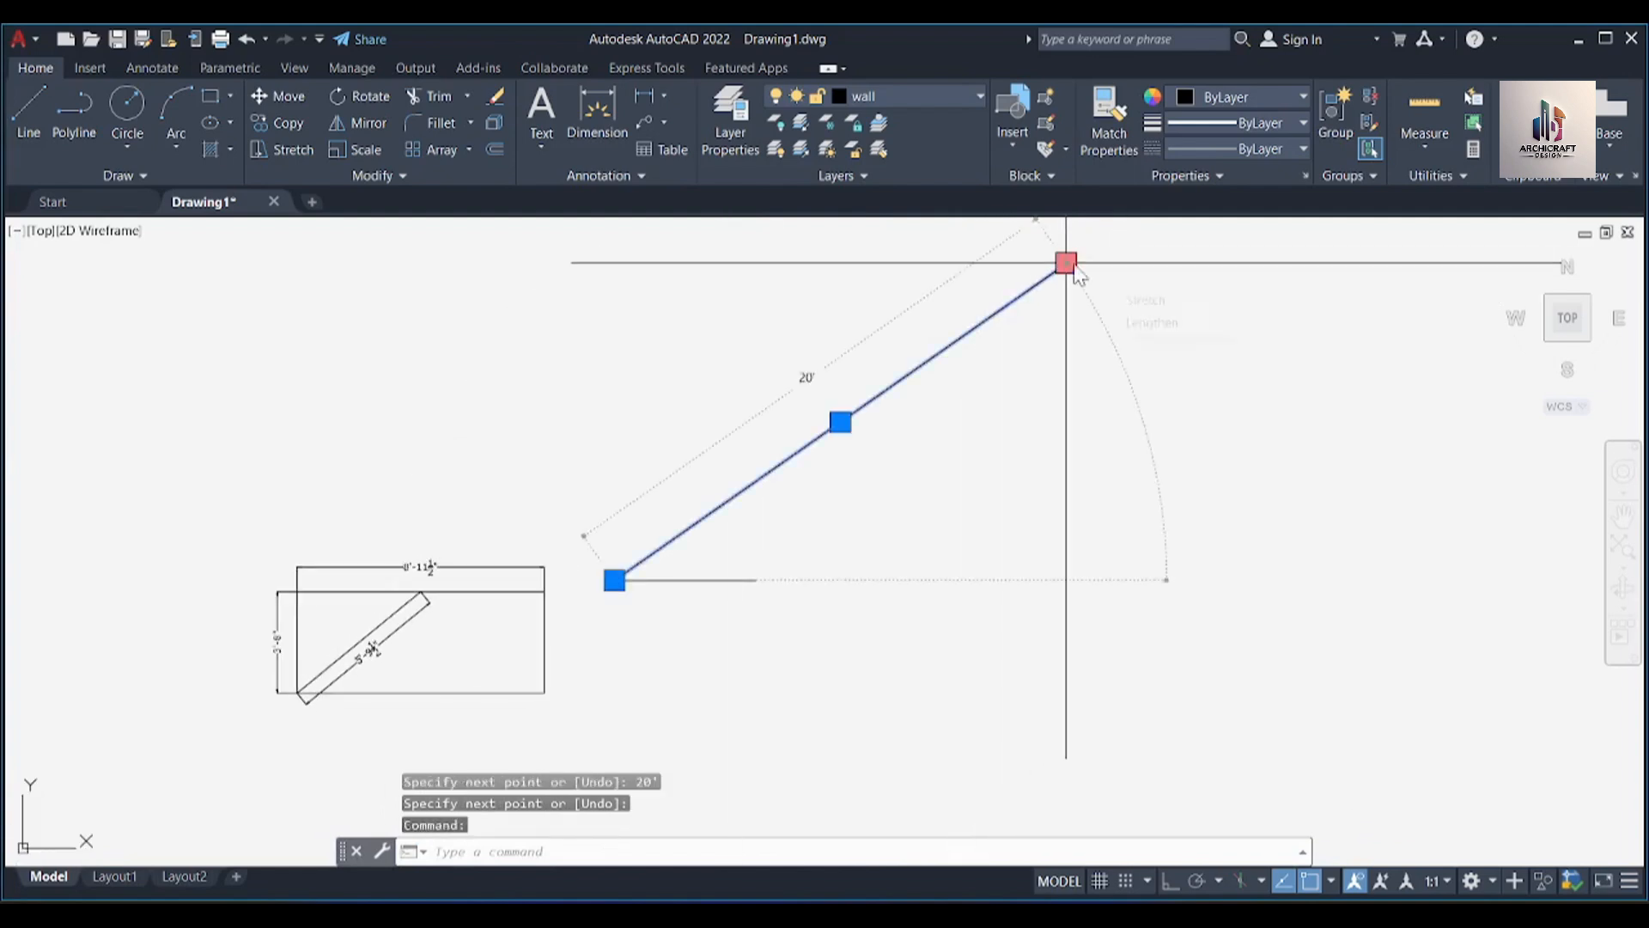
click(841, 421)
key(Escape)
Add an aligned dimension to the 35° line from its lower to its upper end, placing it above and parallel to the line
scroll(890, 479, up, 2)
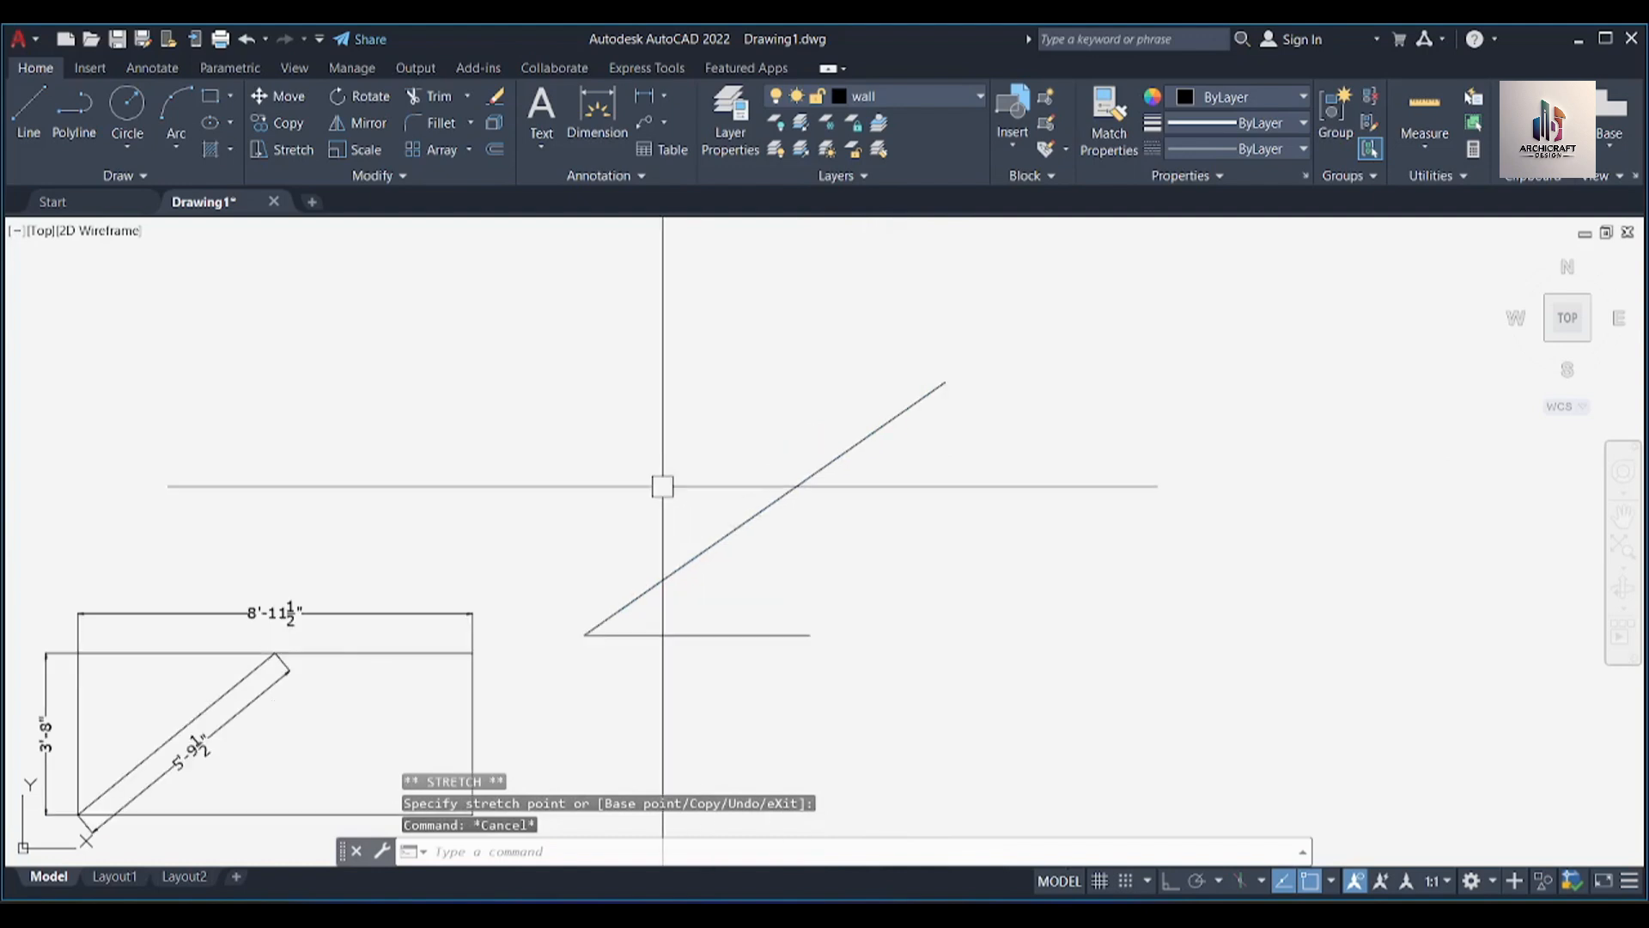
scroll(692, 575, up, 3)
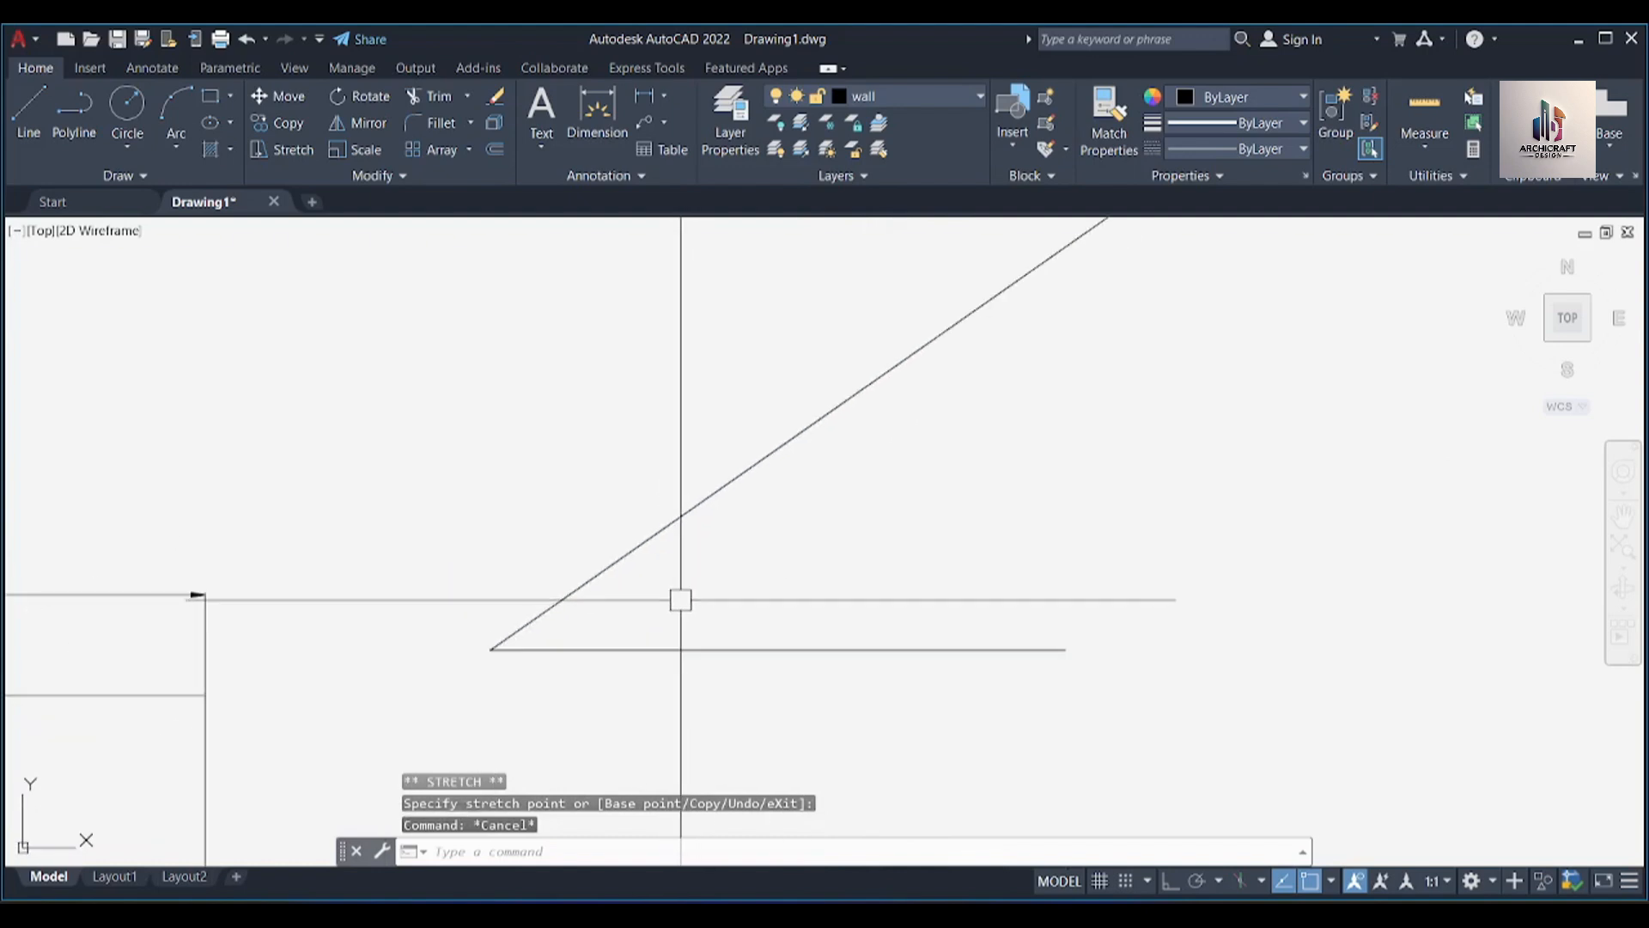
scroll(672, 582, down, 3)
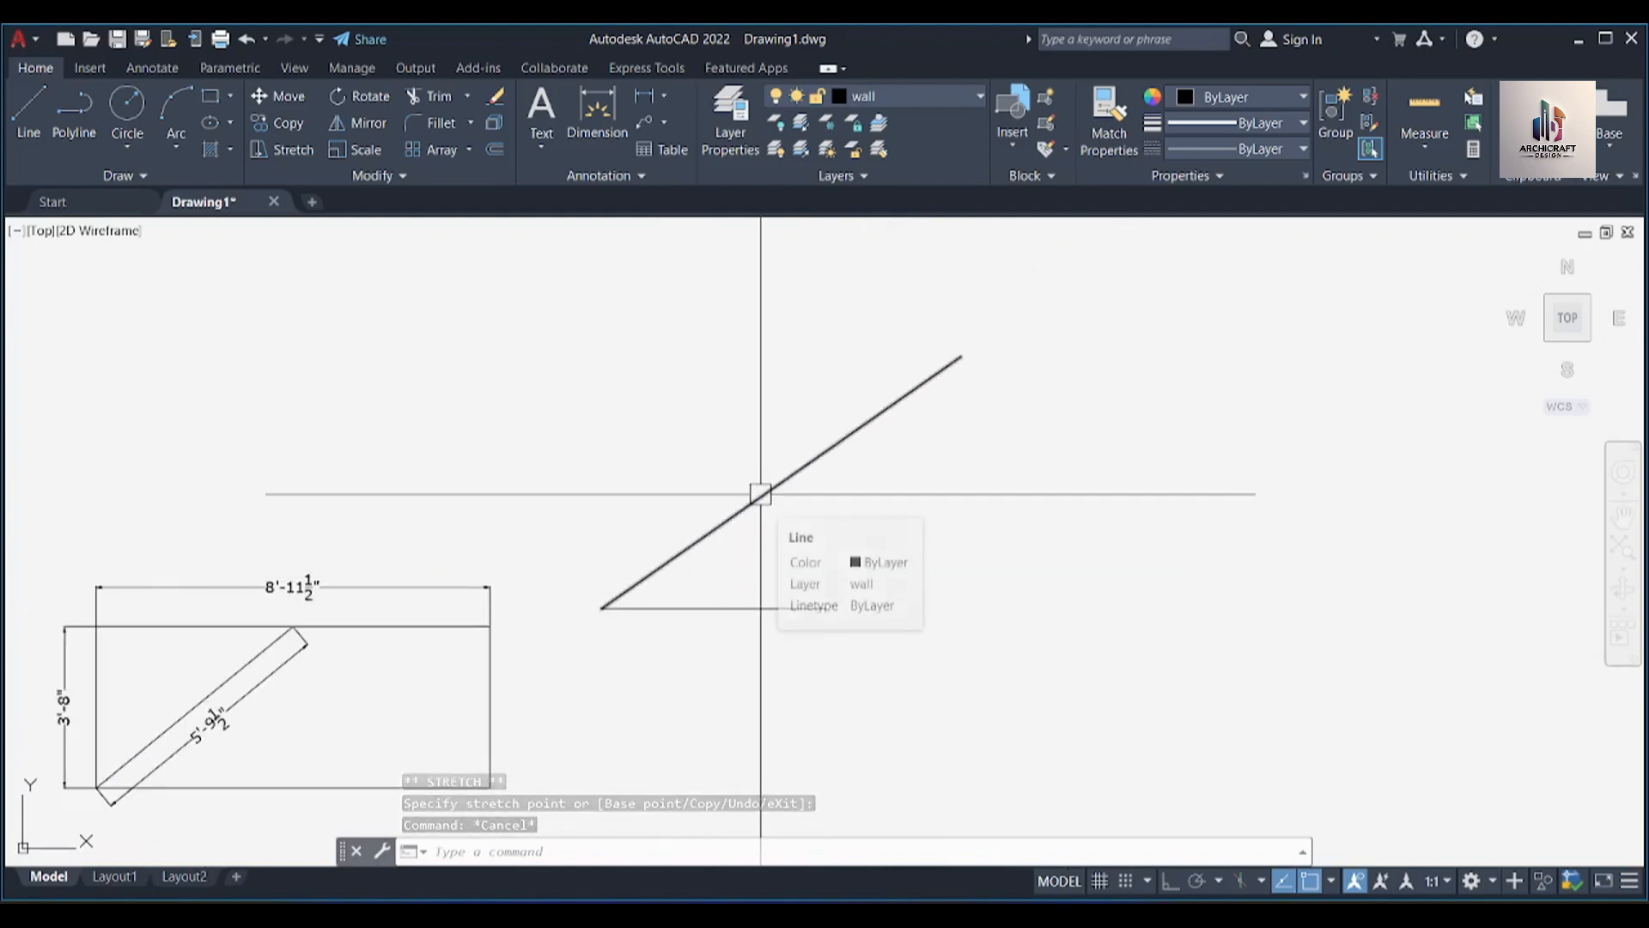
text(dal)
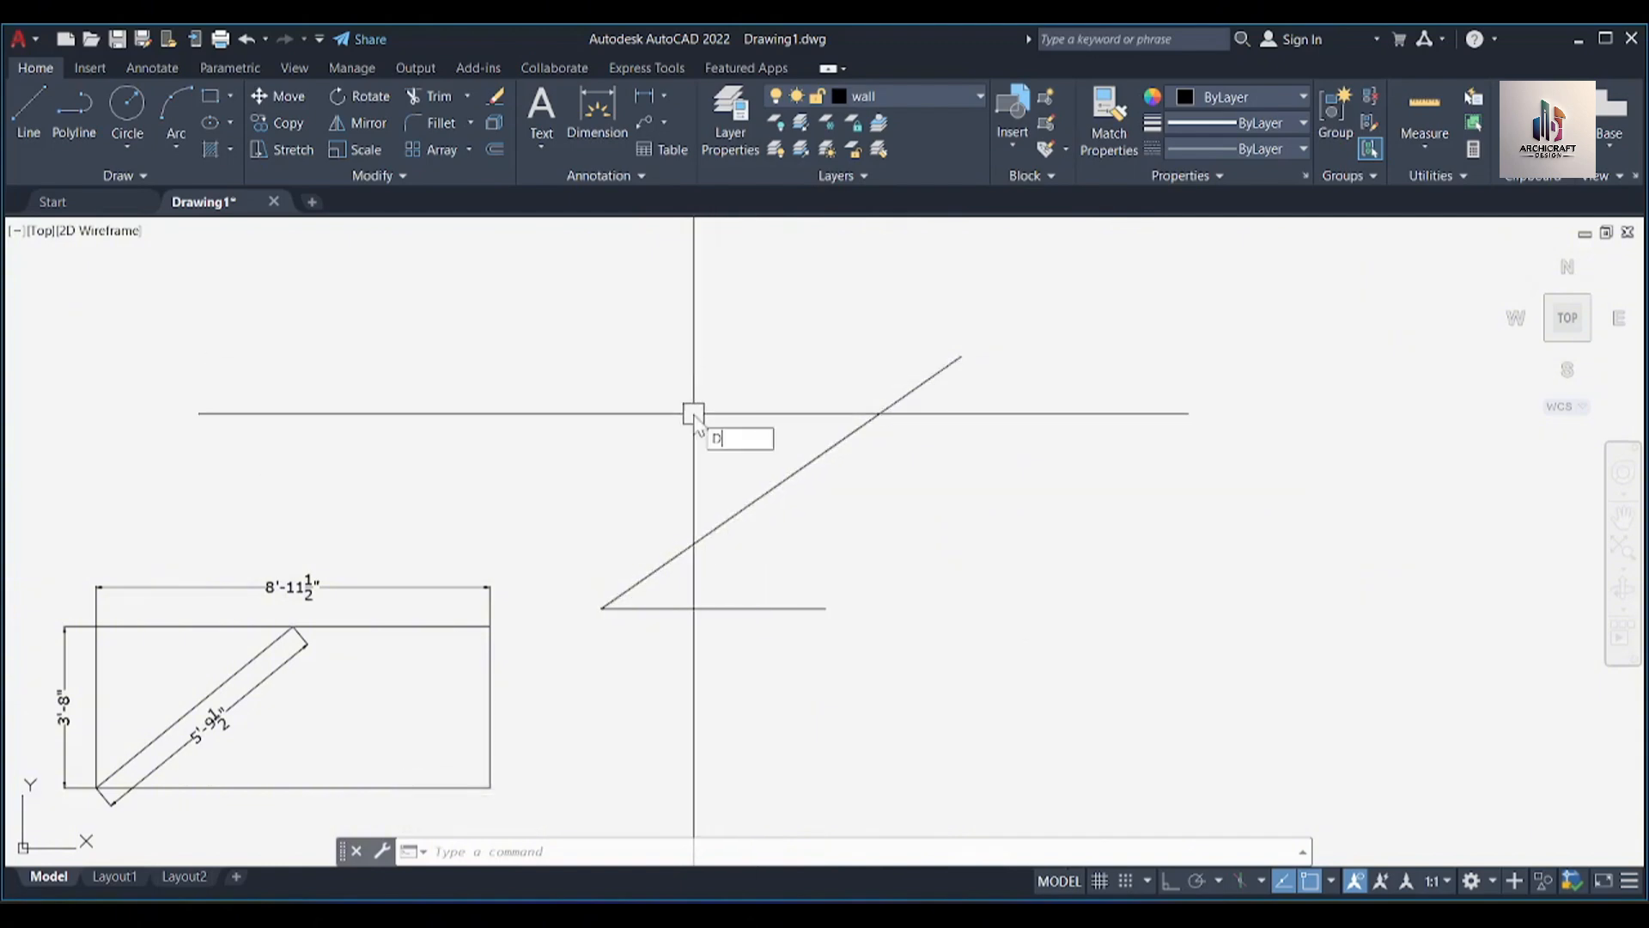
key(Return)
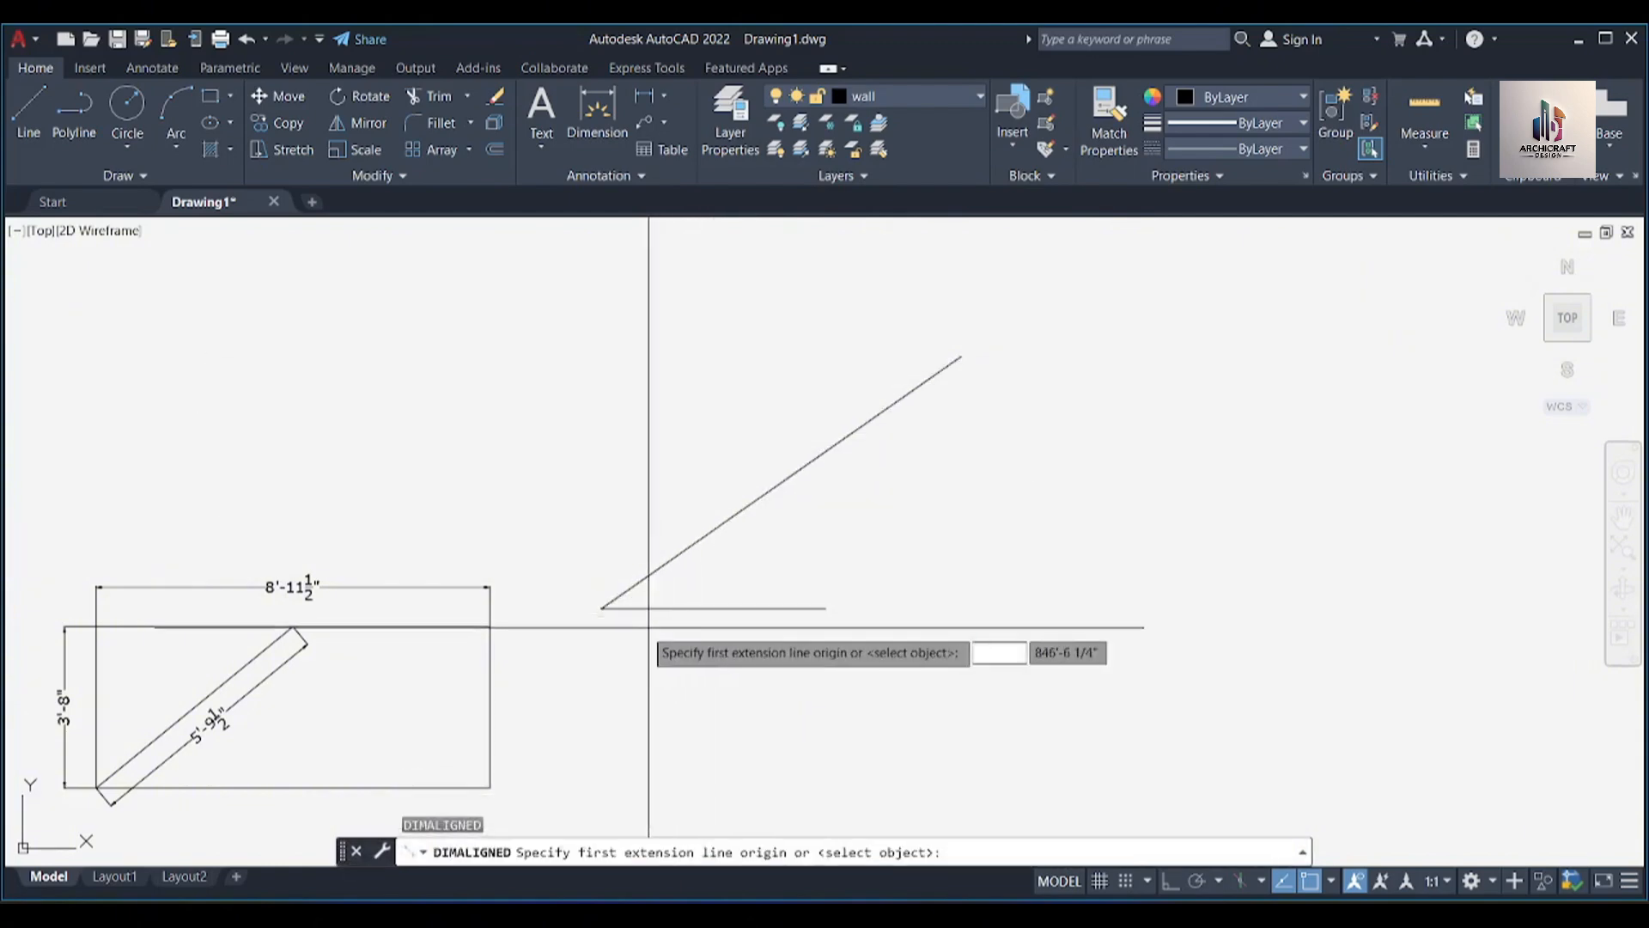
click(601, 608)
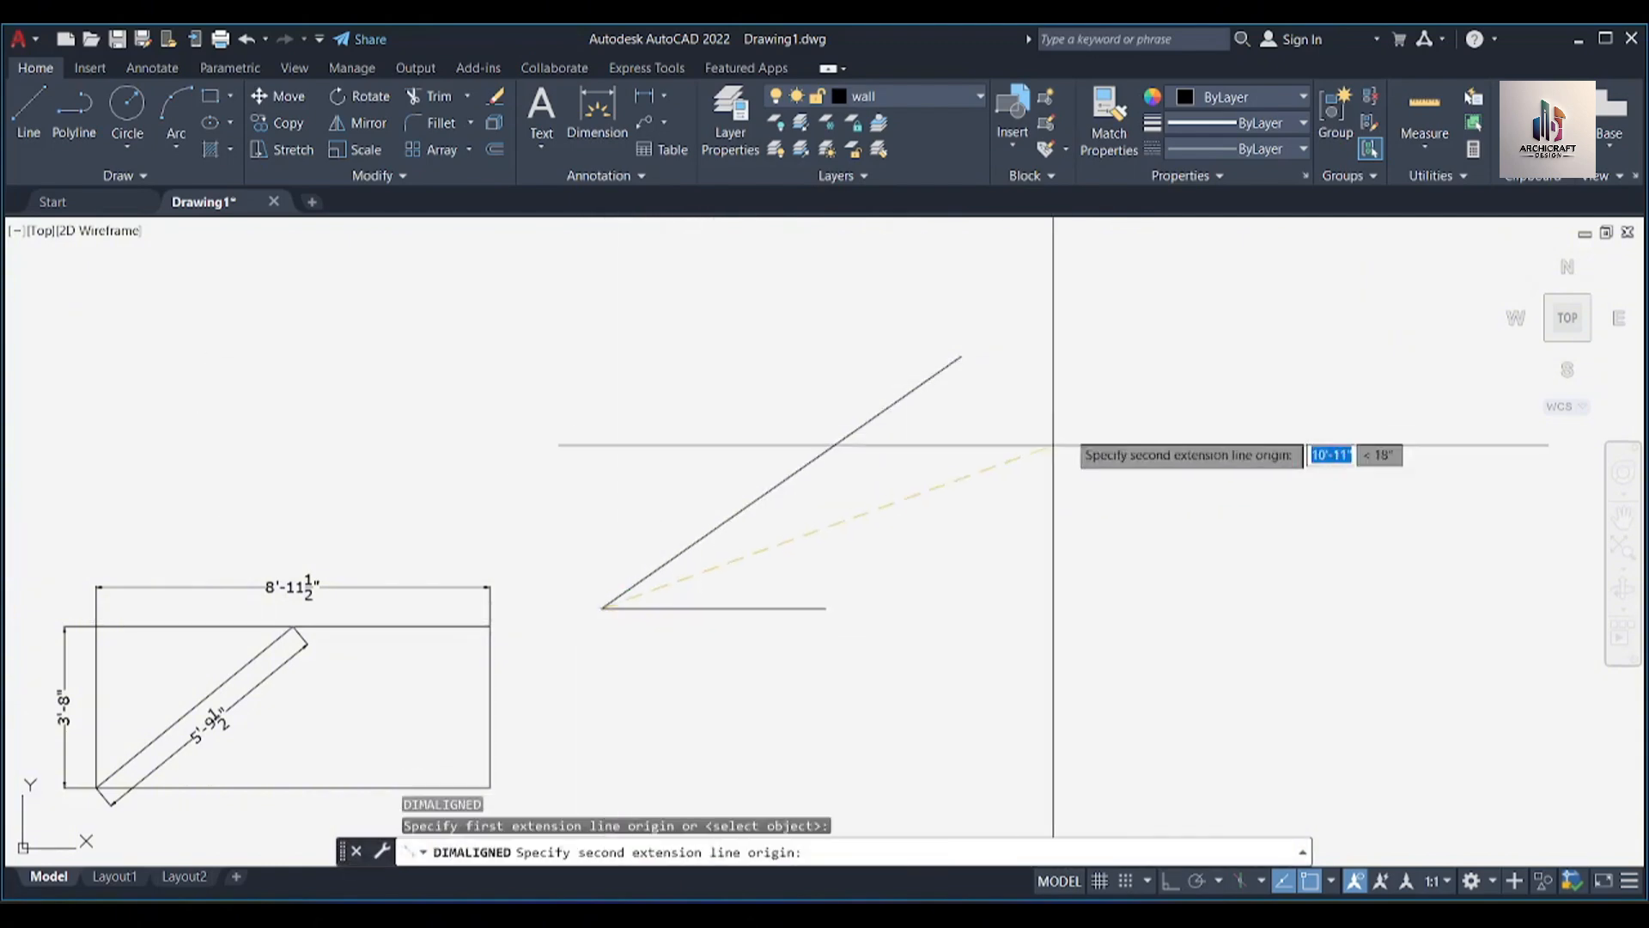
click(961, 355)
click(790, 435)
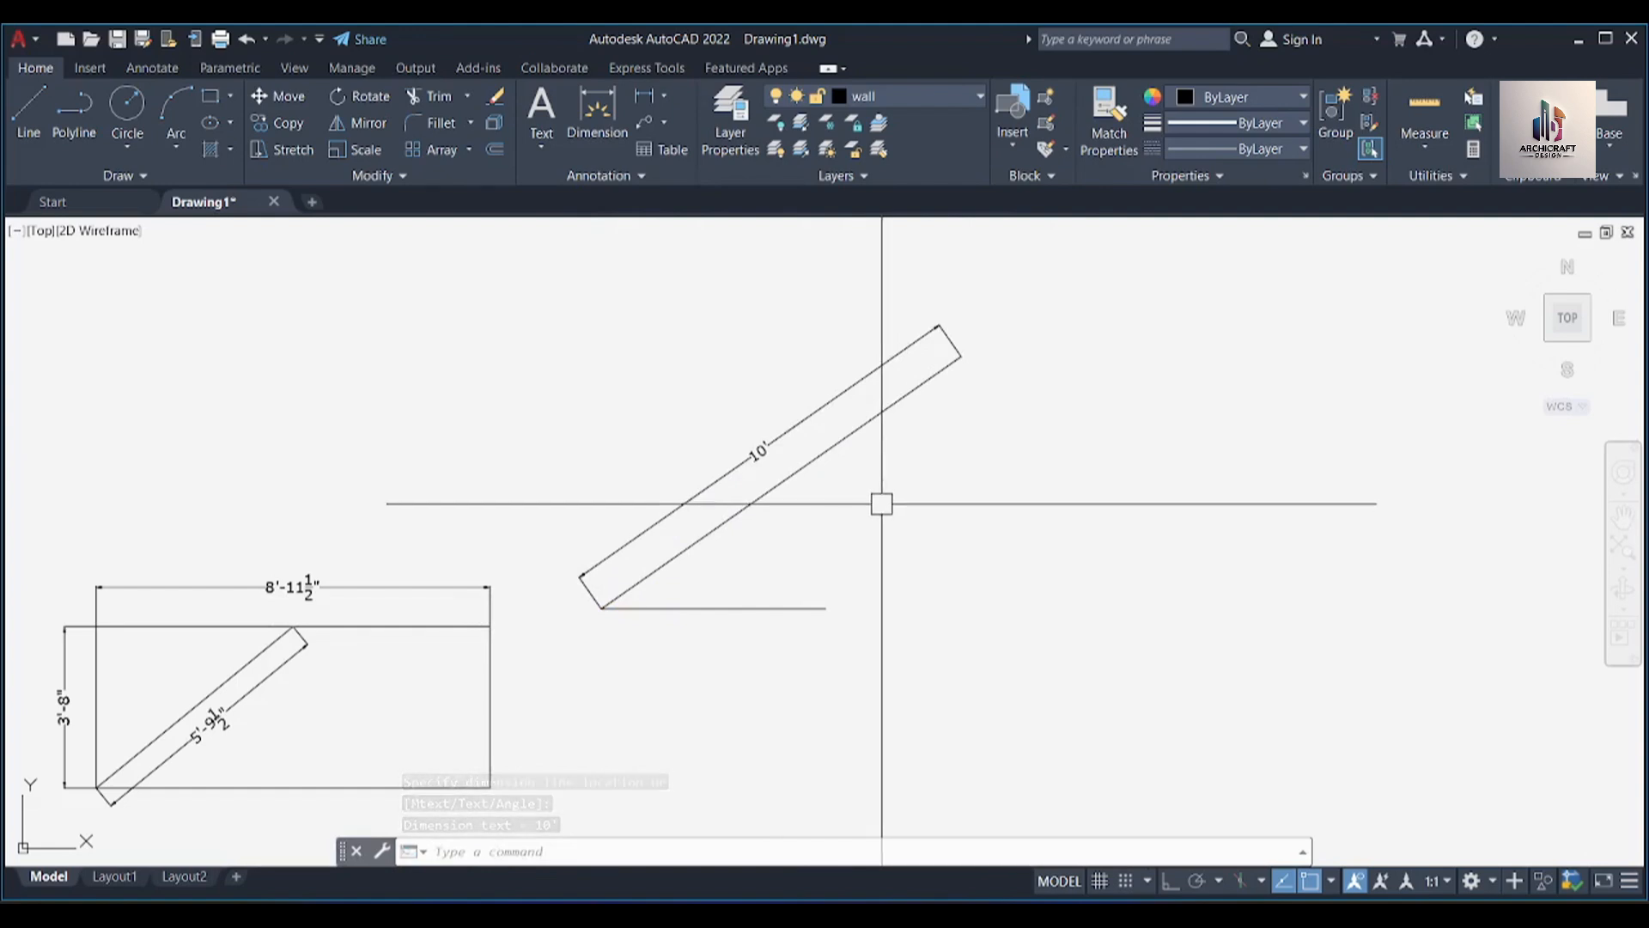
click(694, 610)
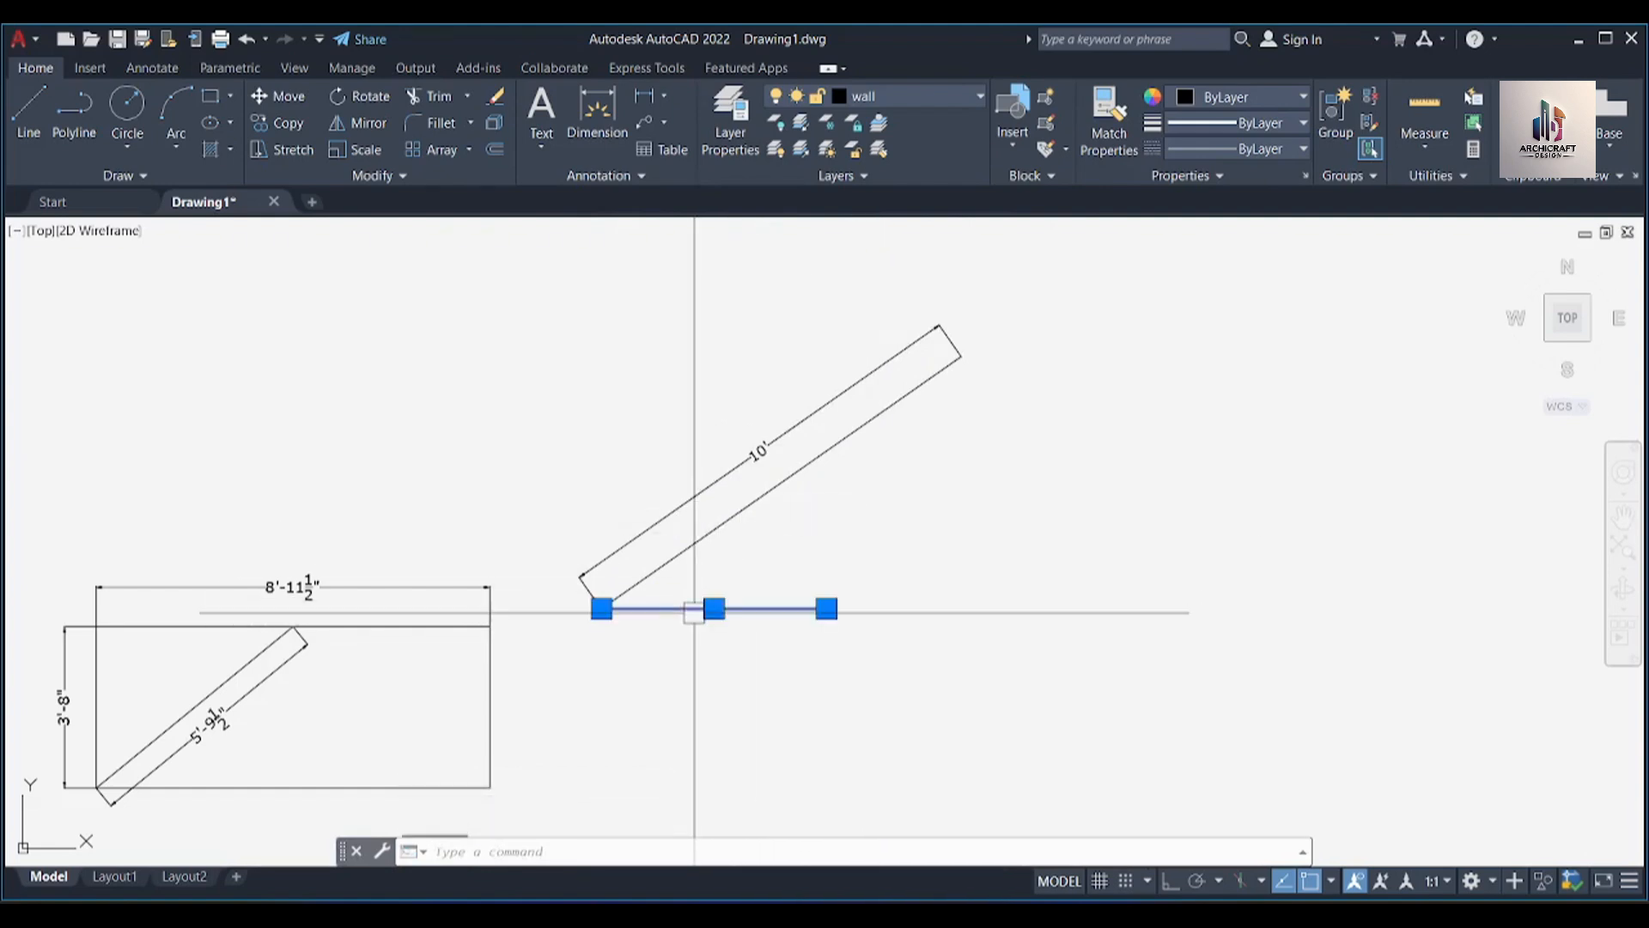
click(683, 554)
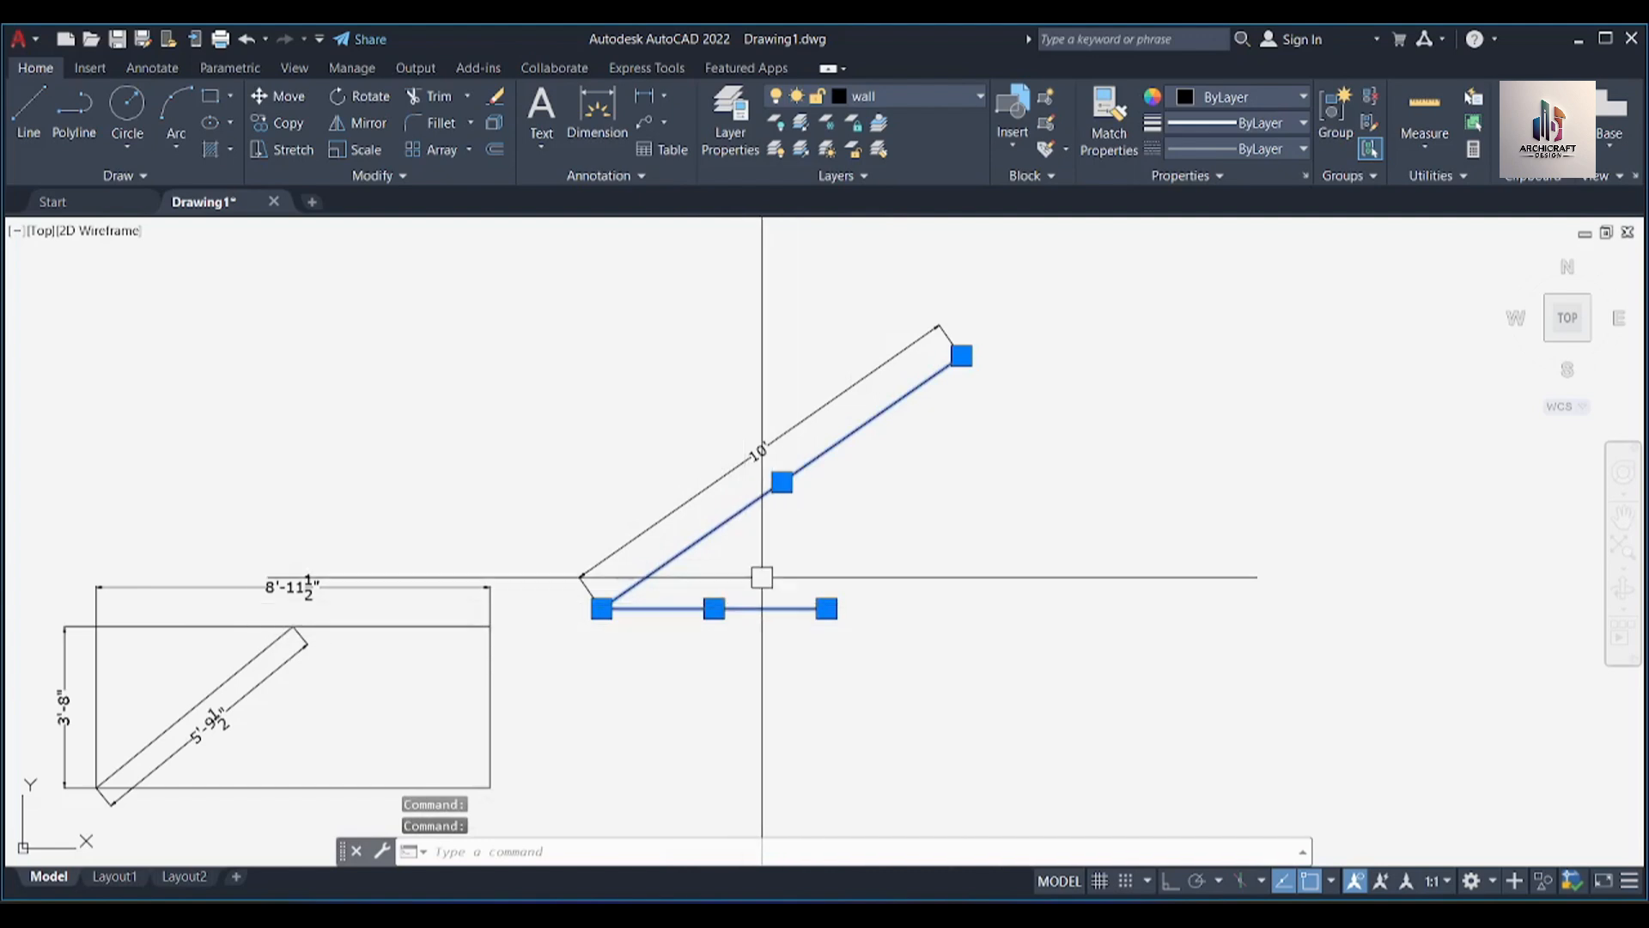
key(Escape)
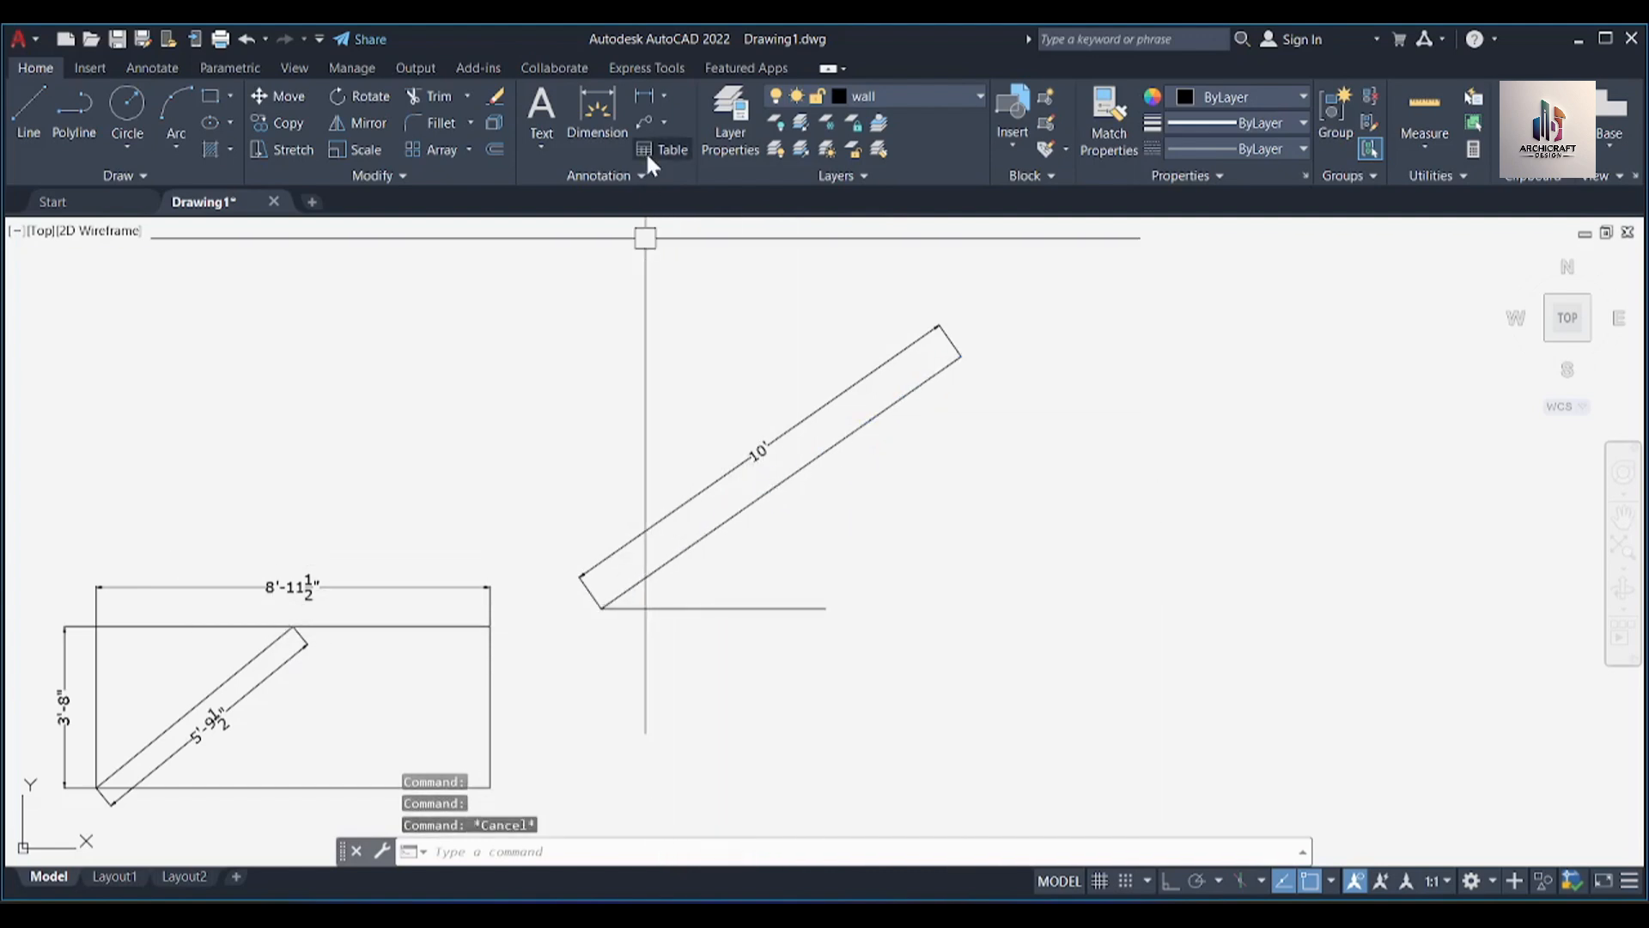
click(664, 95)
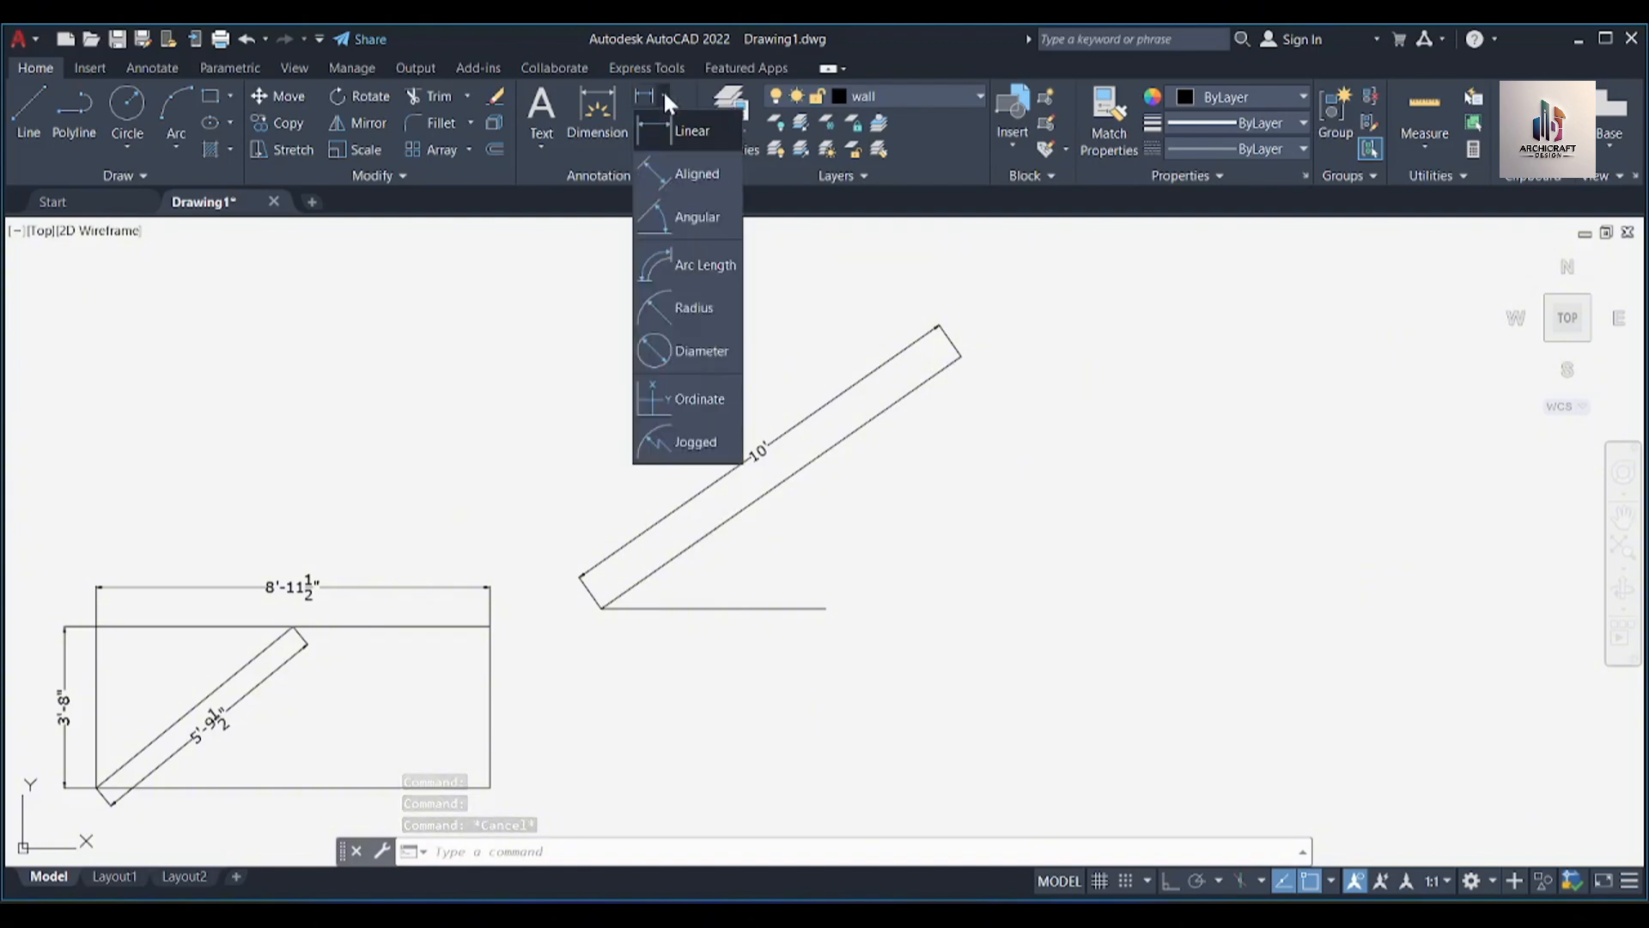
key(Escape)
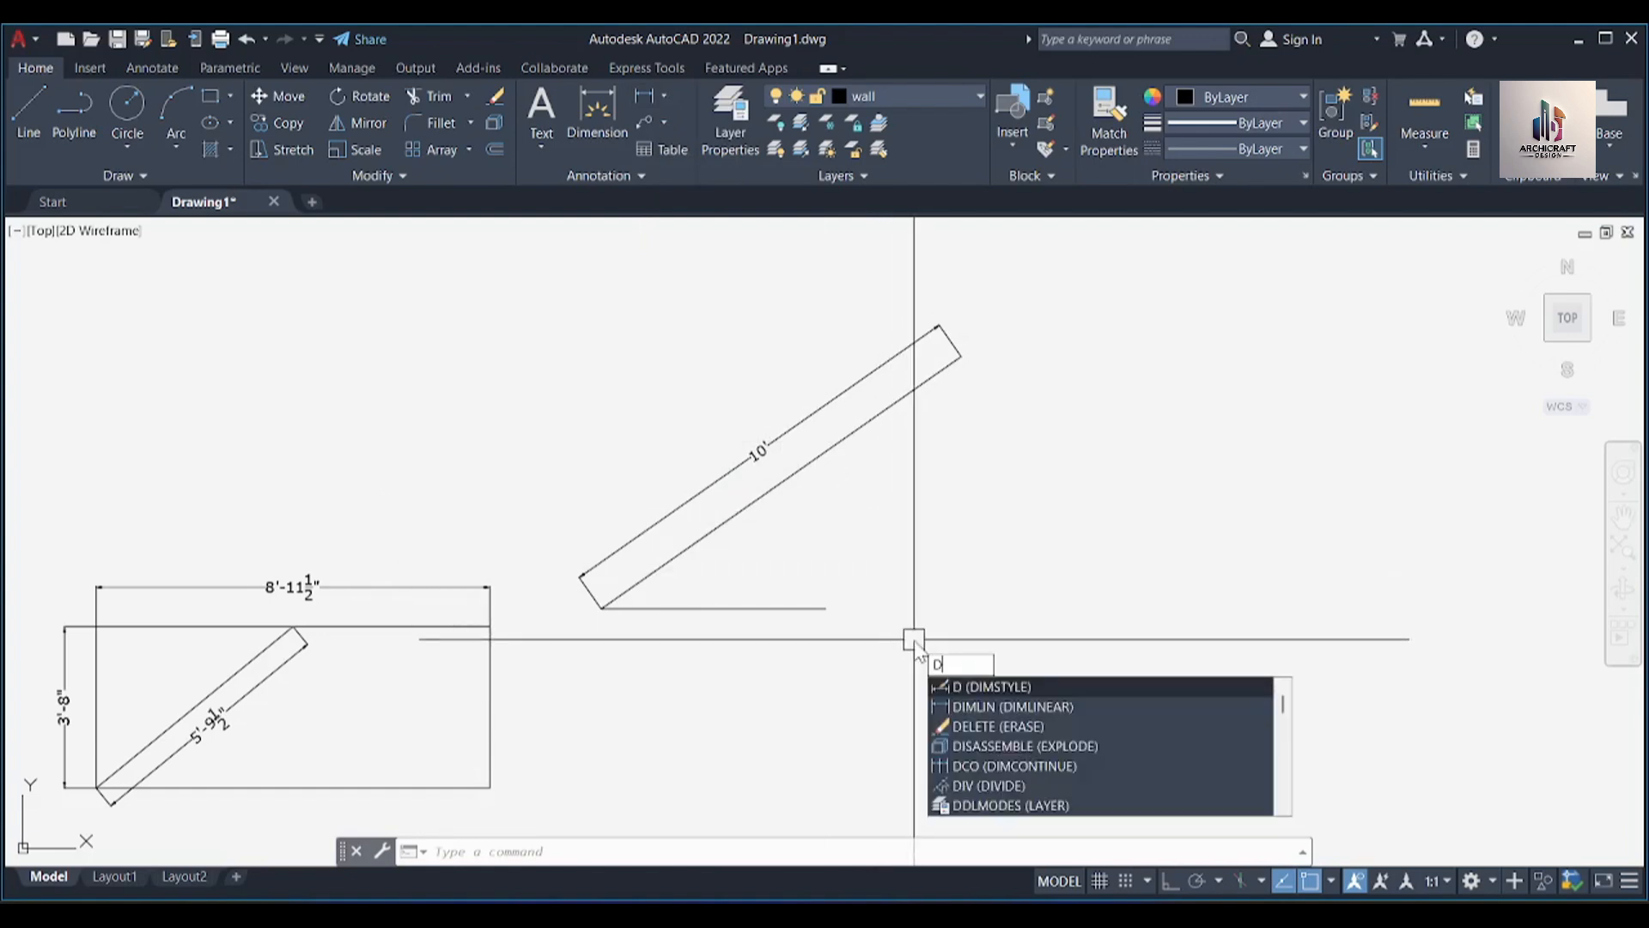
Add an angular dimension between the separate horizontal line and the slanted line meeting it, placing the arc between them
text(AN)
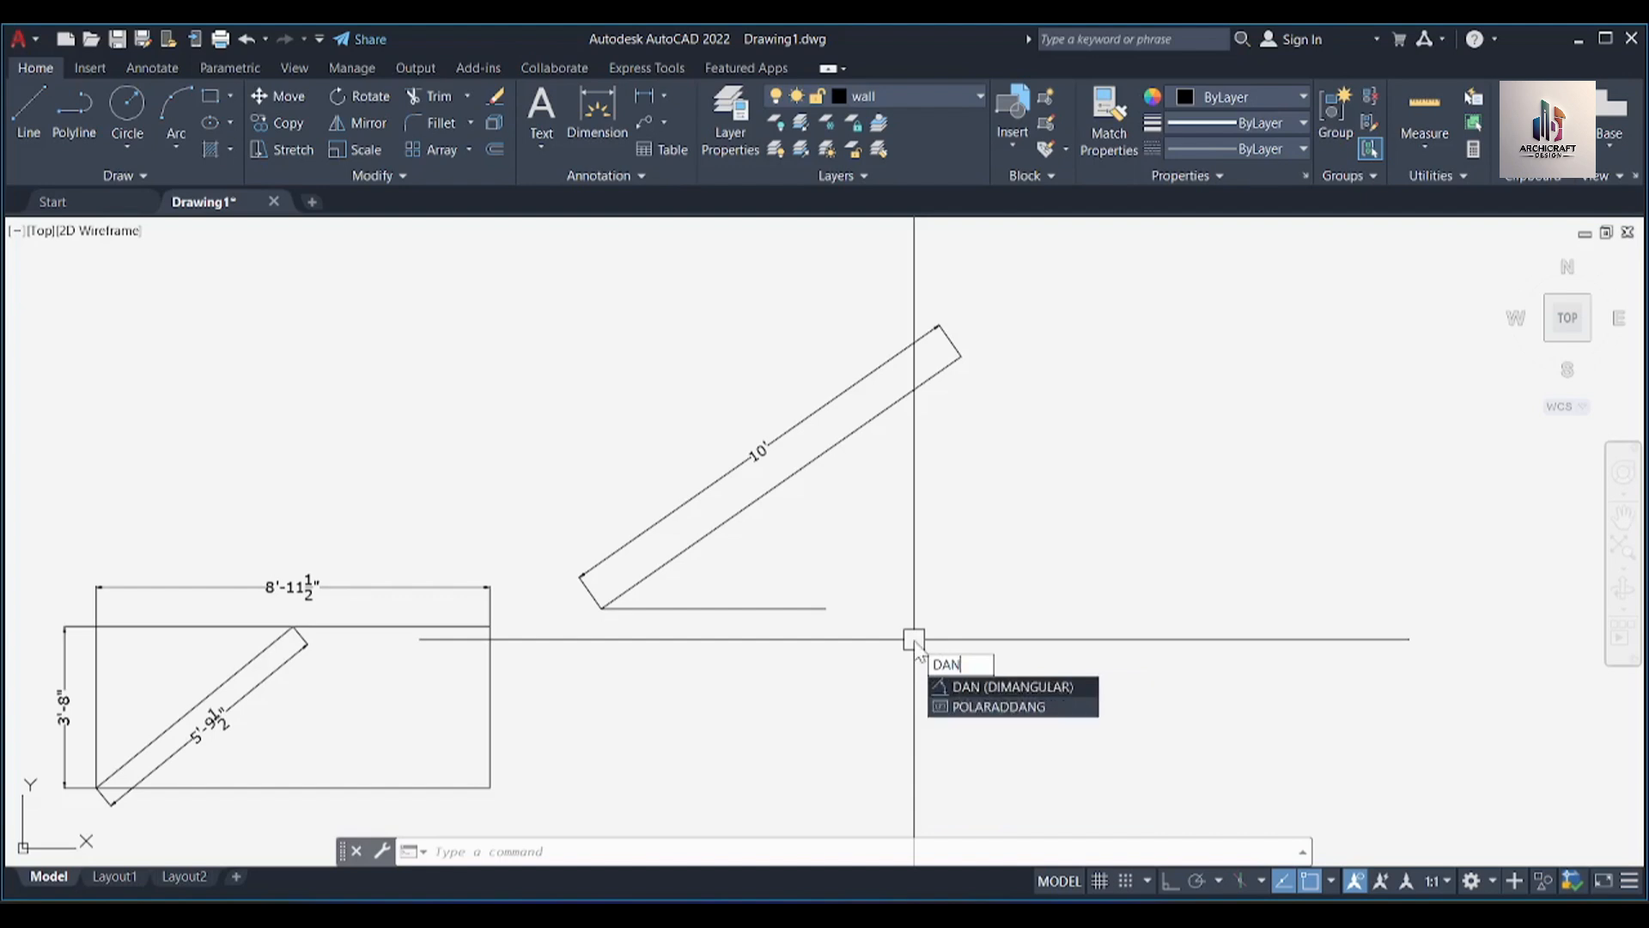
key(Return)
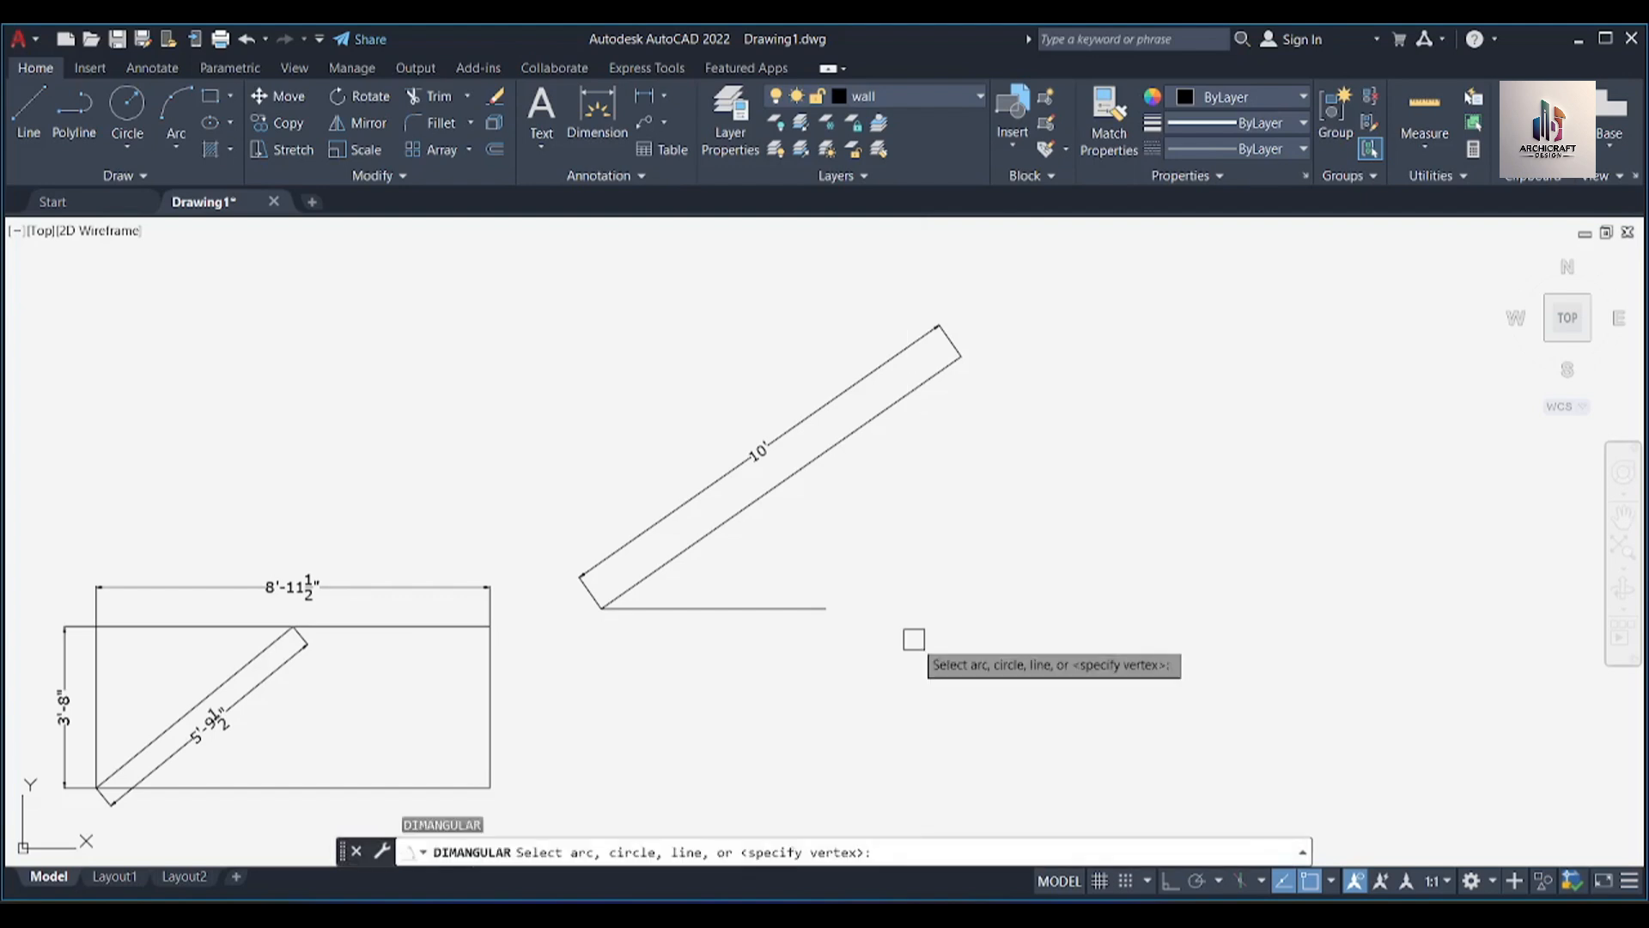
click(735, 608)
click(713, 529)
click(748, 560)
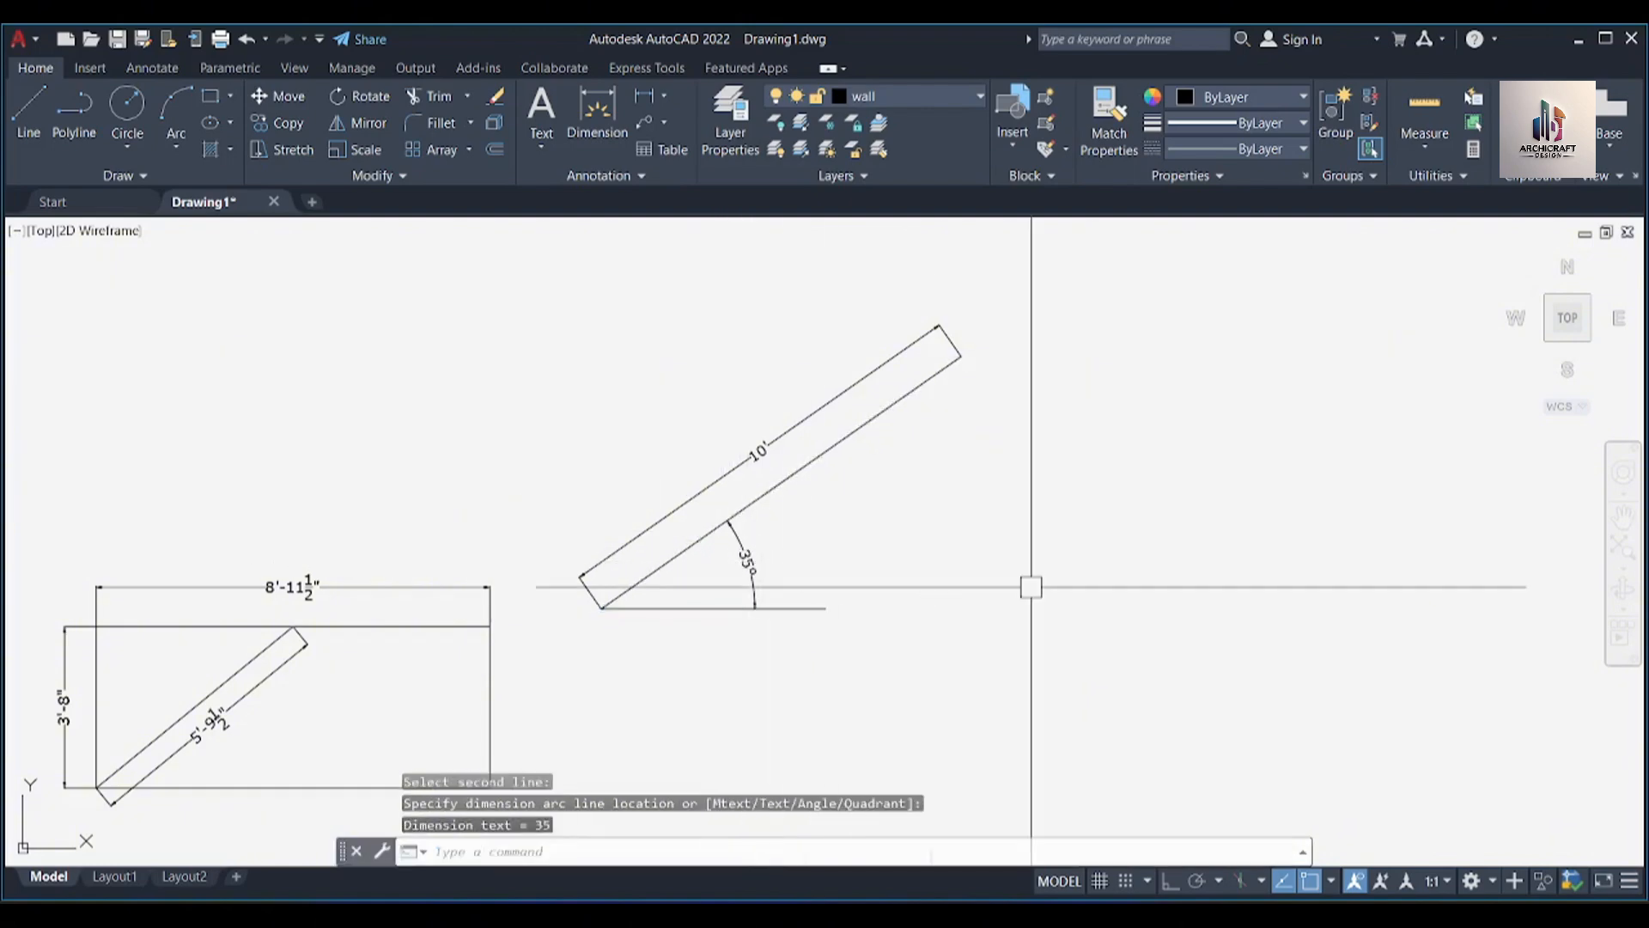
Add an angular dimension between the slanted line inside the rectangle and the rectangle's bottom edge, with the arc inside the rectangle
scroll(706, 572, up, 6)
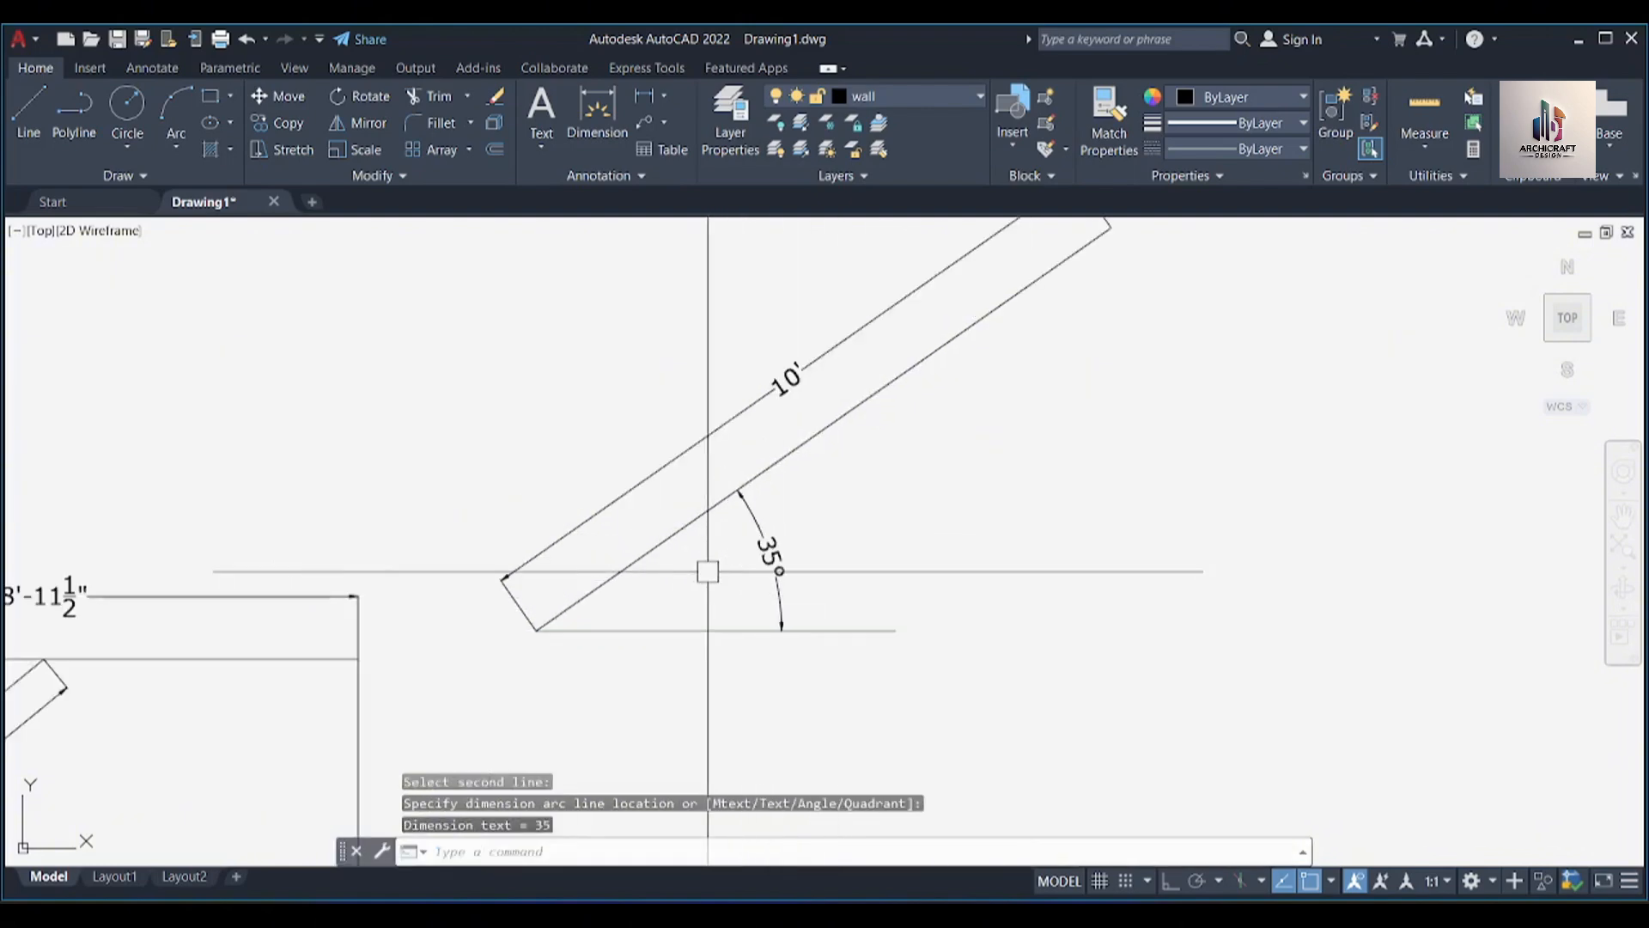
scroll(707, 571, down, 6)
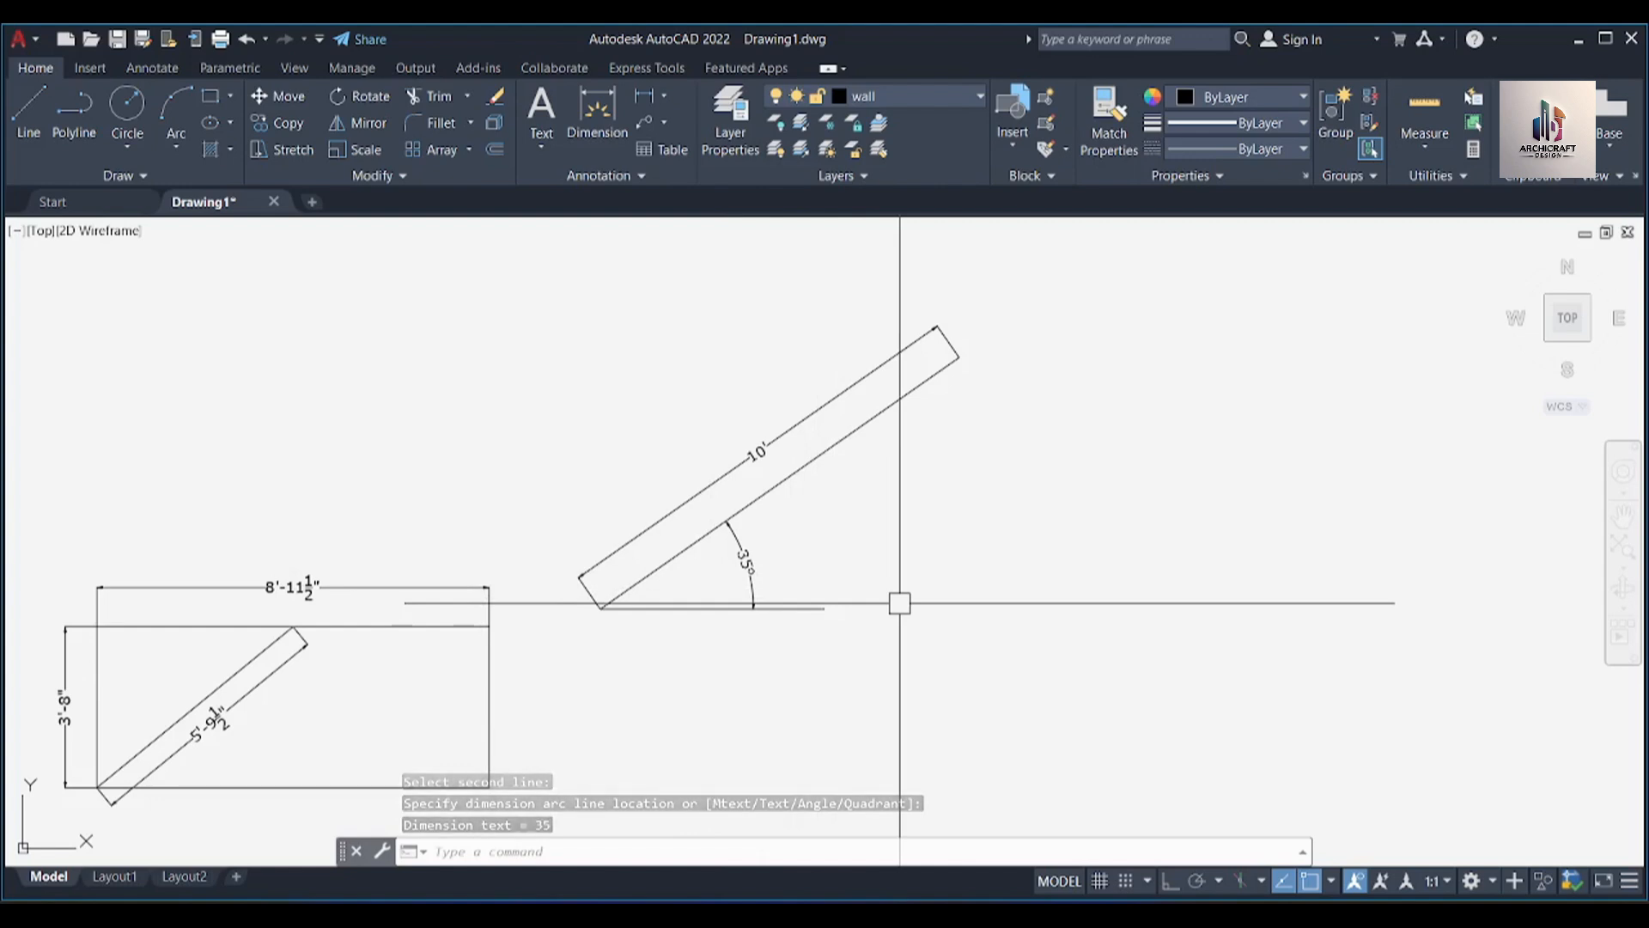
middle_drag(899, 603, 1048, 630)
middle_drag(290, 689, 318, 651)
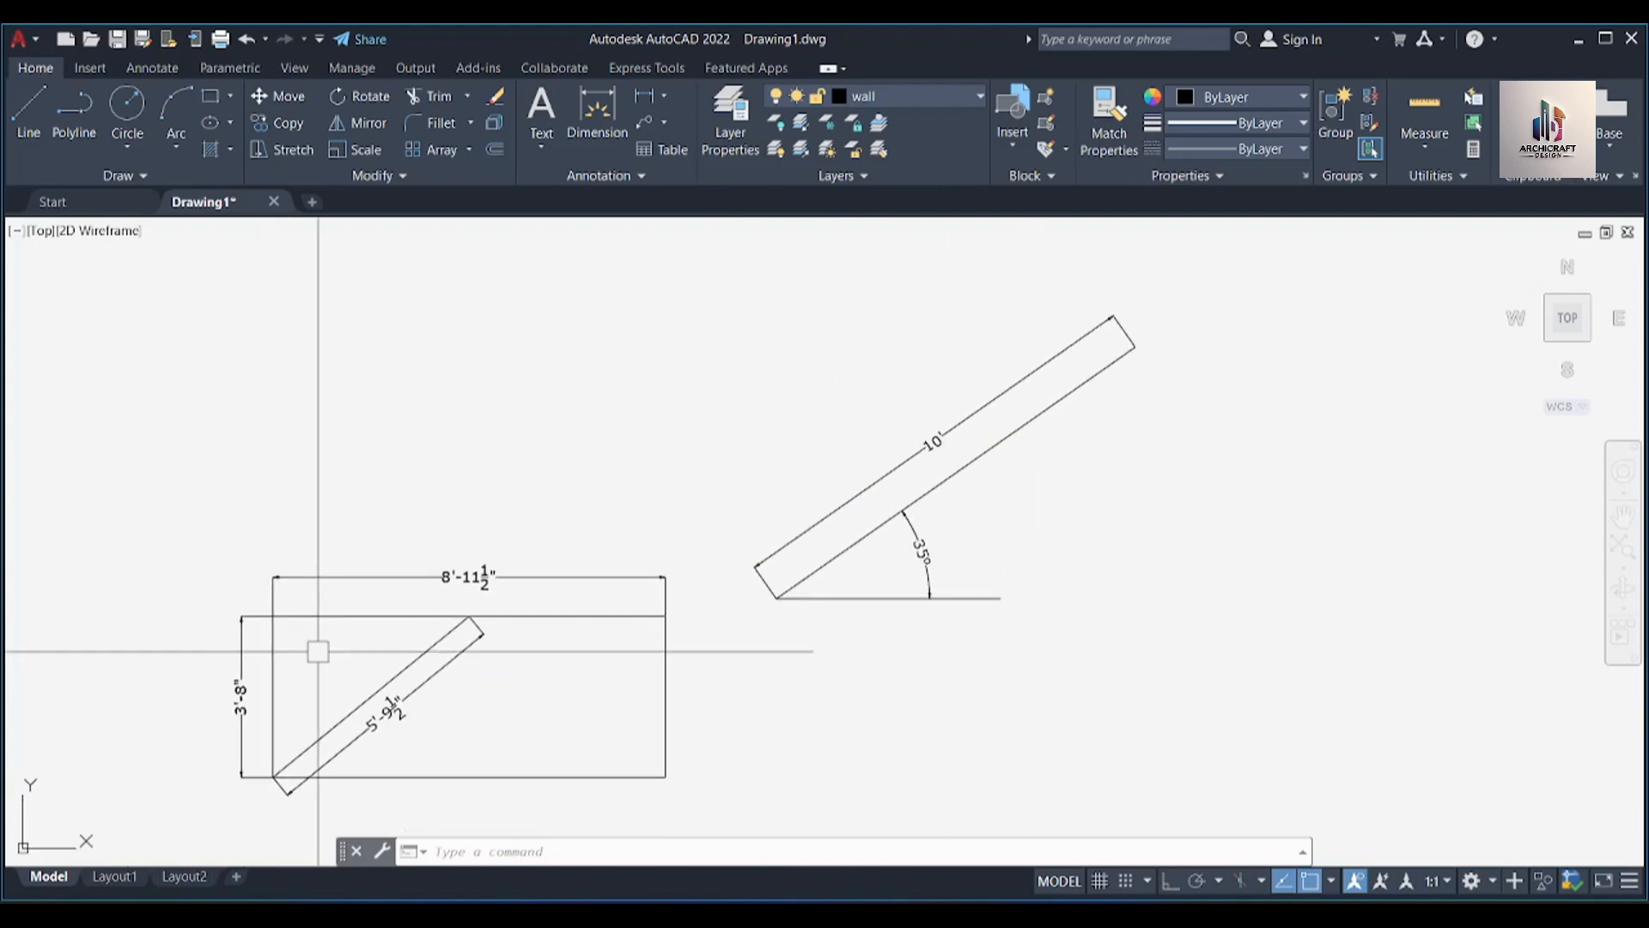
text(AN)
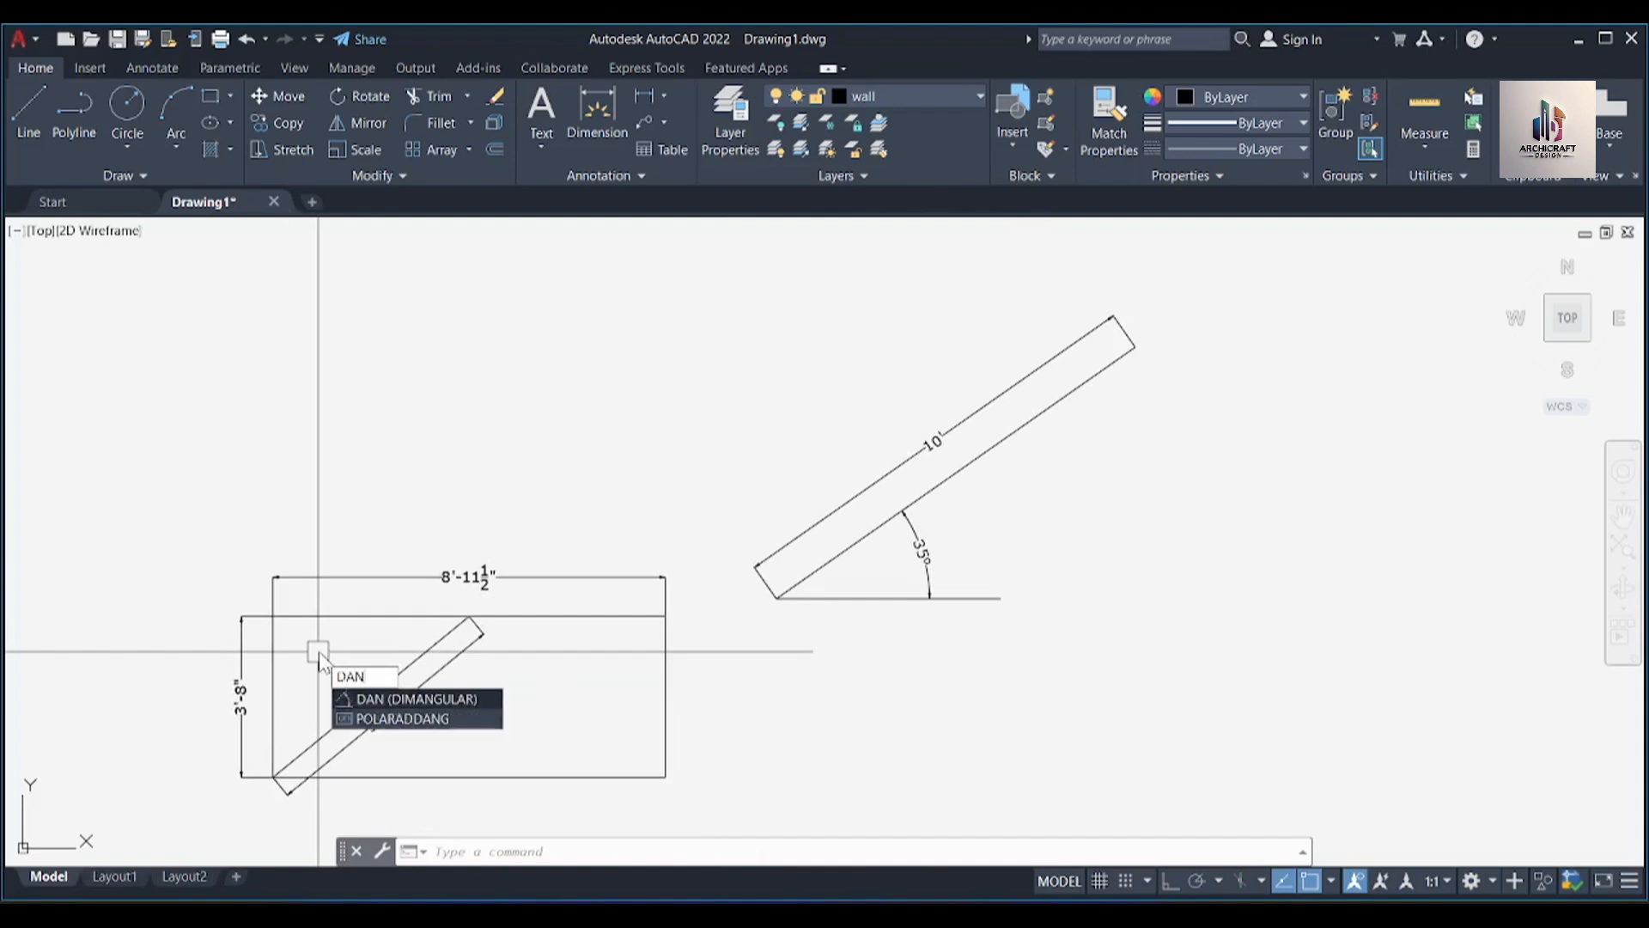
key(Return)
click(305, 748)
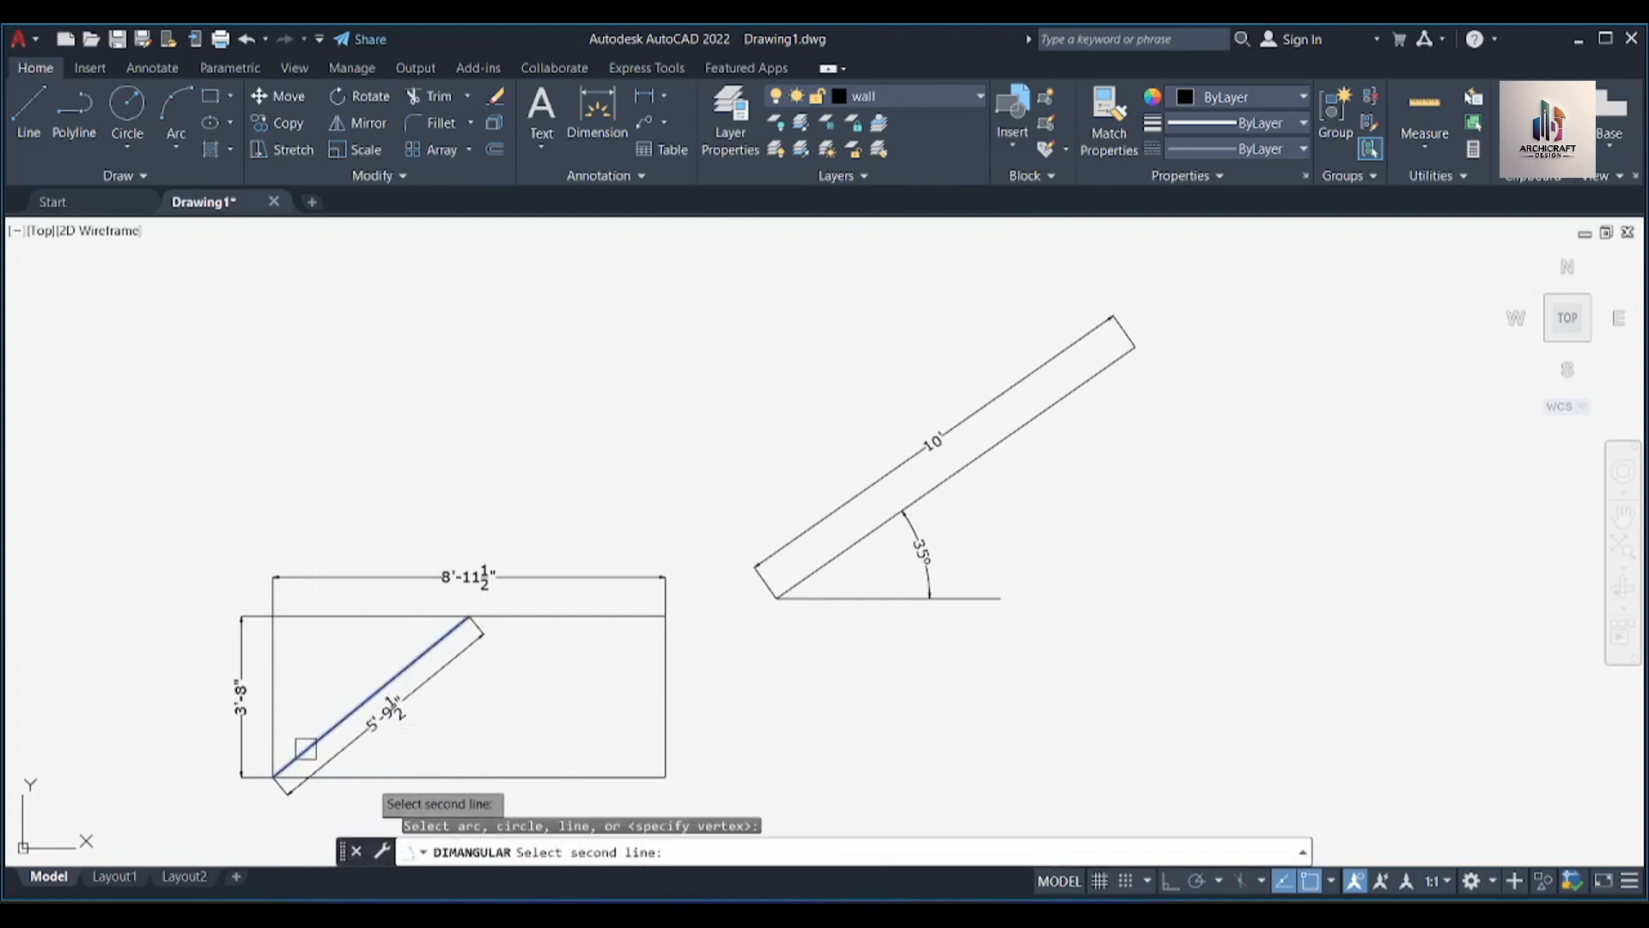
click(374, 776)
click(425, 738)
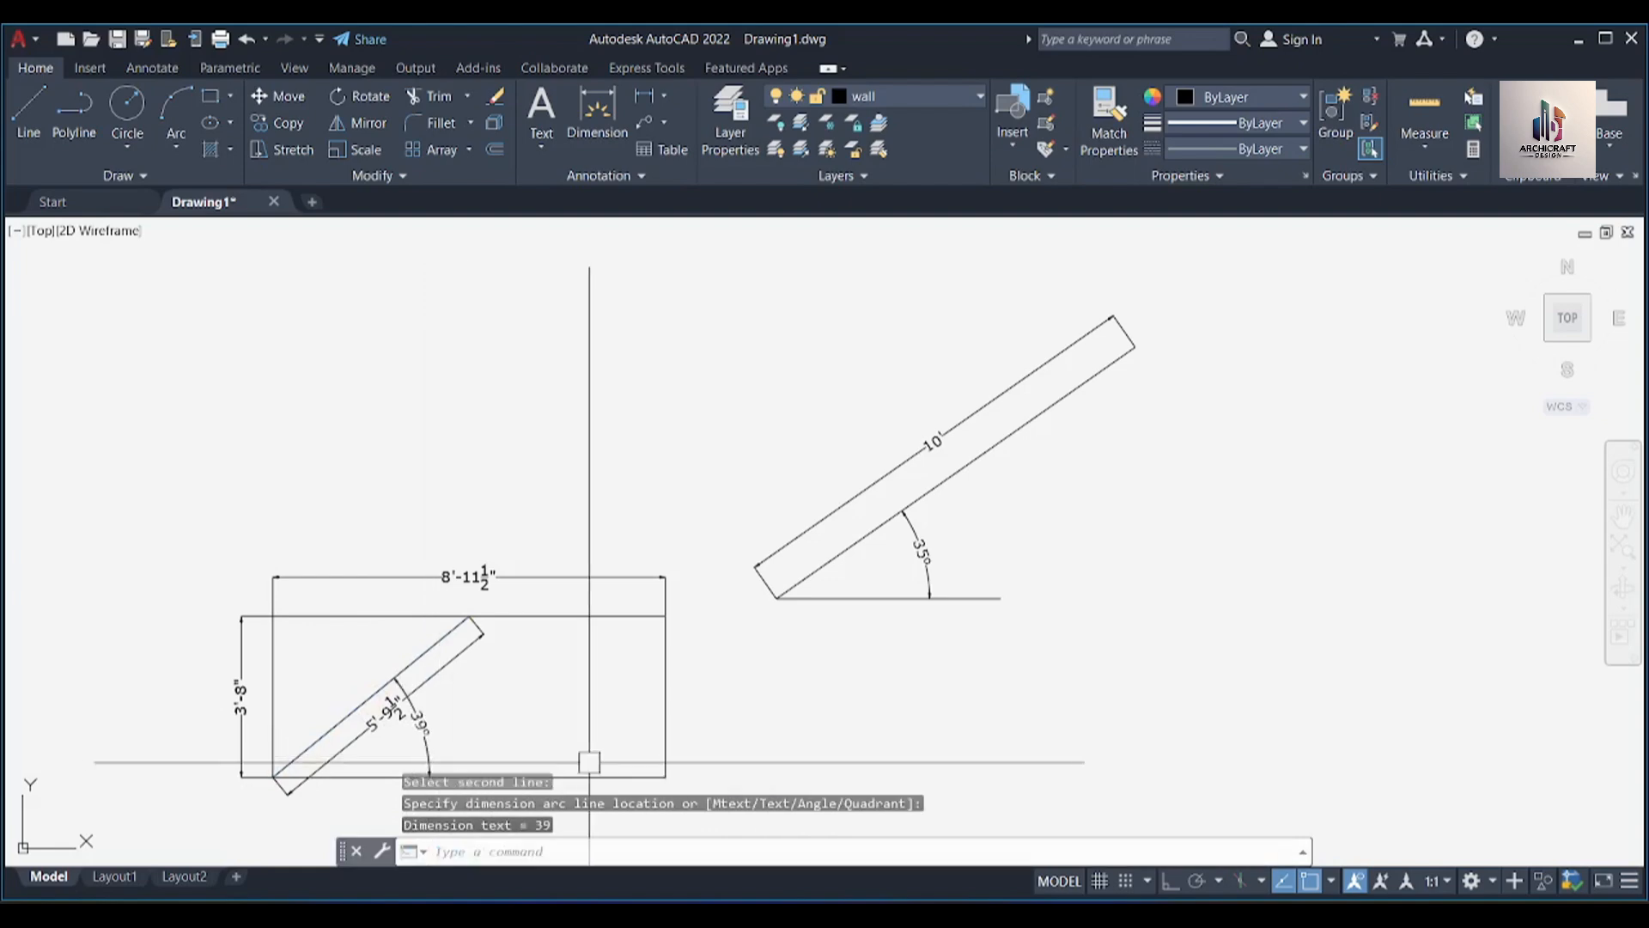
Add an angular dimension between the rectangle's top and left edges, placing the arc inside the upper-left corner
scroll(473, 654, up, 3)
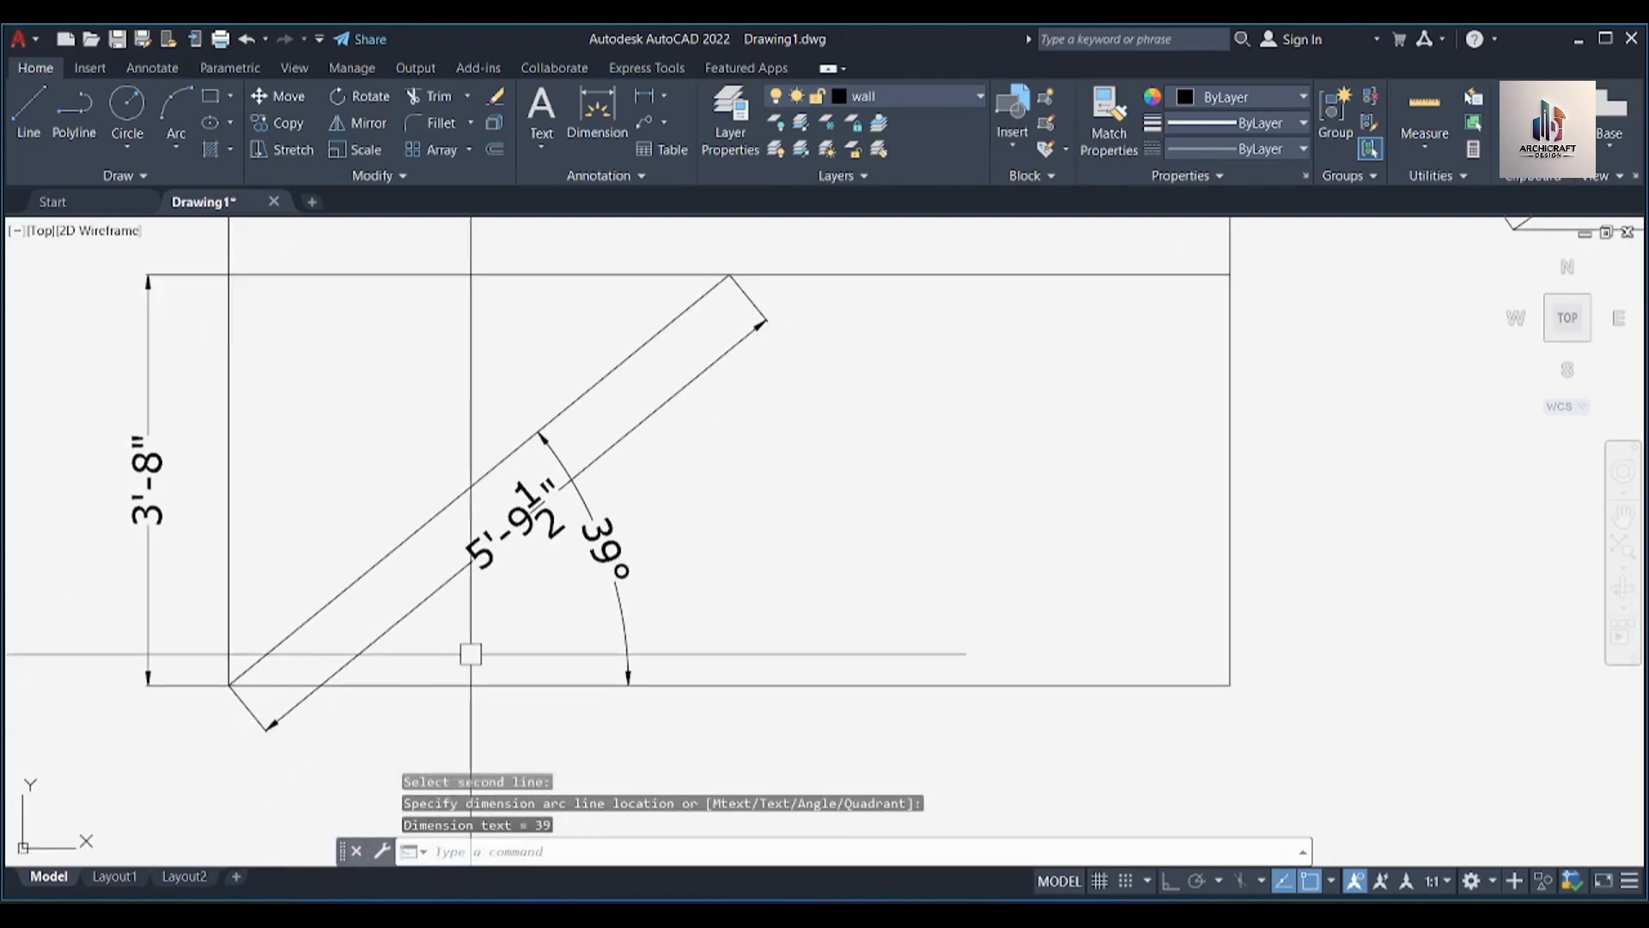
key(Return)
click(372, 418)
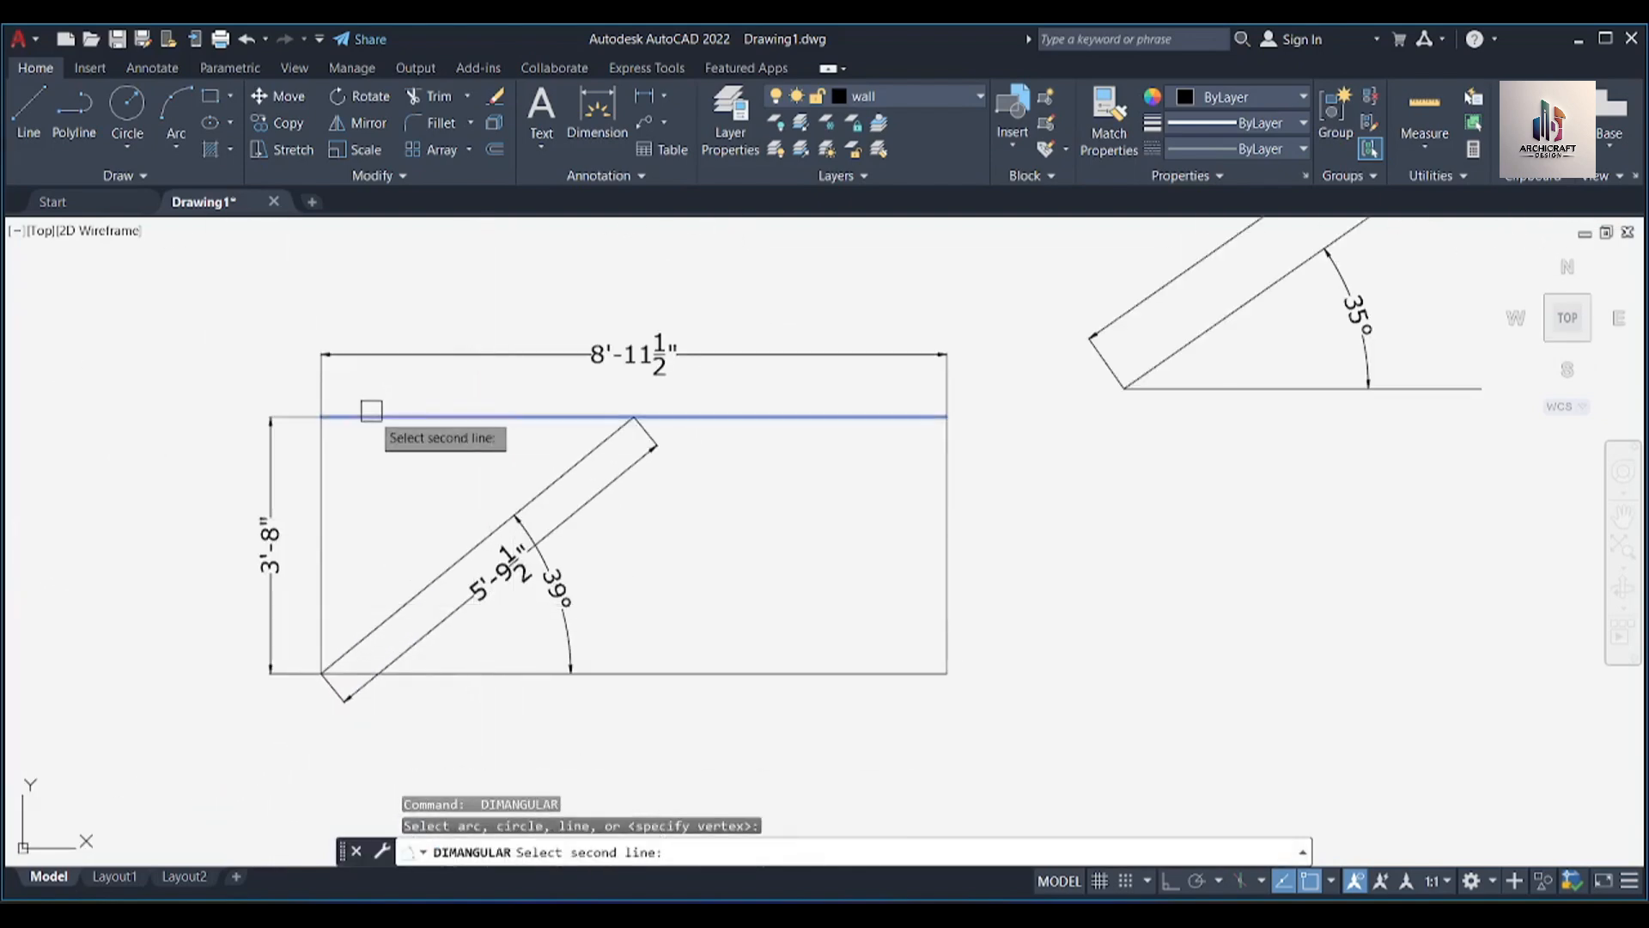
click(316, 474)
click(337, 477)
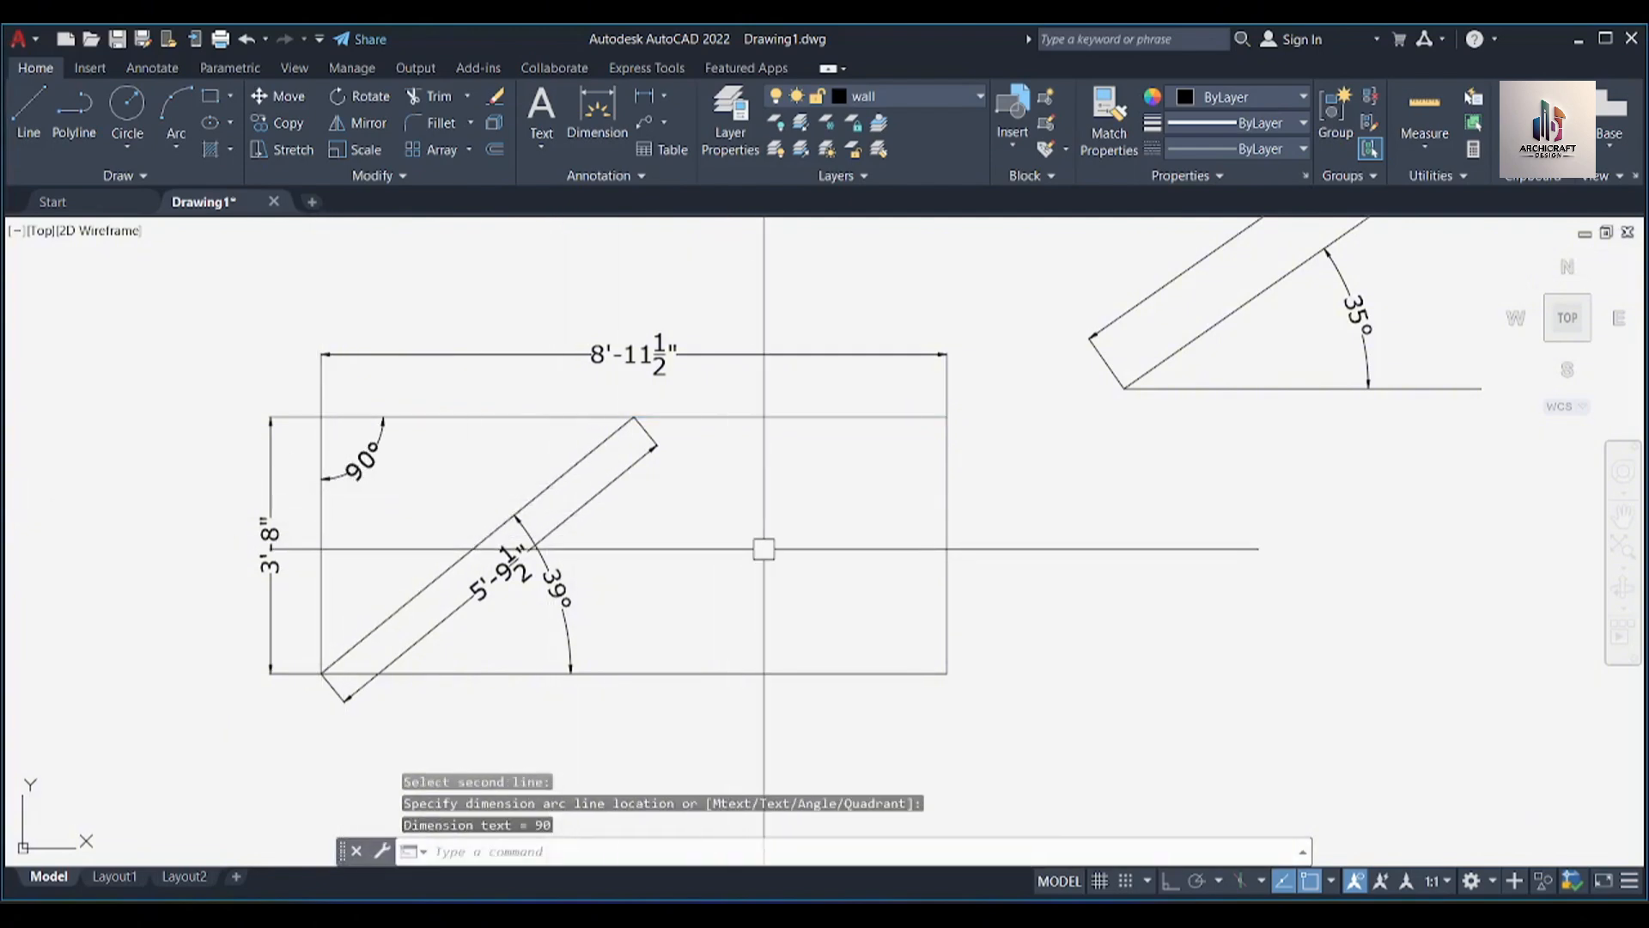
Draw a three-point arc bulging upward in the empty area below the two lines meeting at 35°
middle_drag(764, 549, 534, 637)
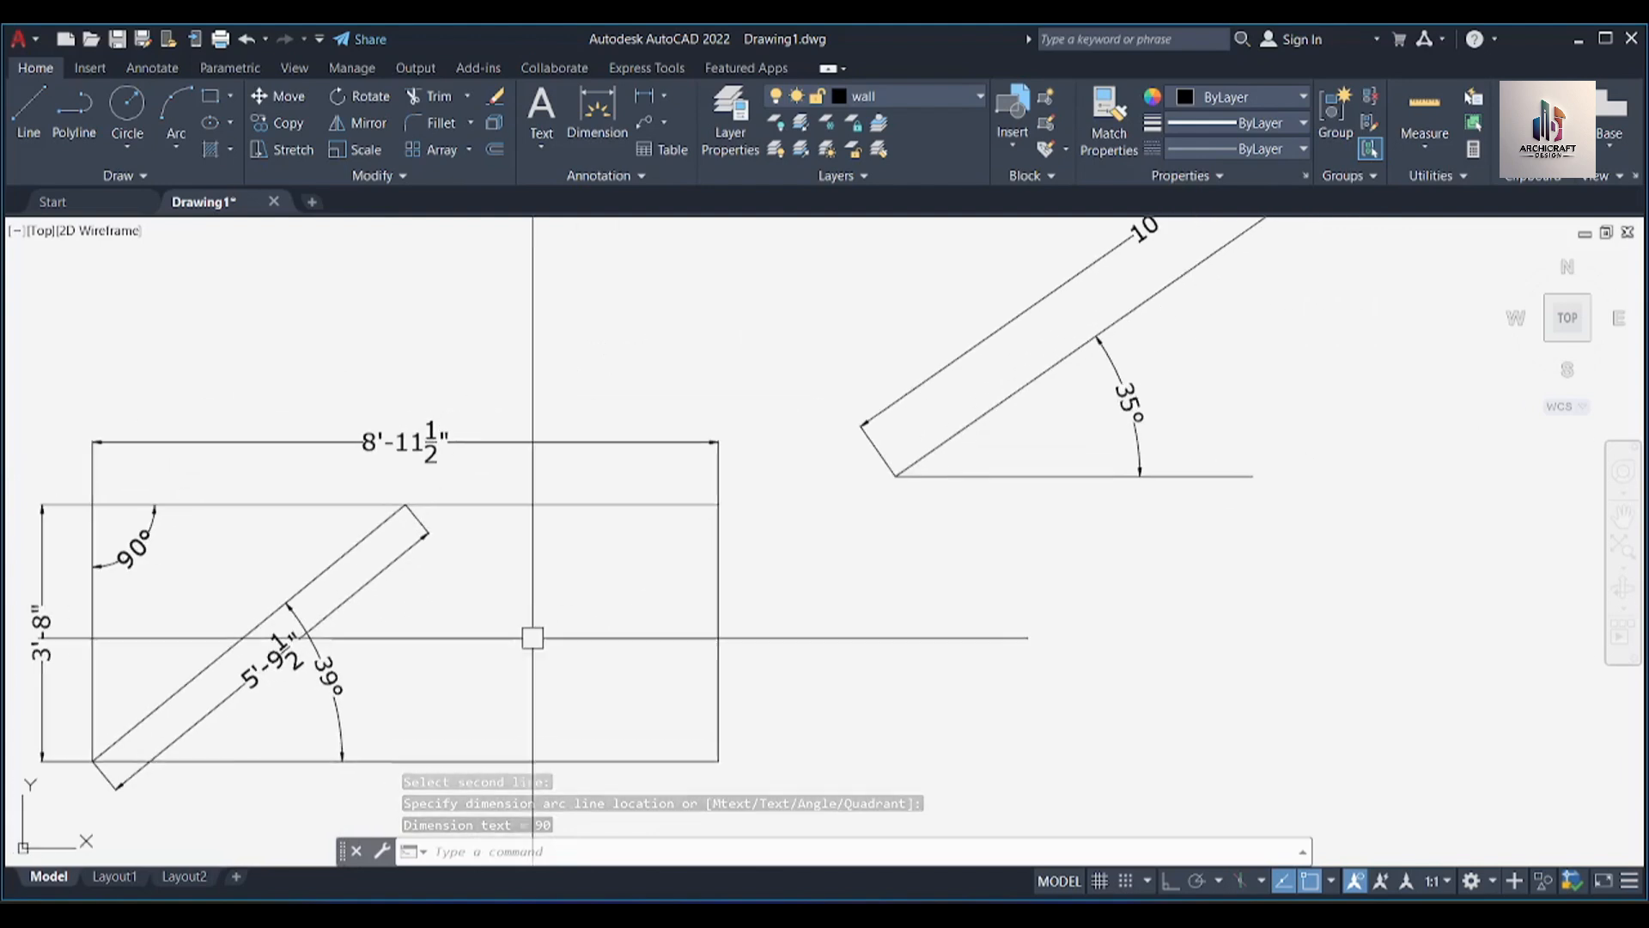
click(664, 96)
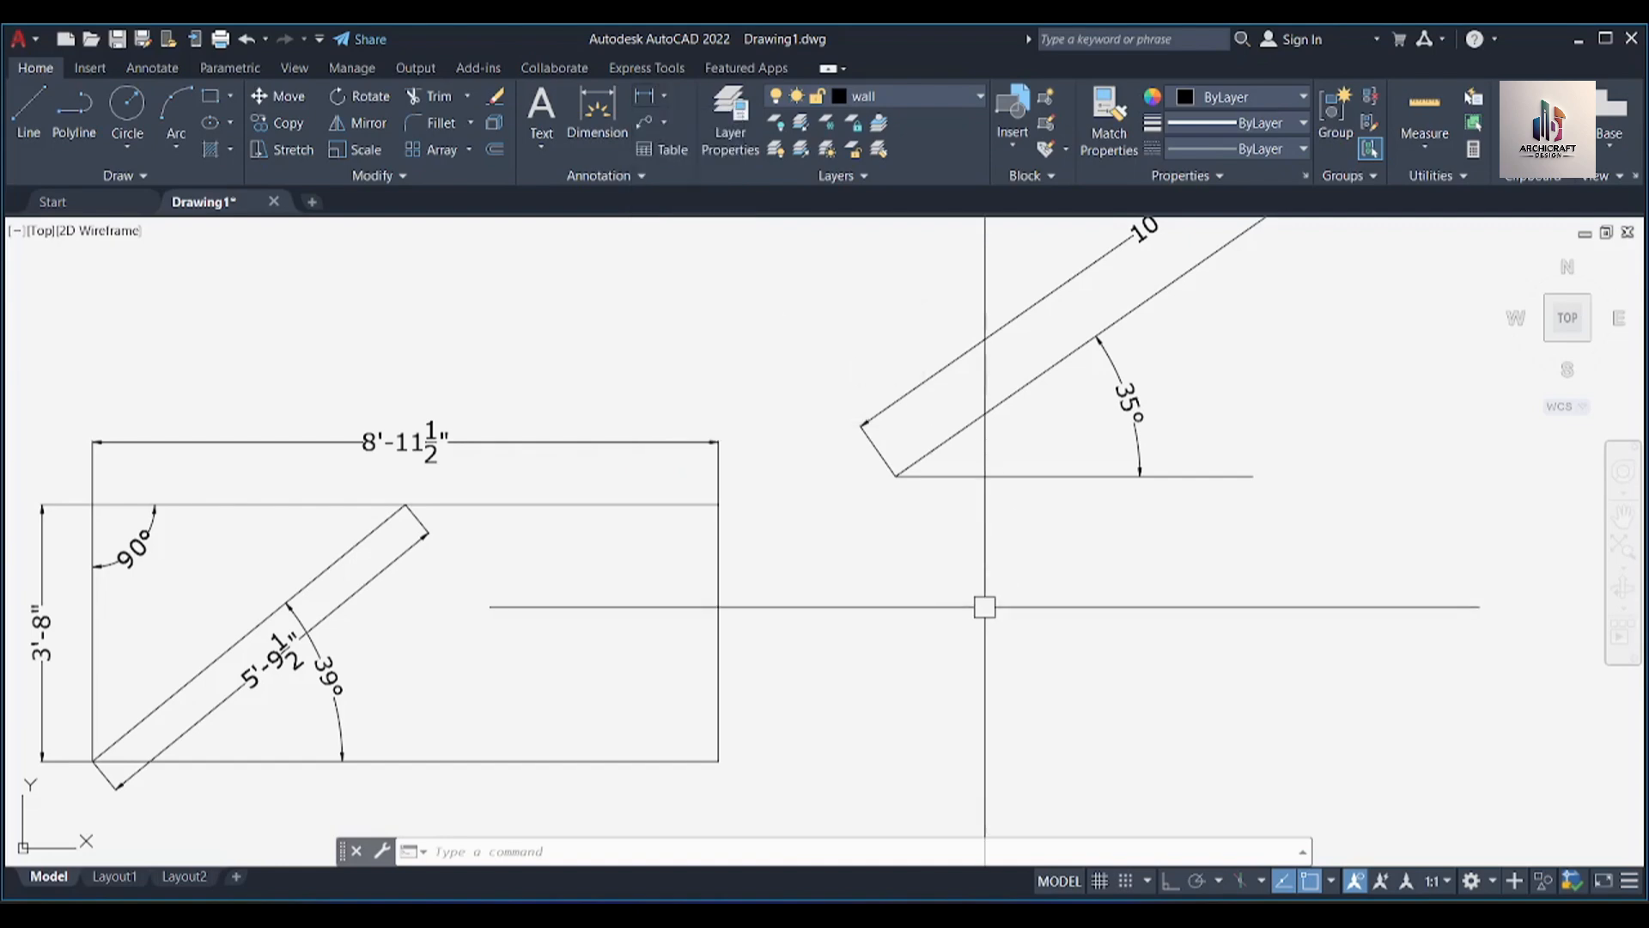
middle_drag(983, 613, 859, 563)
text(a)
key(Return)
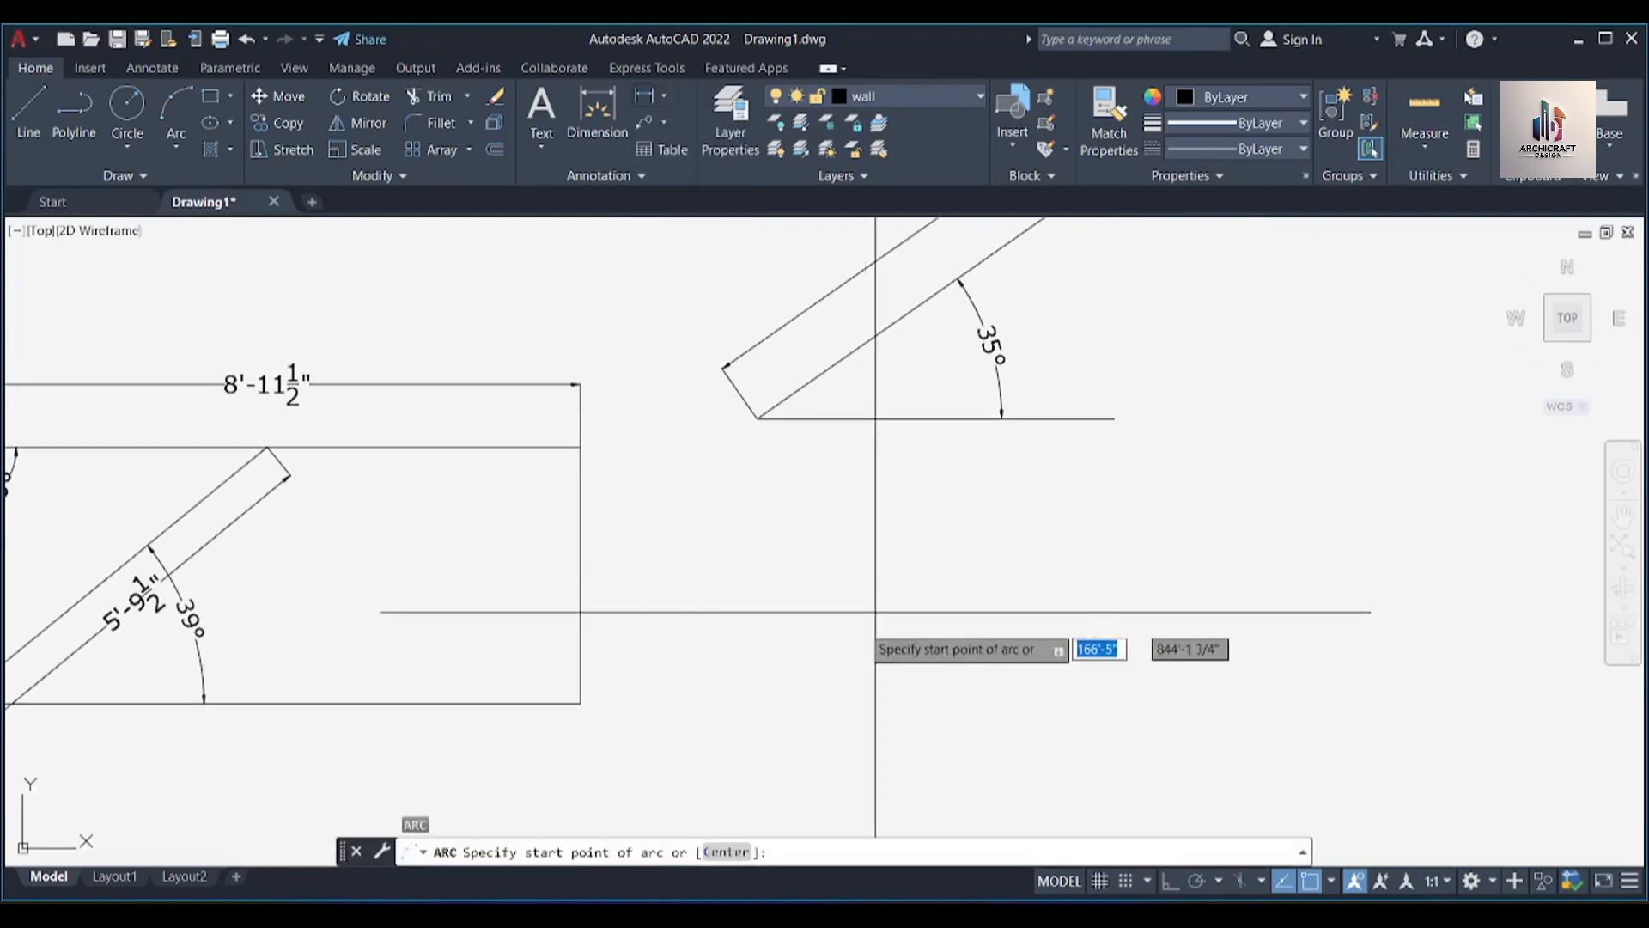
click(837, 640)
click(1005, 539)
click(1205, 624)
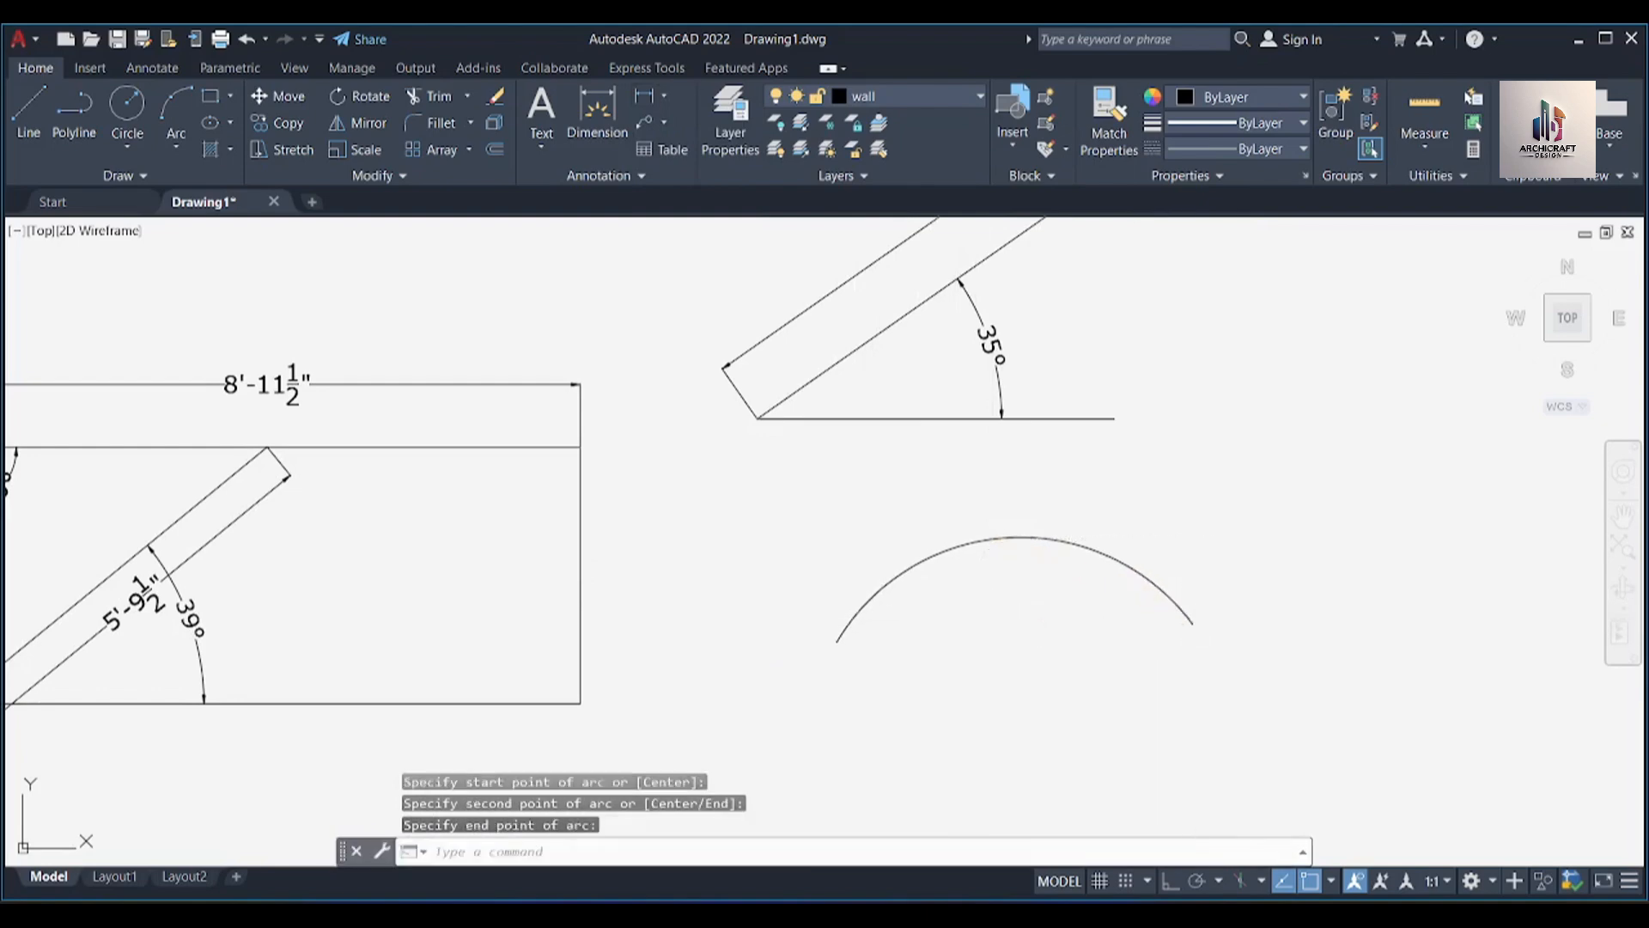
key(Return)
key(Escape)
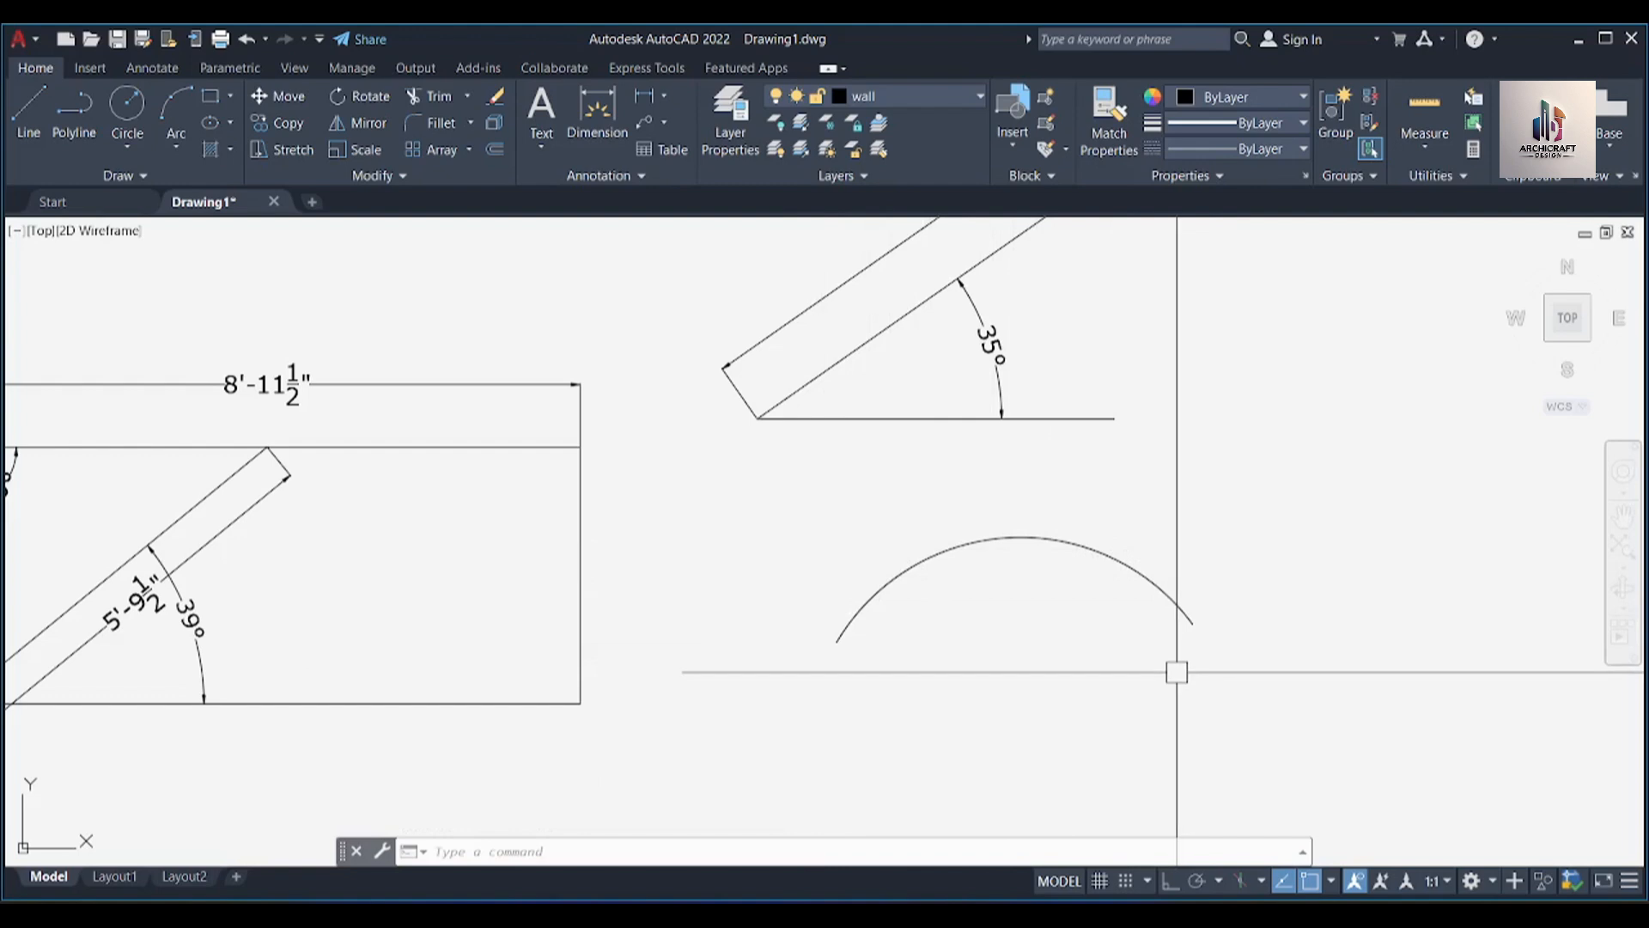
Add an arc length dimension to the new arc, placing it just outside the curve
text(AL)
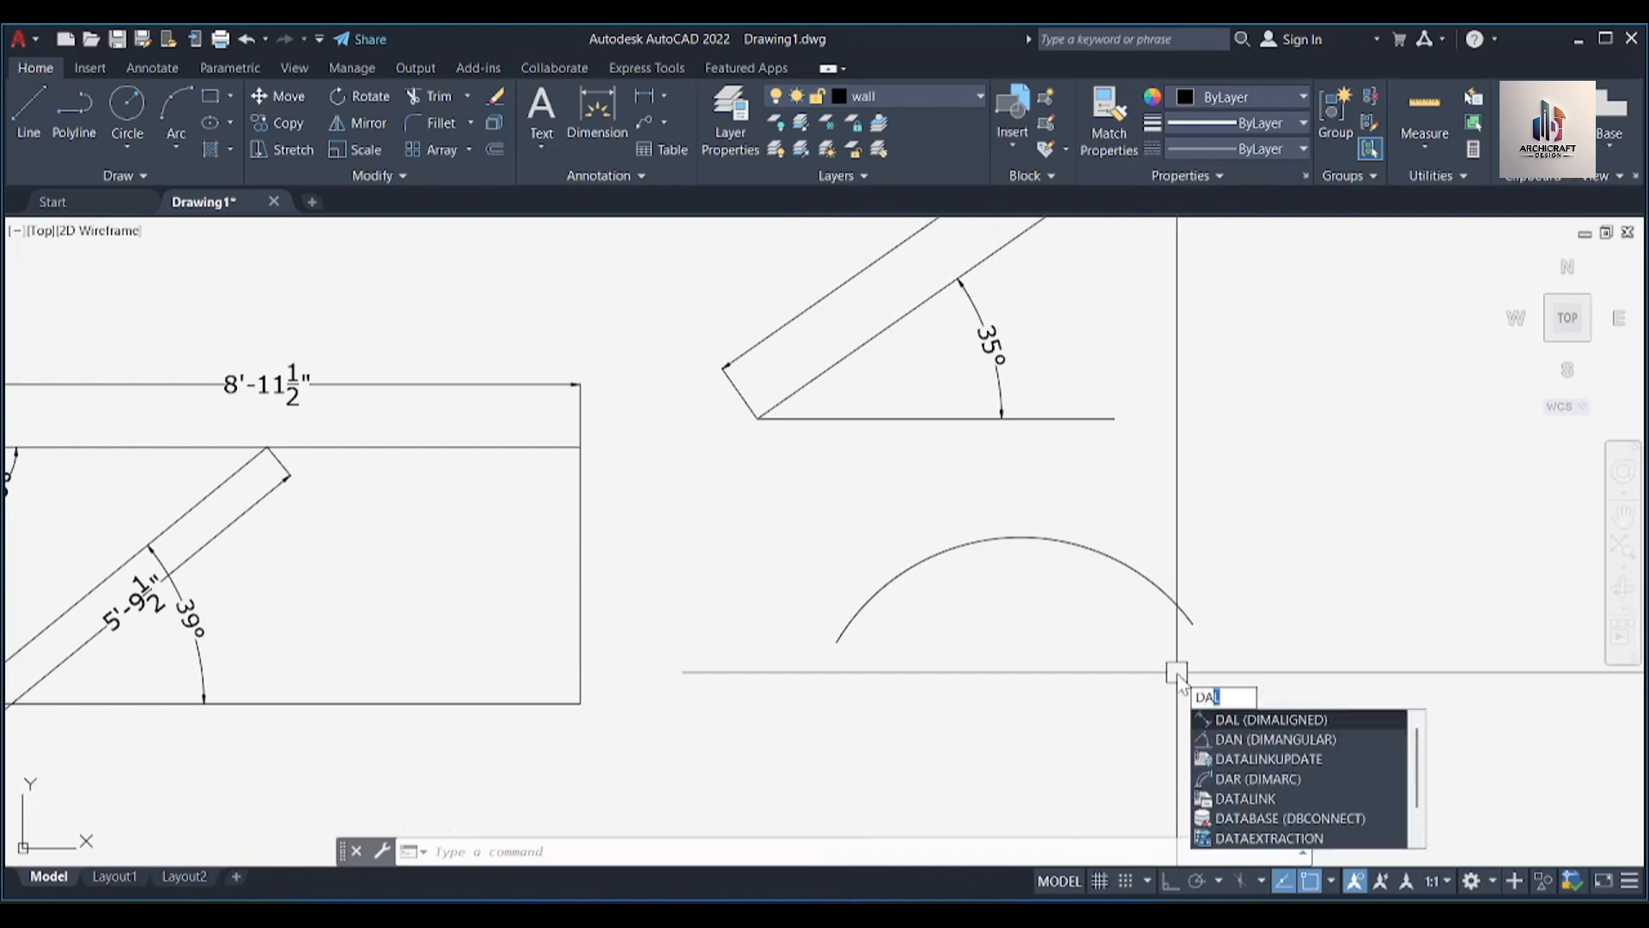
key(Return)
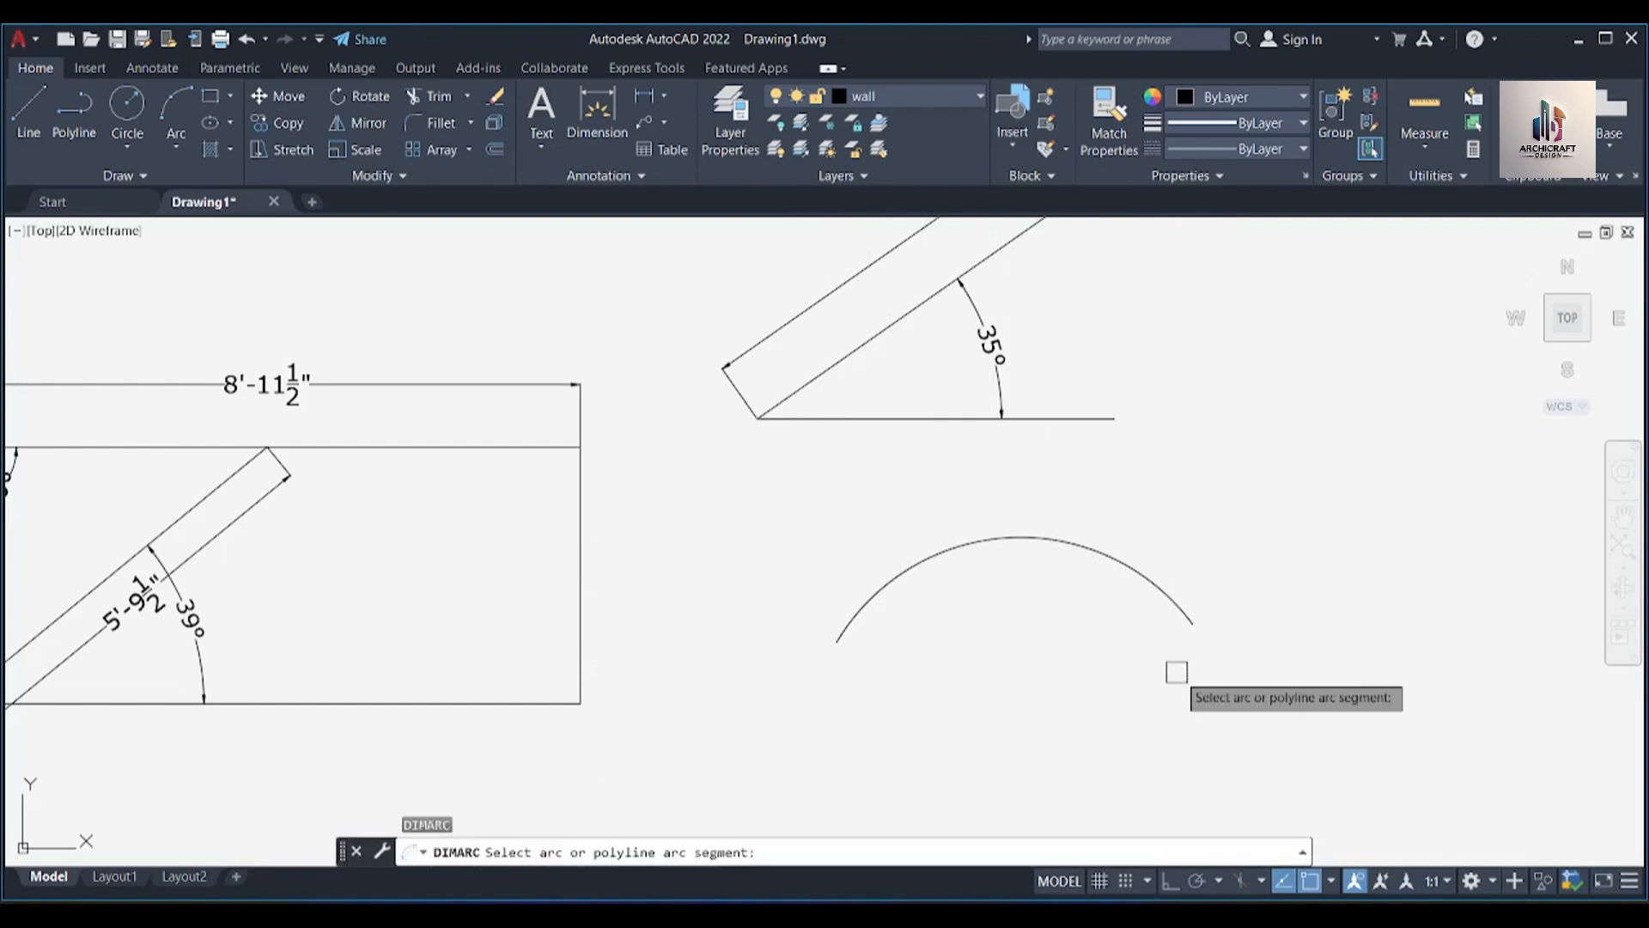
click(1141, 580)
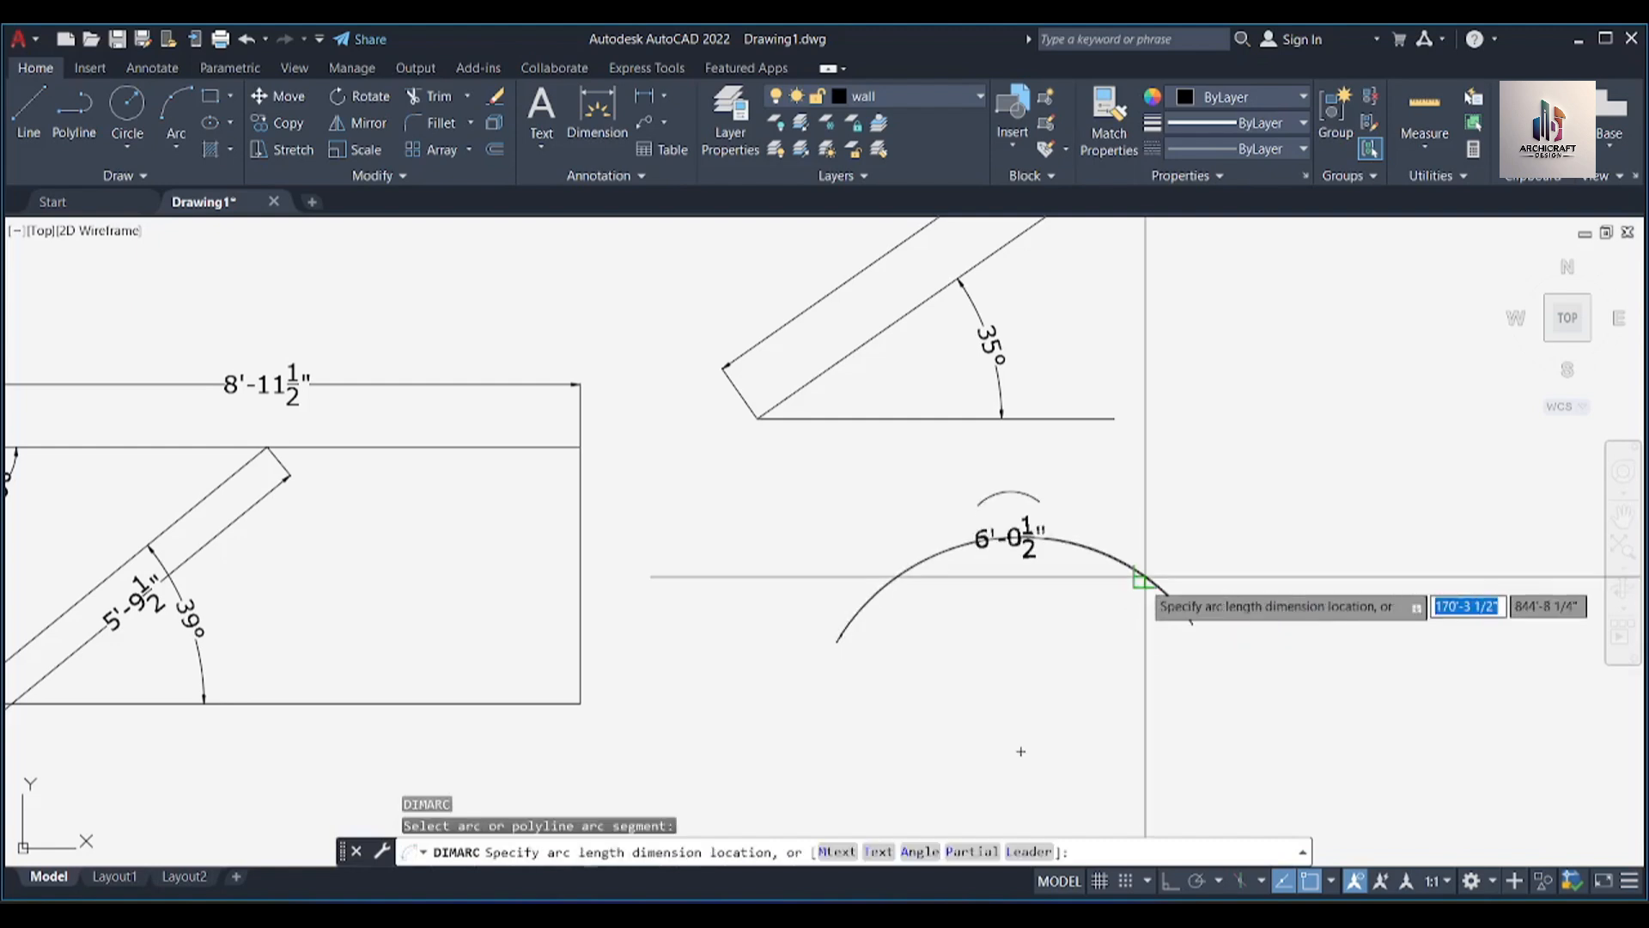
click(1142, 539)
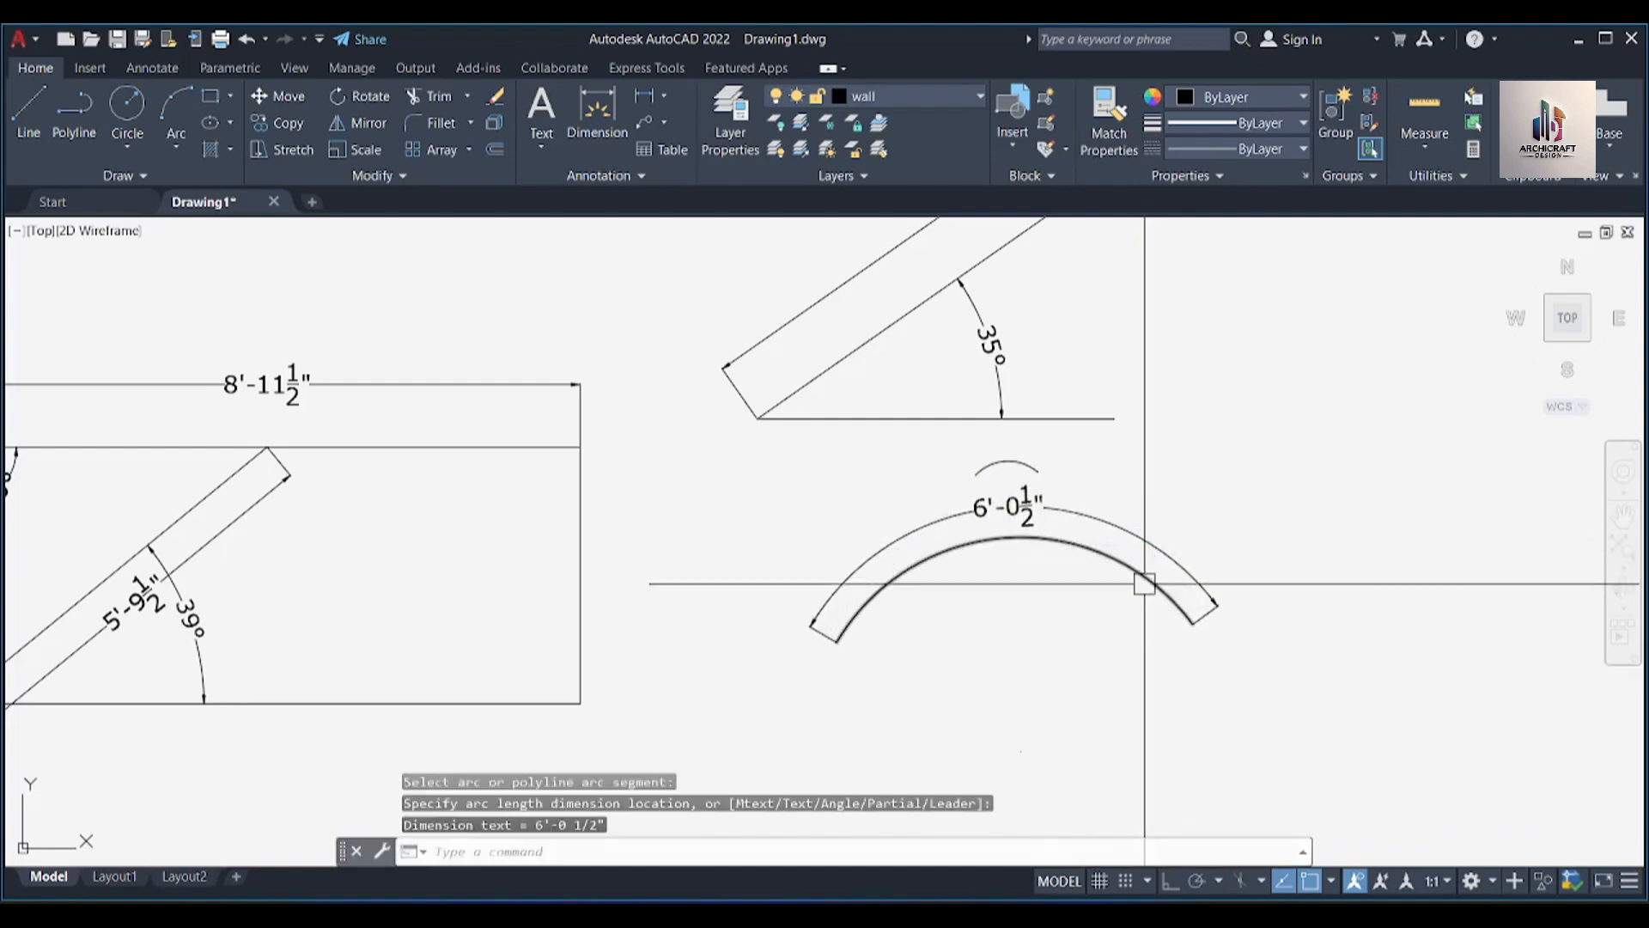
Add a second arc length dimension on the inner side of the arc and delete it again
key(Return)
click(1135, 584)
click(1084, 652)
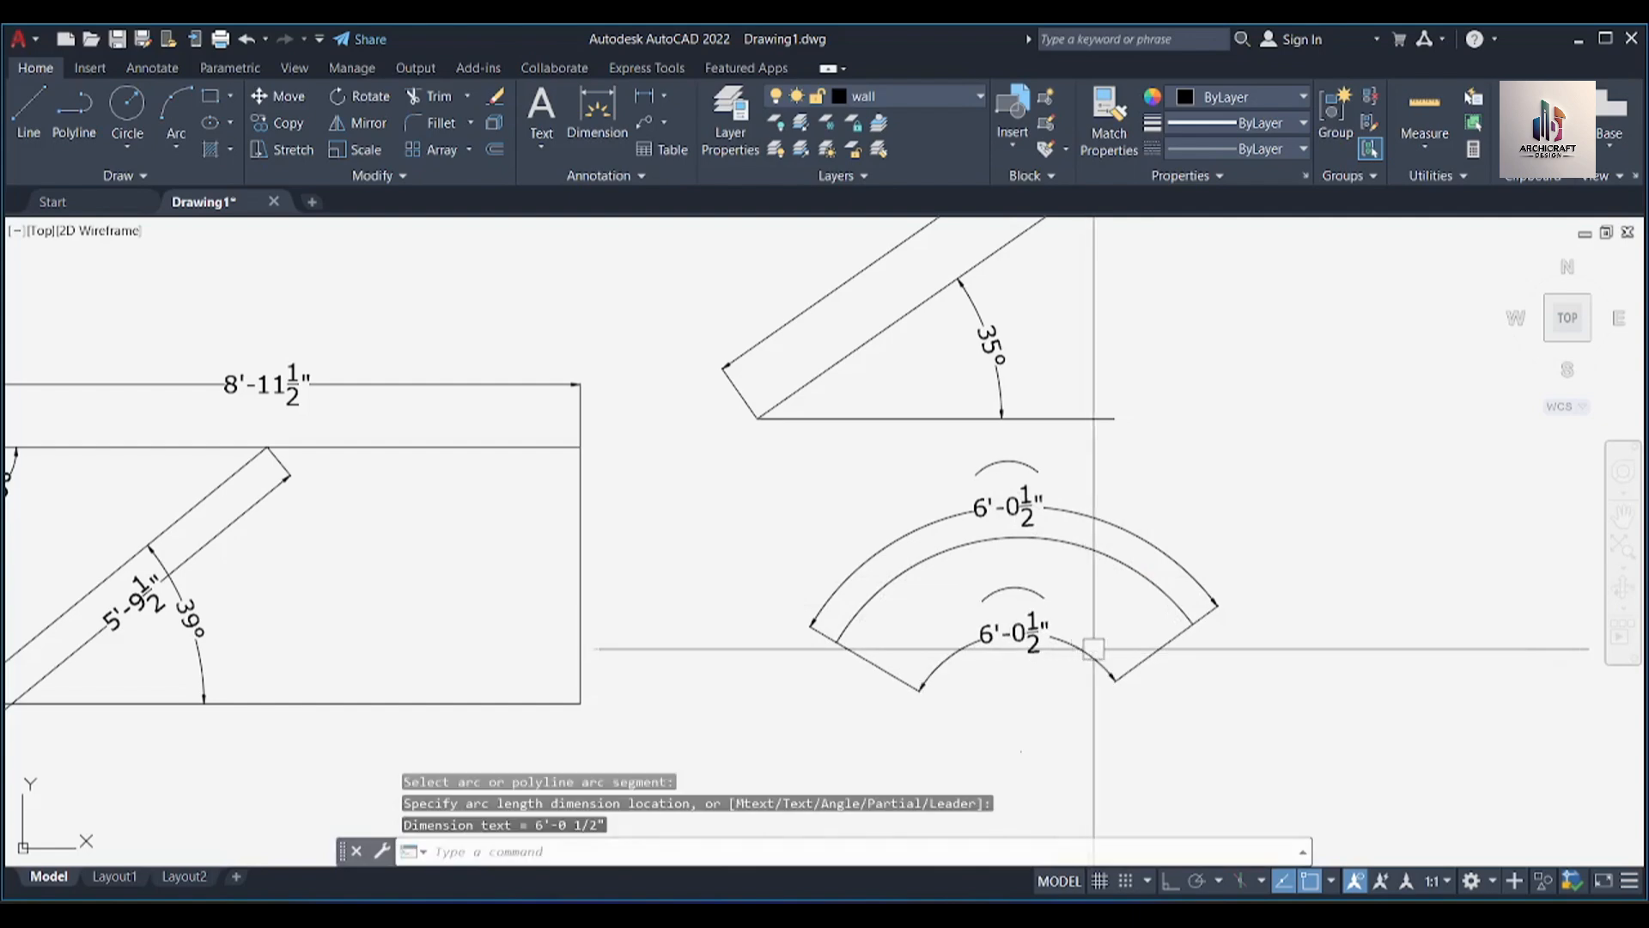
scroll(1065, 637, up, 4)
scroll(962, 634, down, 3)
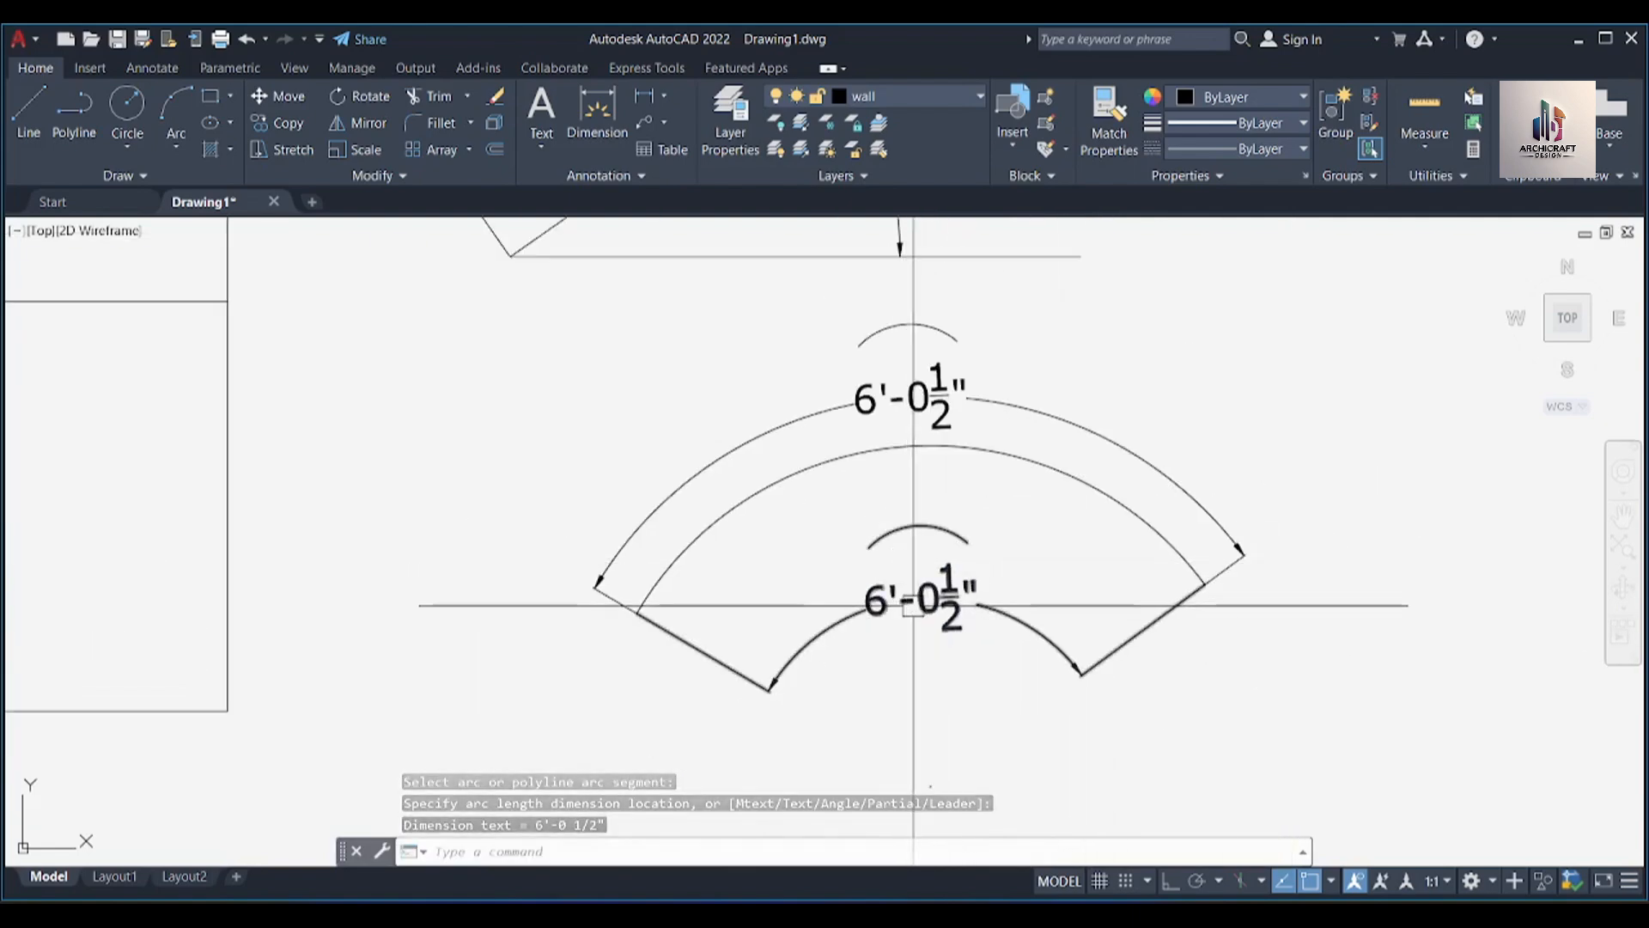
click(969, 602)
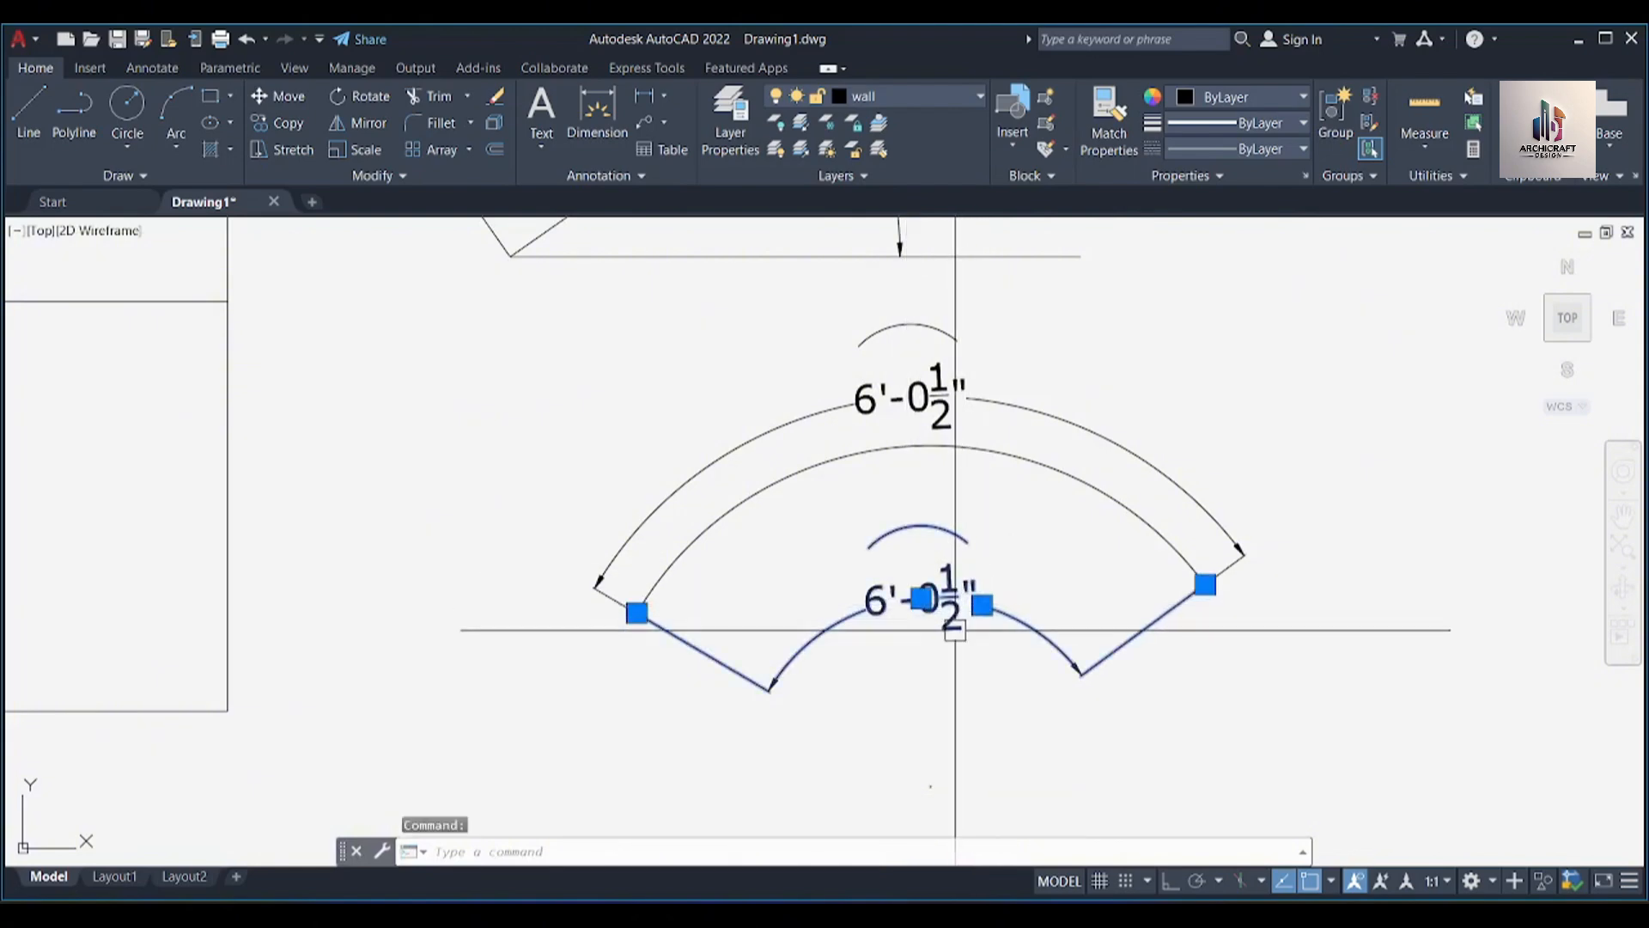
key(Delete)
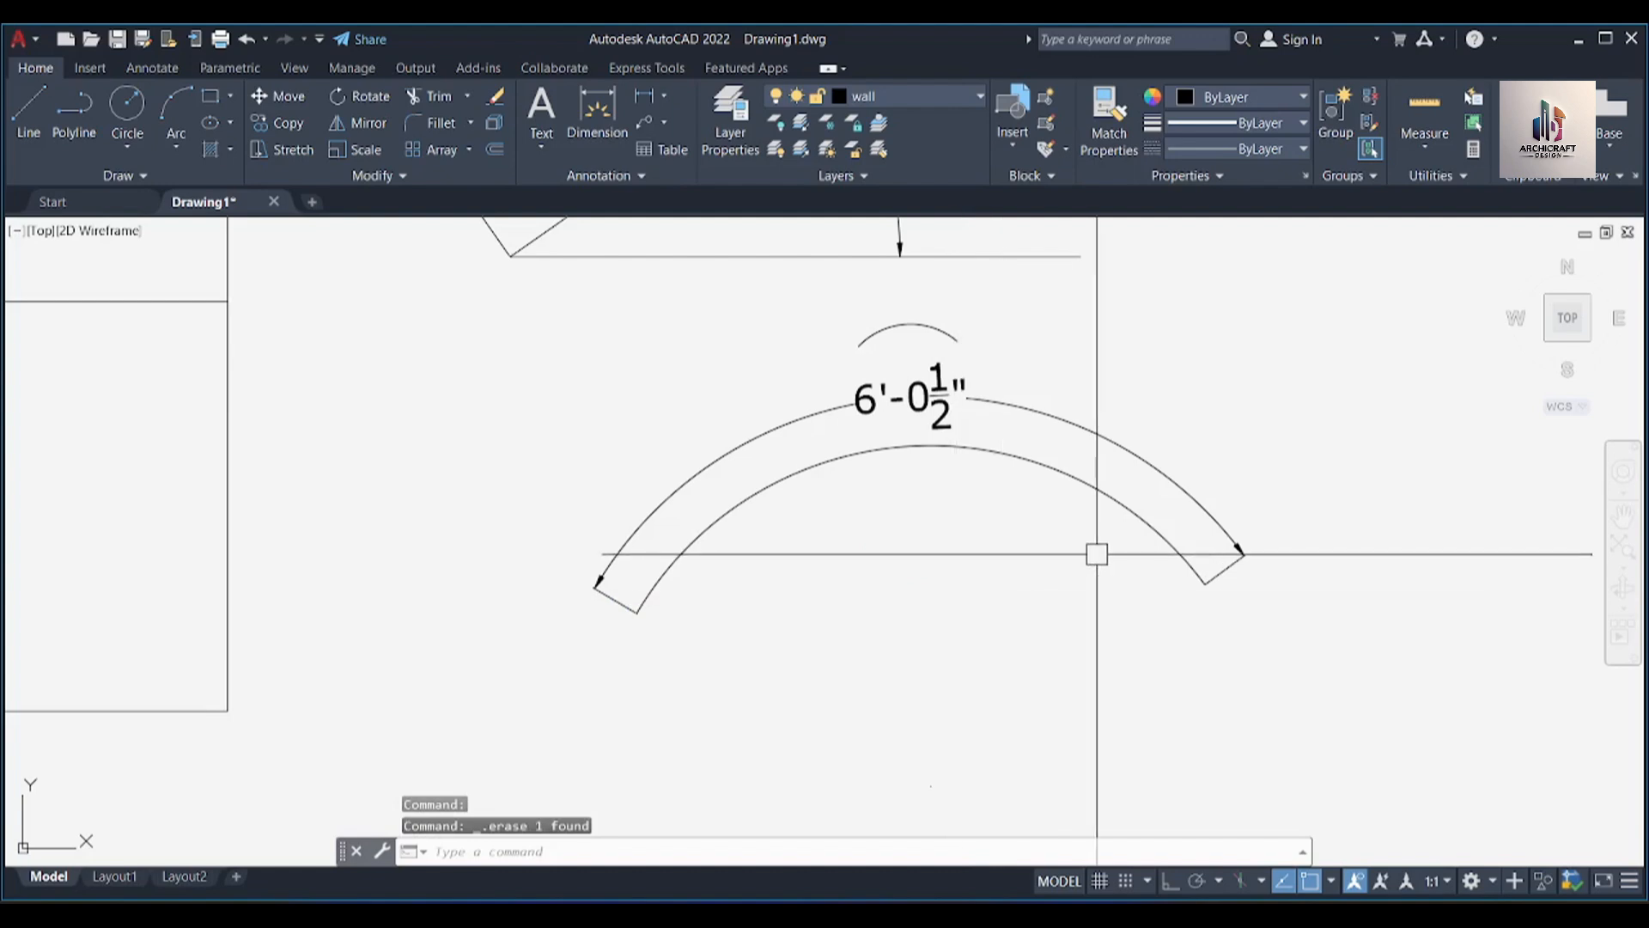
Draw a circle with a radius of 2' centred below the dimensioned arc
click(666, 95)
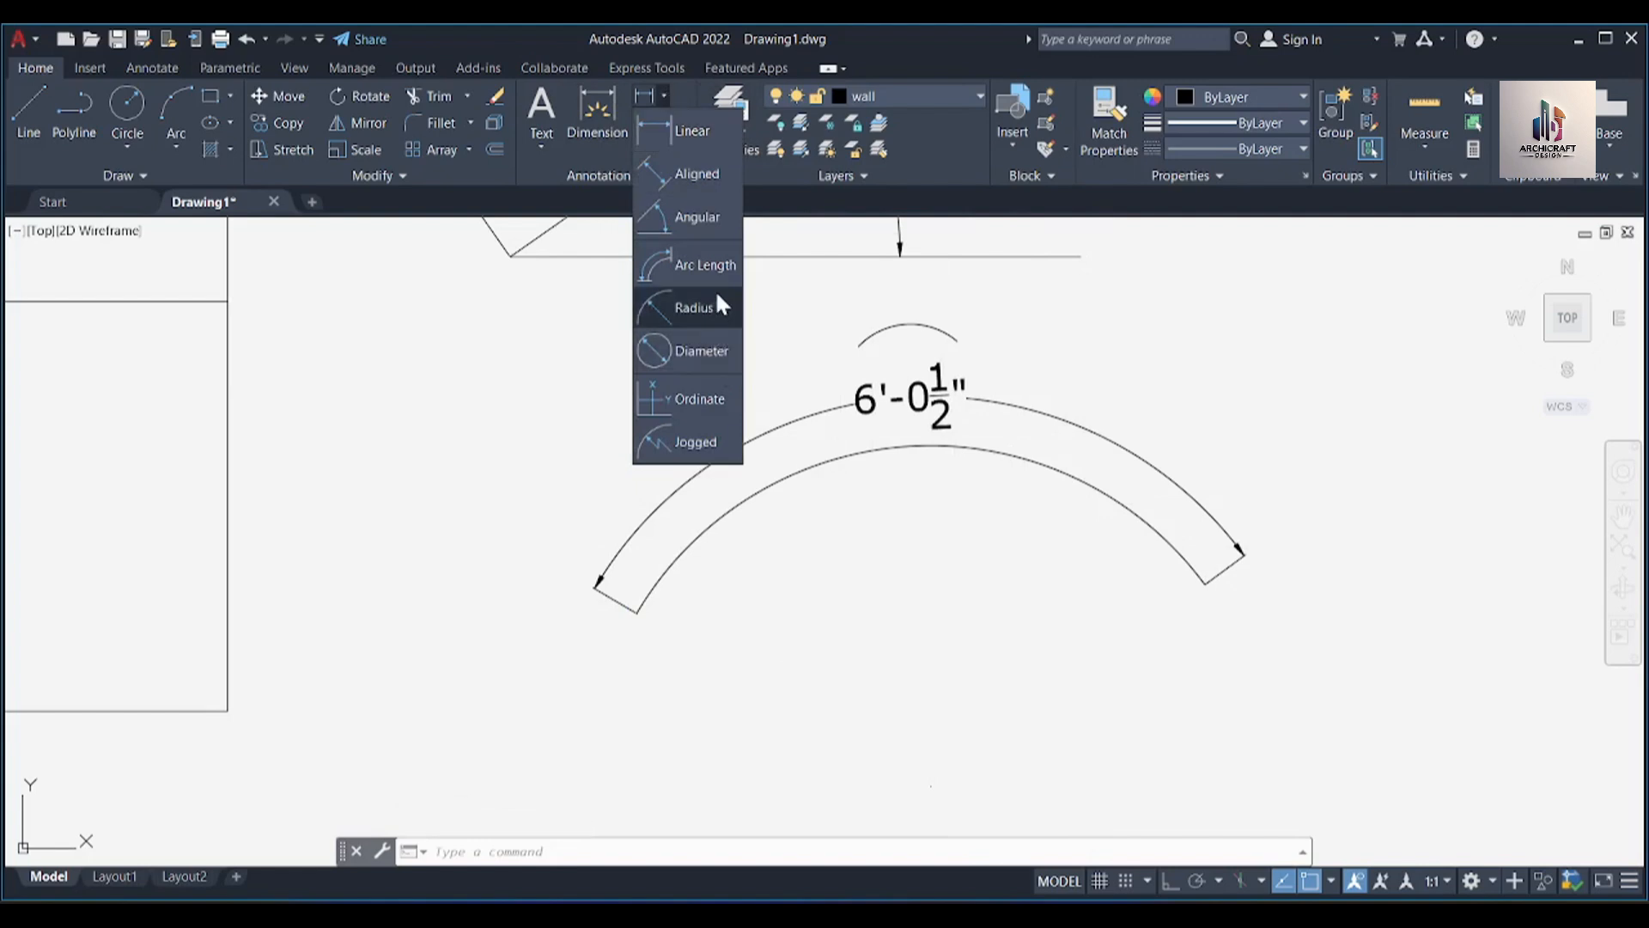
middle_drag(854, 553, 799, 502)
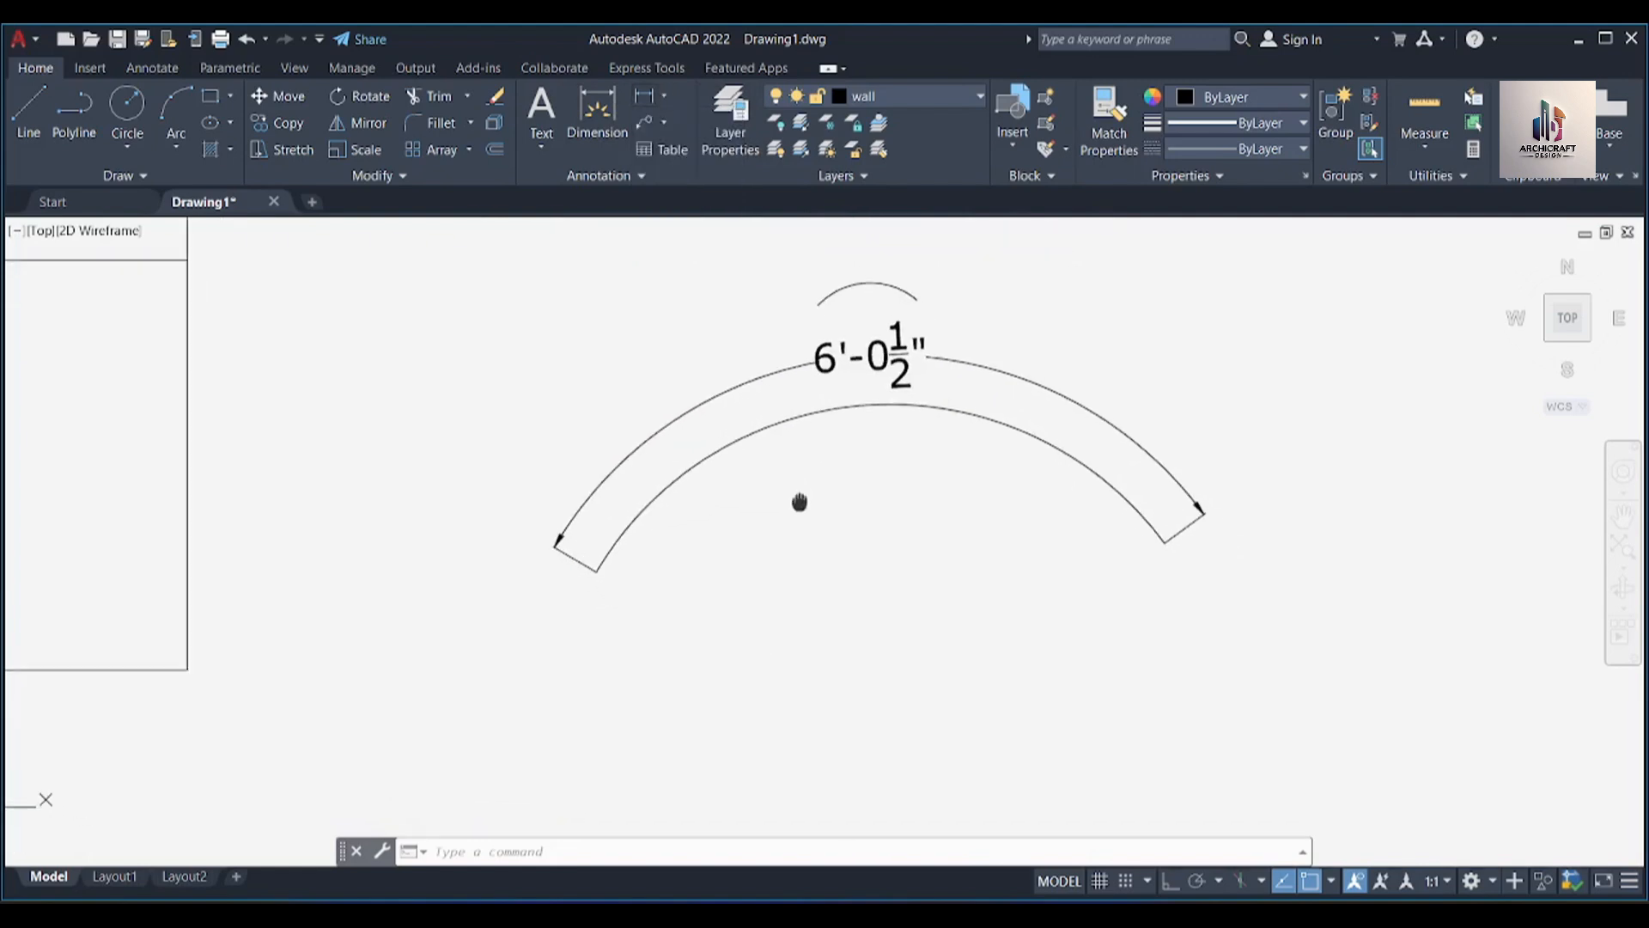
scroll(799, 502, down, 2)
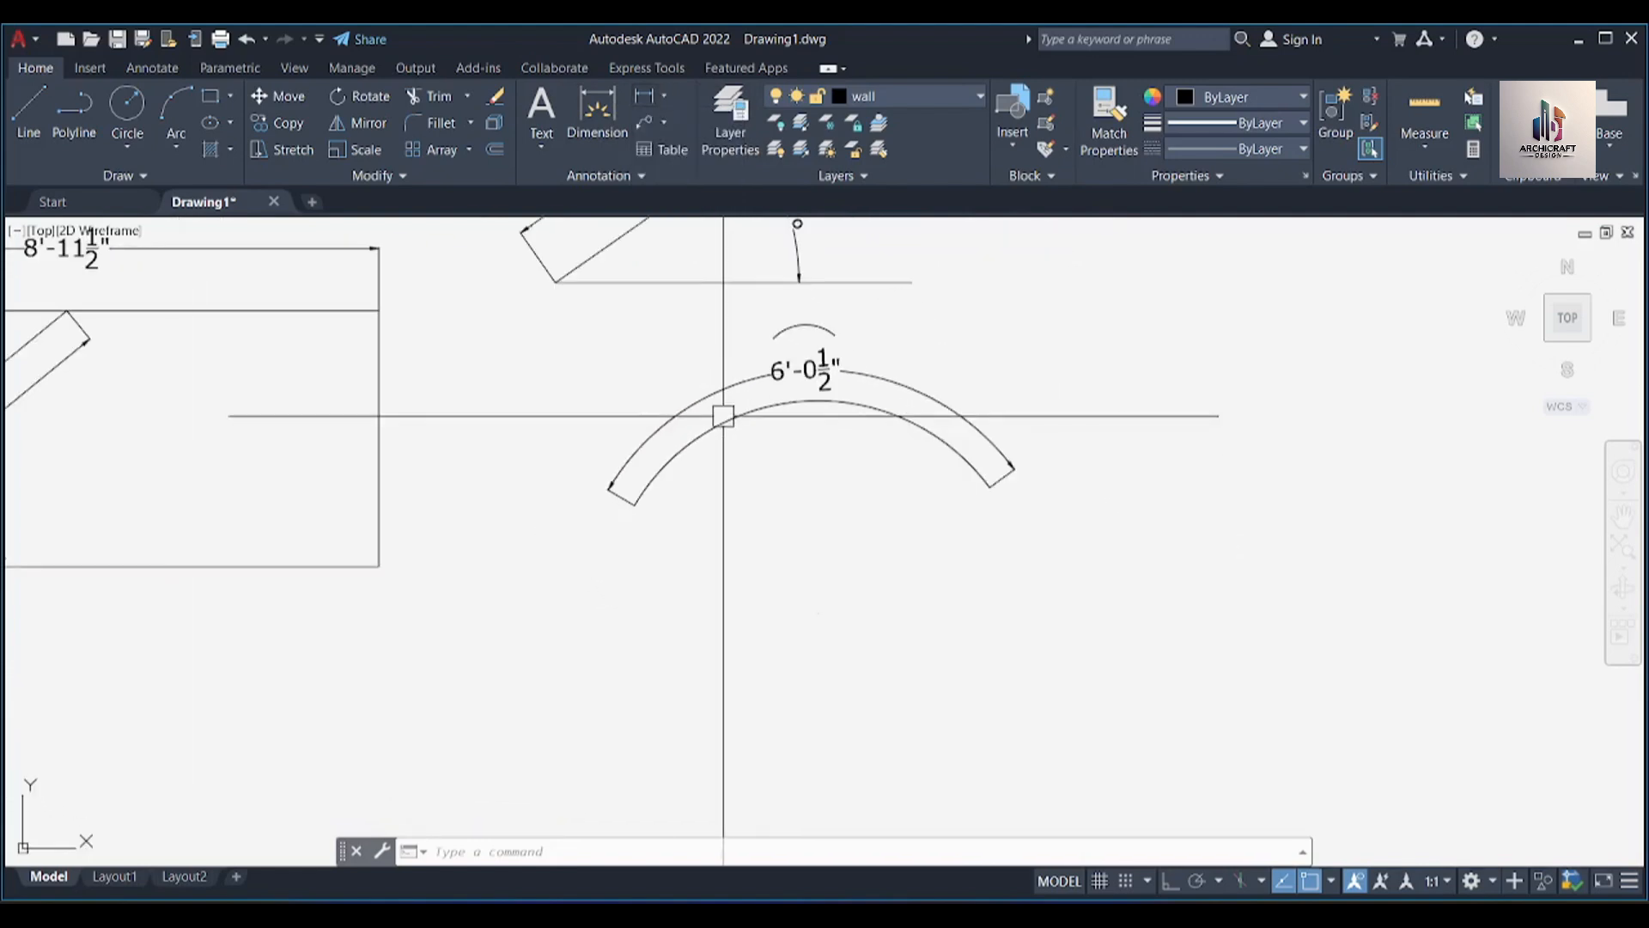
text(c)
key(Return)
click(791, 641)
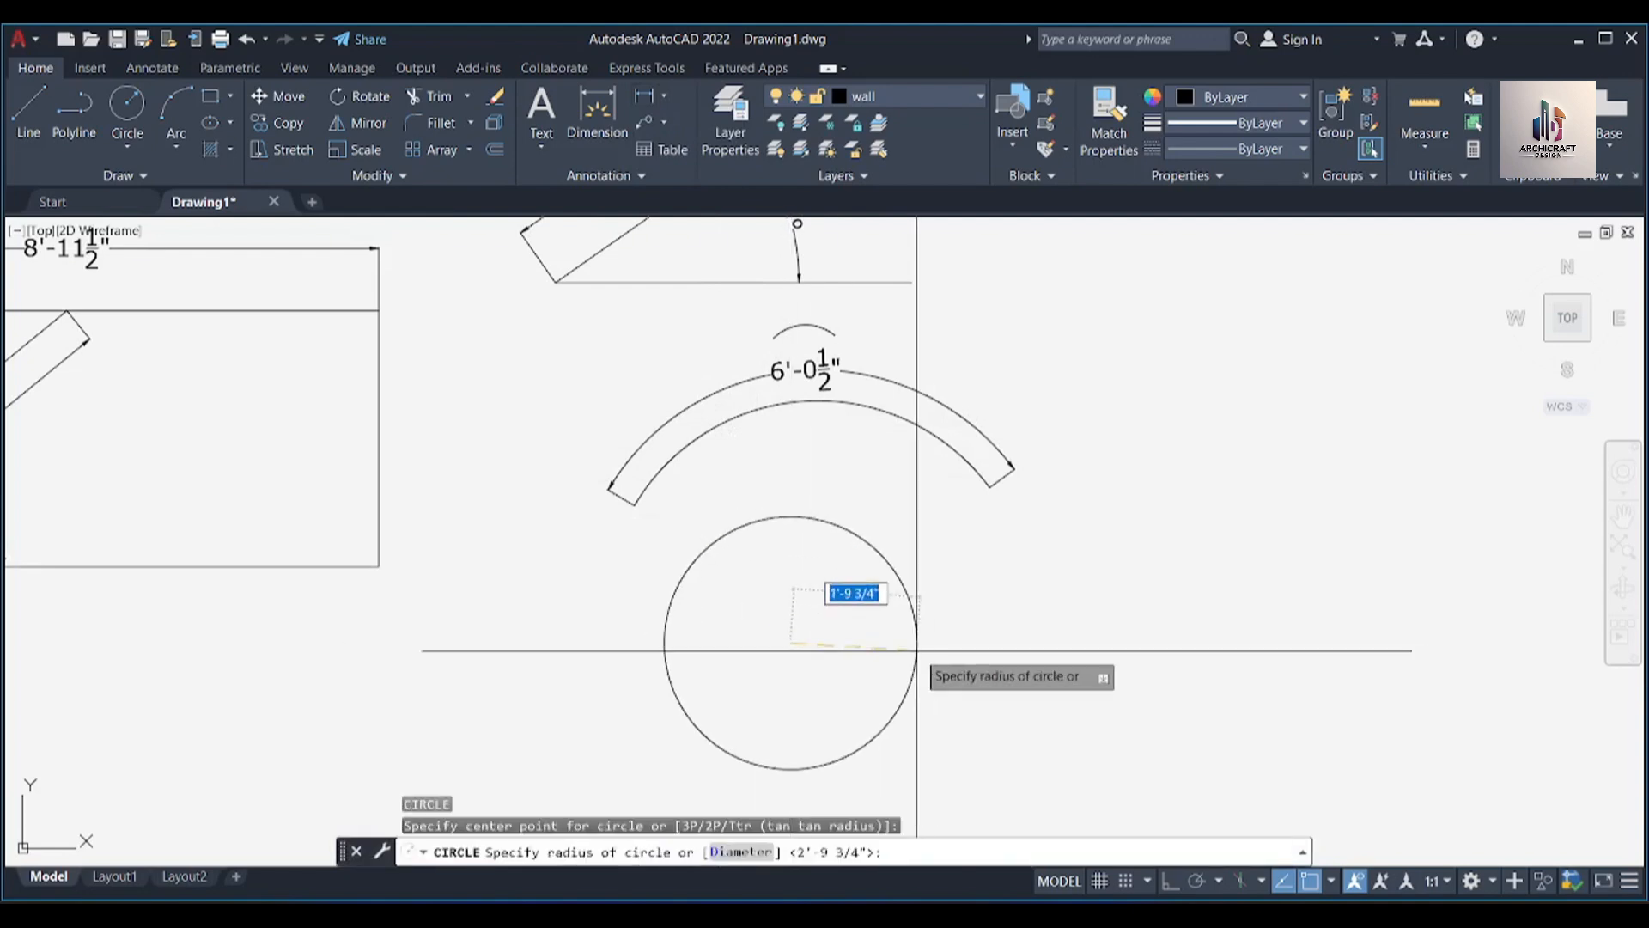
text(2')
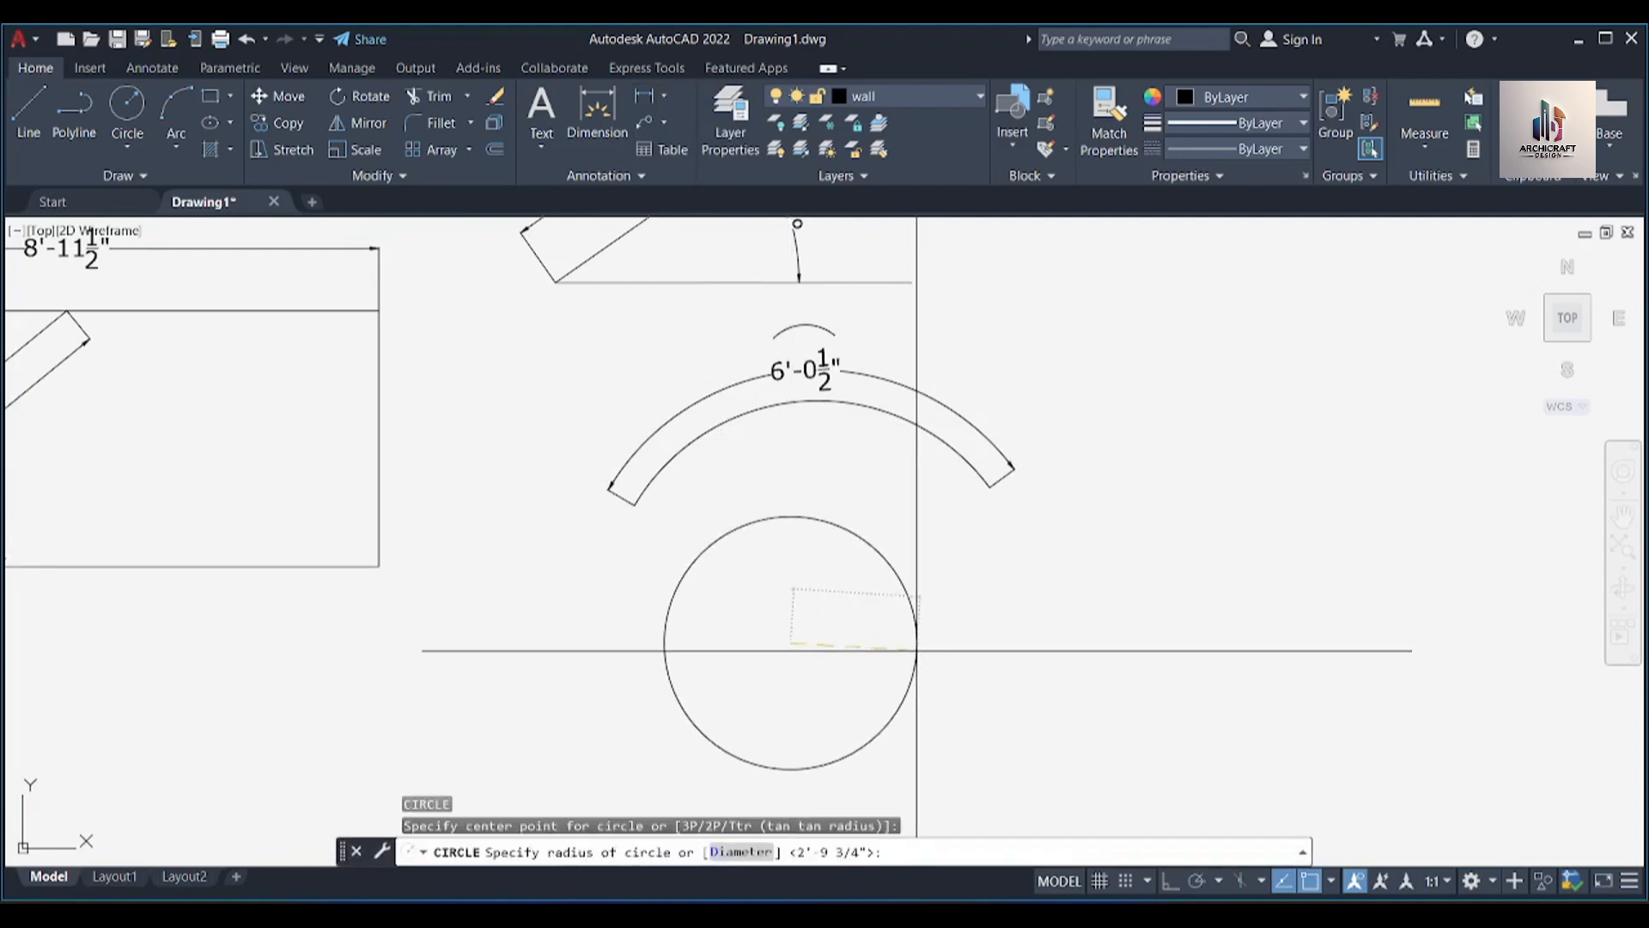
key(Return)
Add a radius dimension to the circle, placing its text just outside the circle's right side
middle_drag(909, 666, 830, 589)
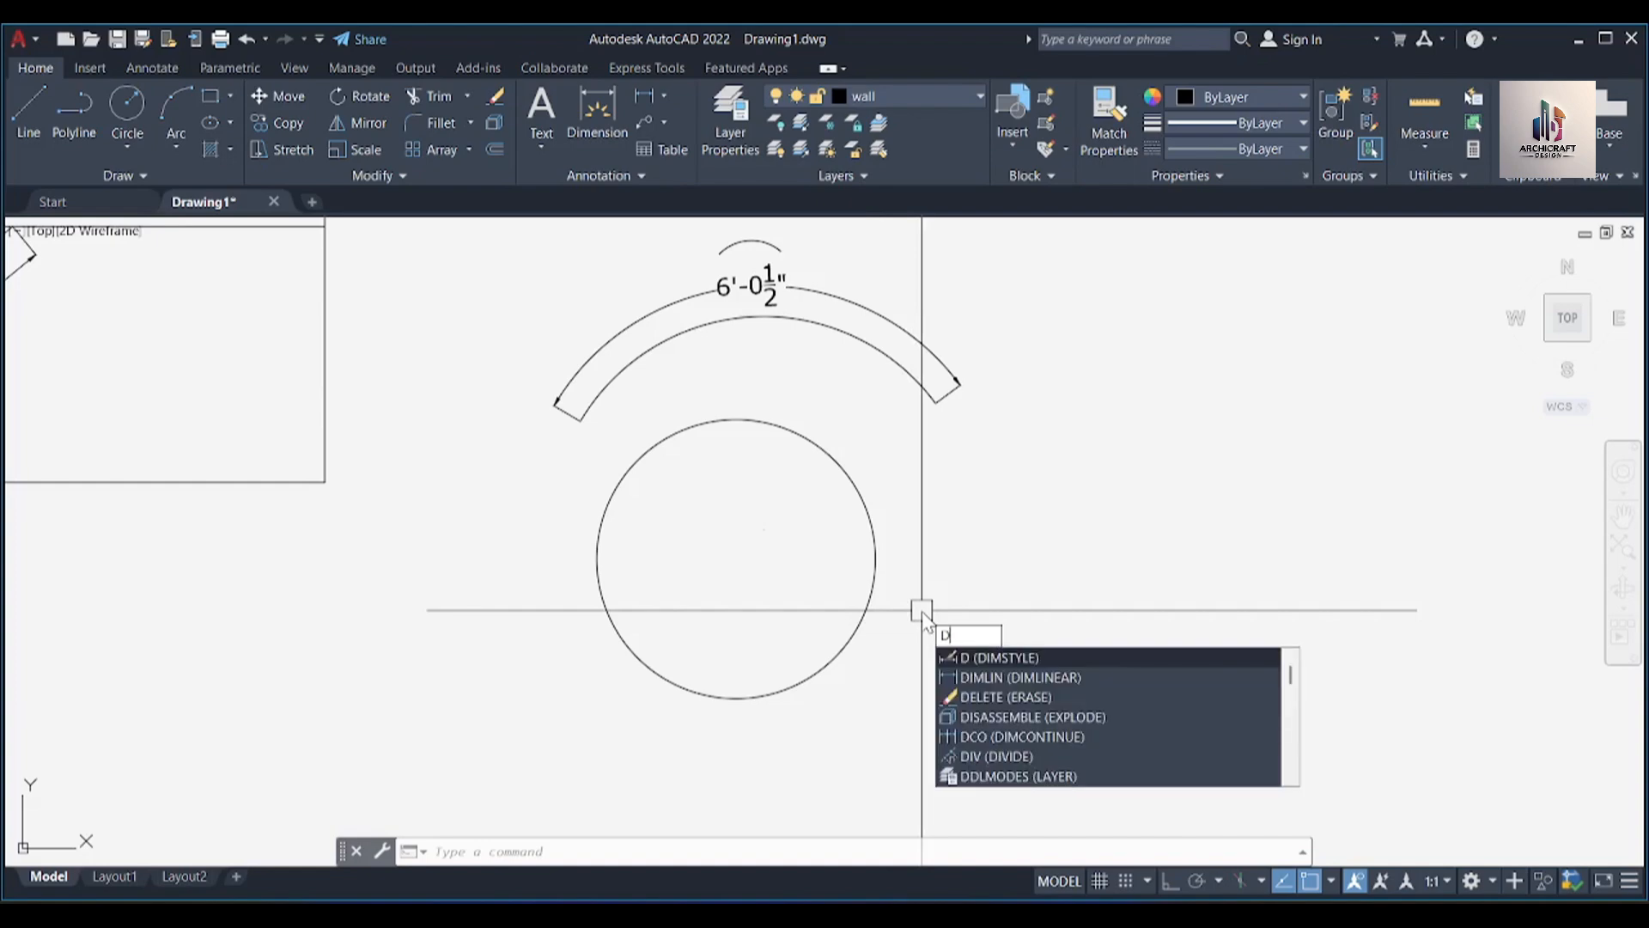
text(RA)
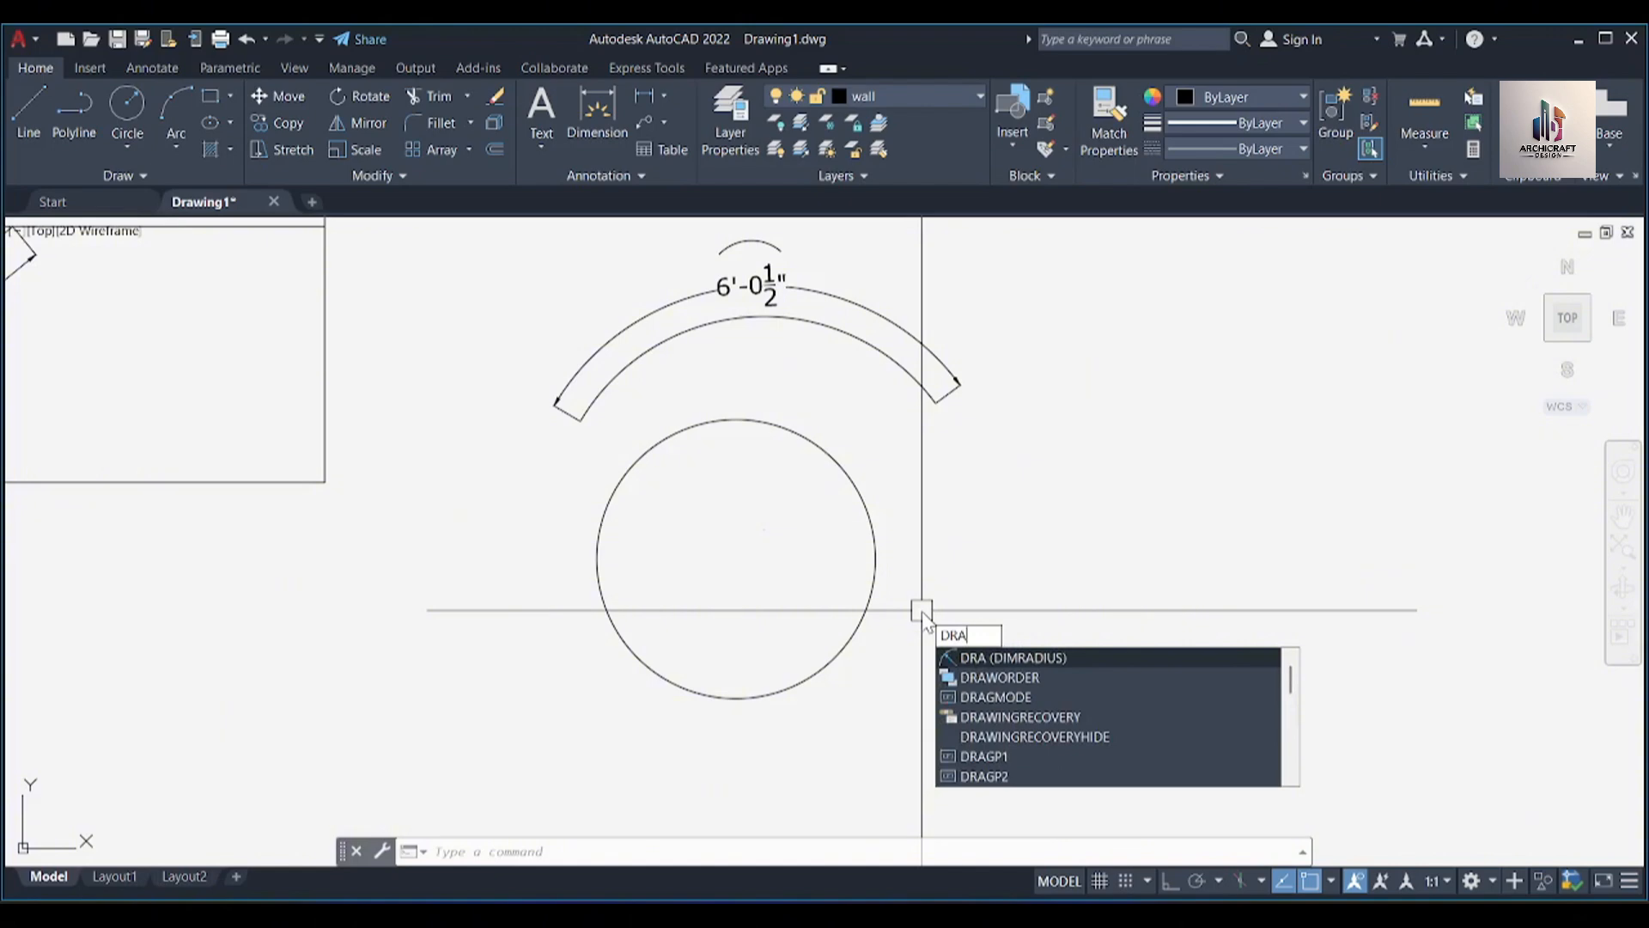
key(Return)
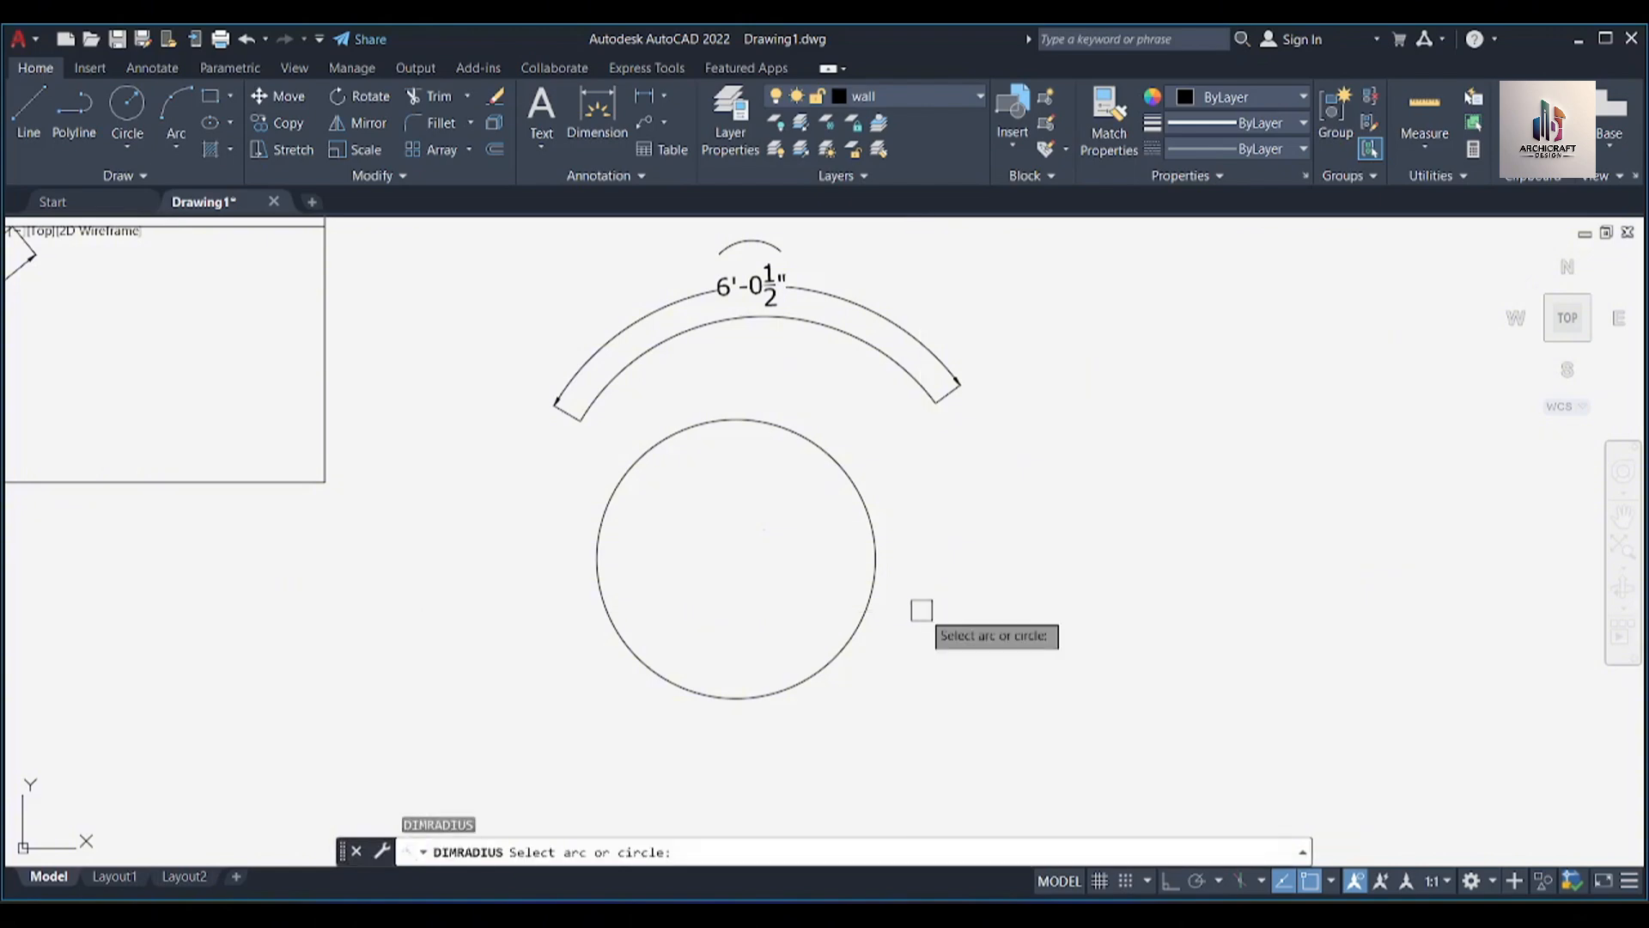
click(876, 559)
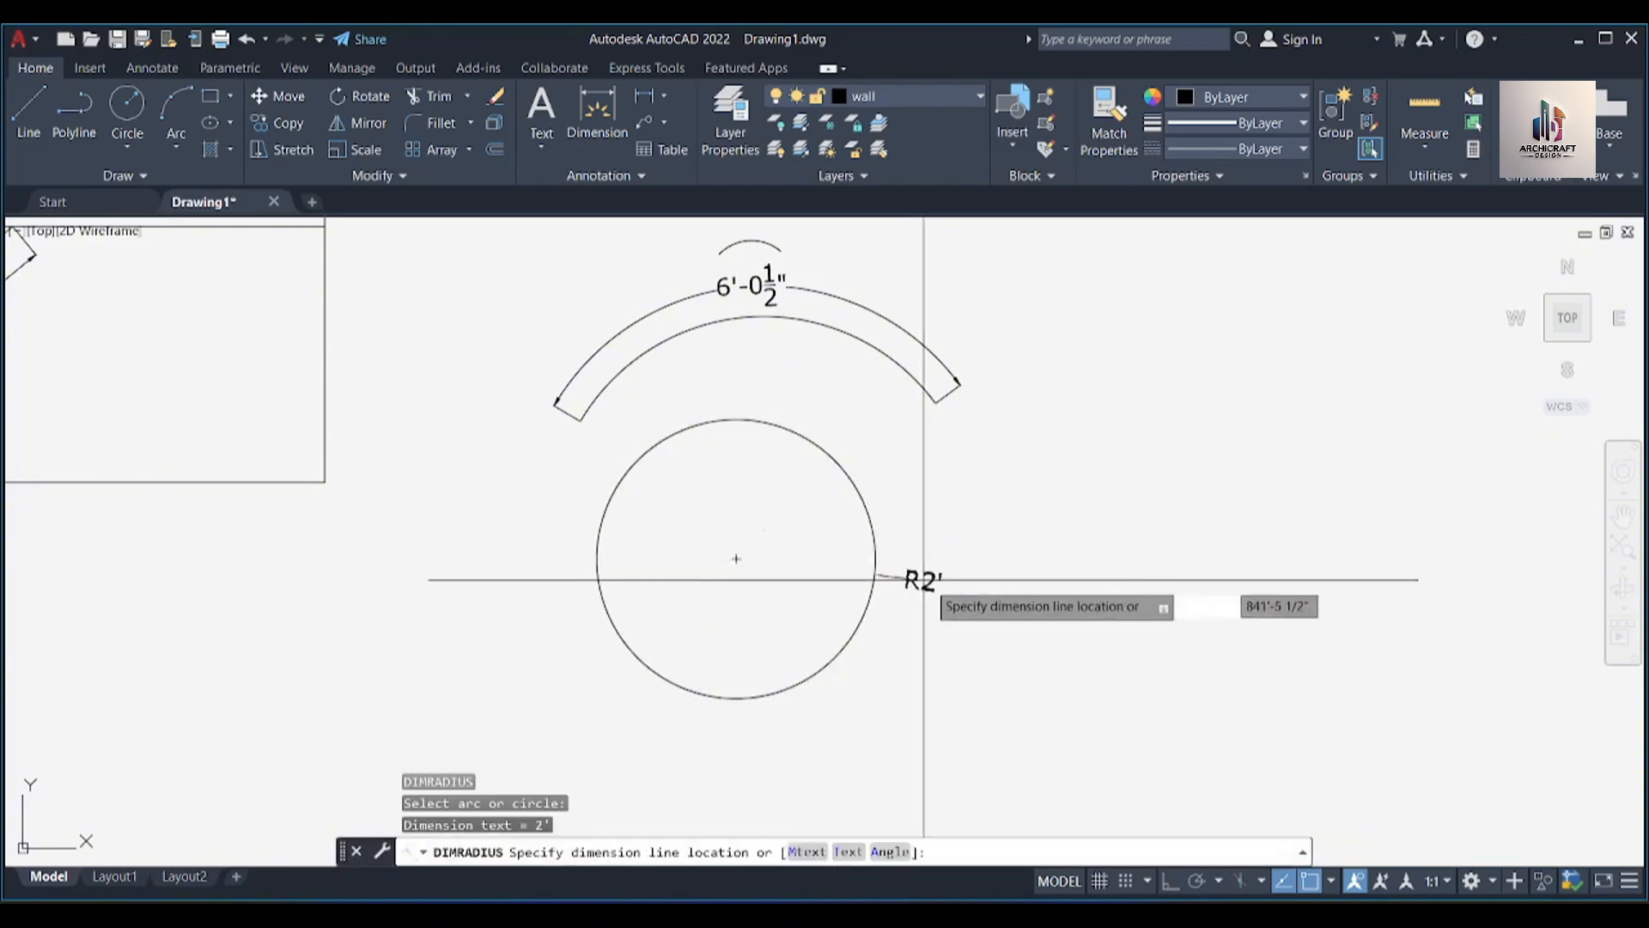
click(948, 572)
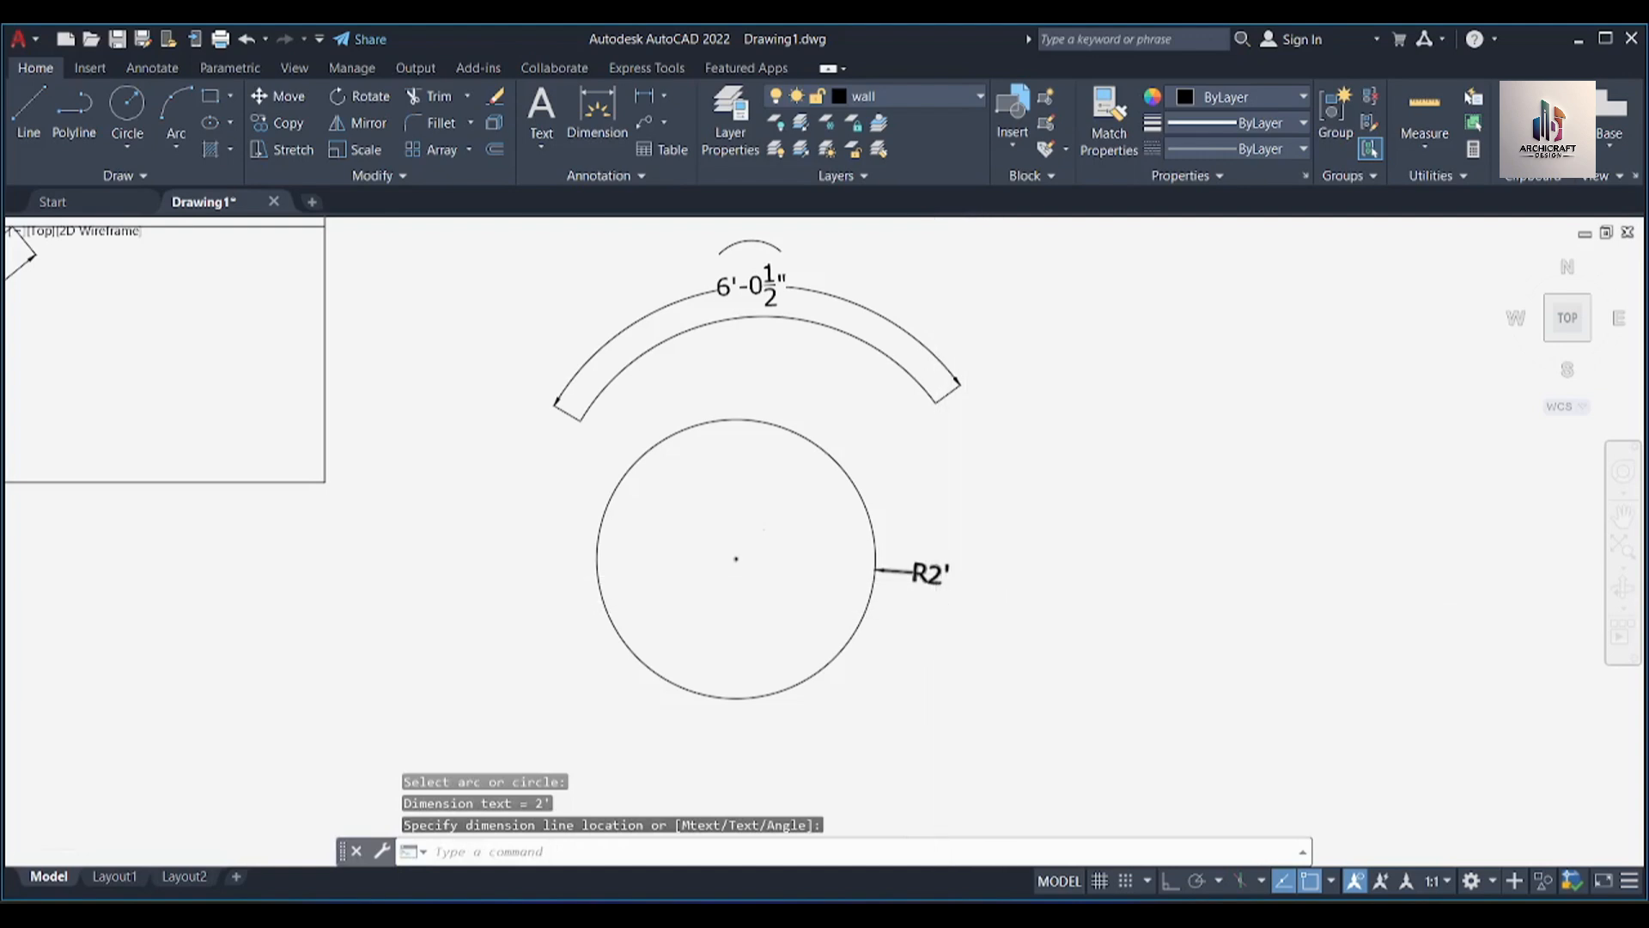
Add a diameter dimension to the circle, placing its text outside the lower-right edge
scroll(926, 554, up, 4)
scroll(926, 555, down, 4)
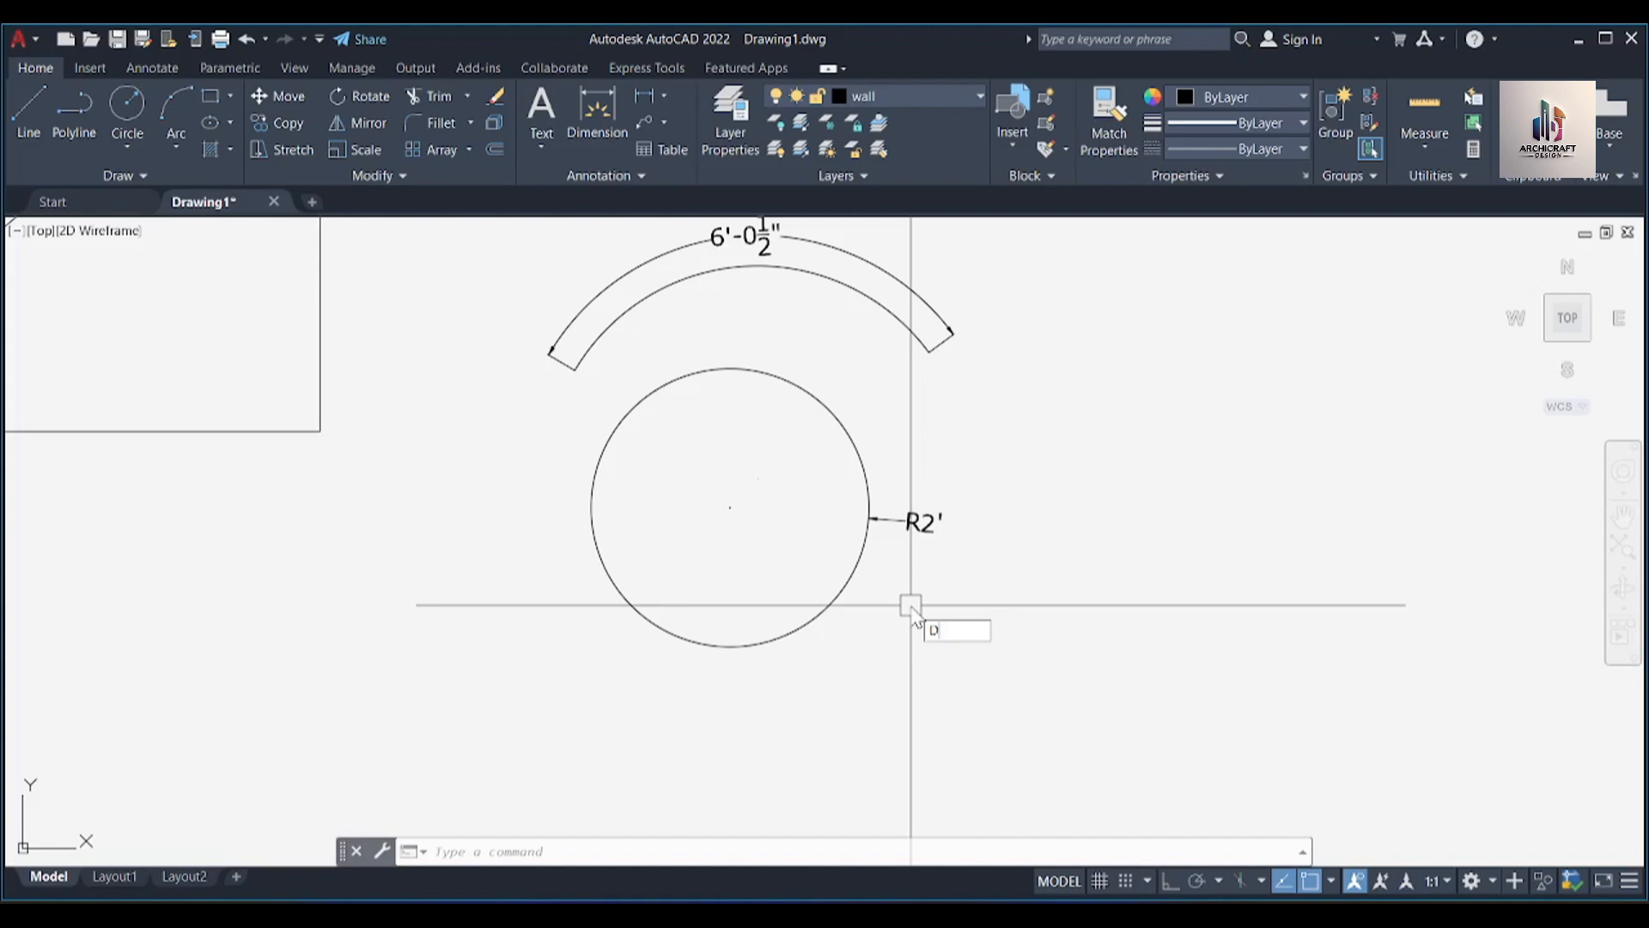
text(DI)
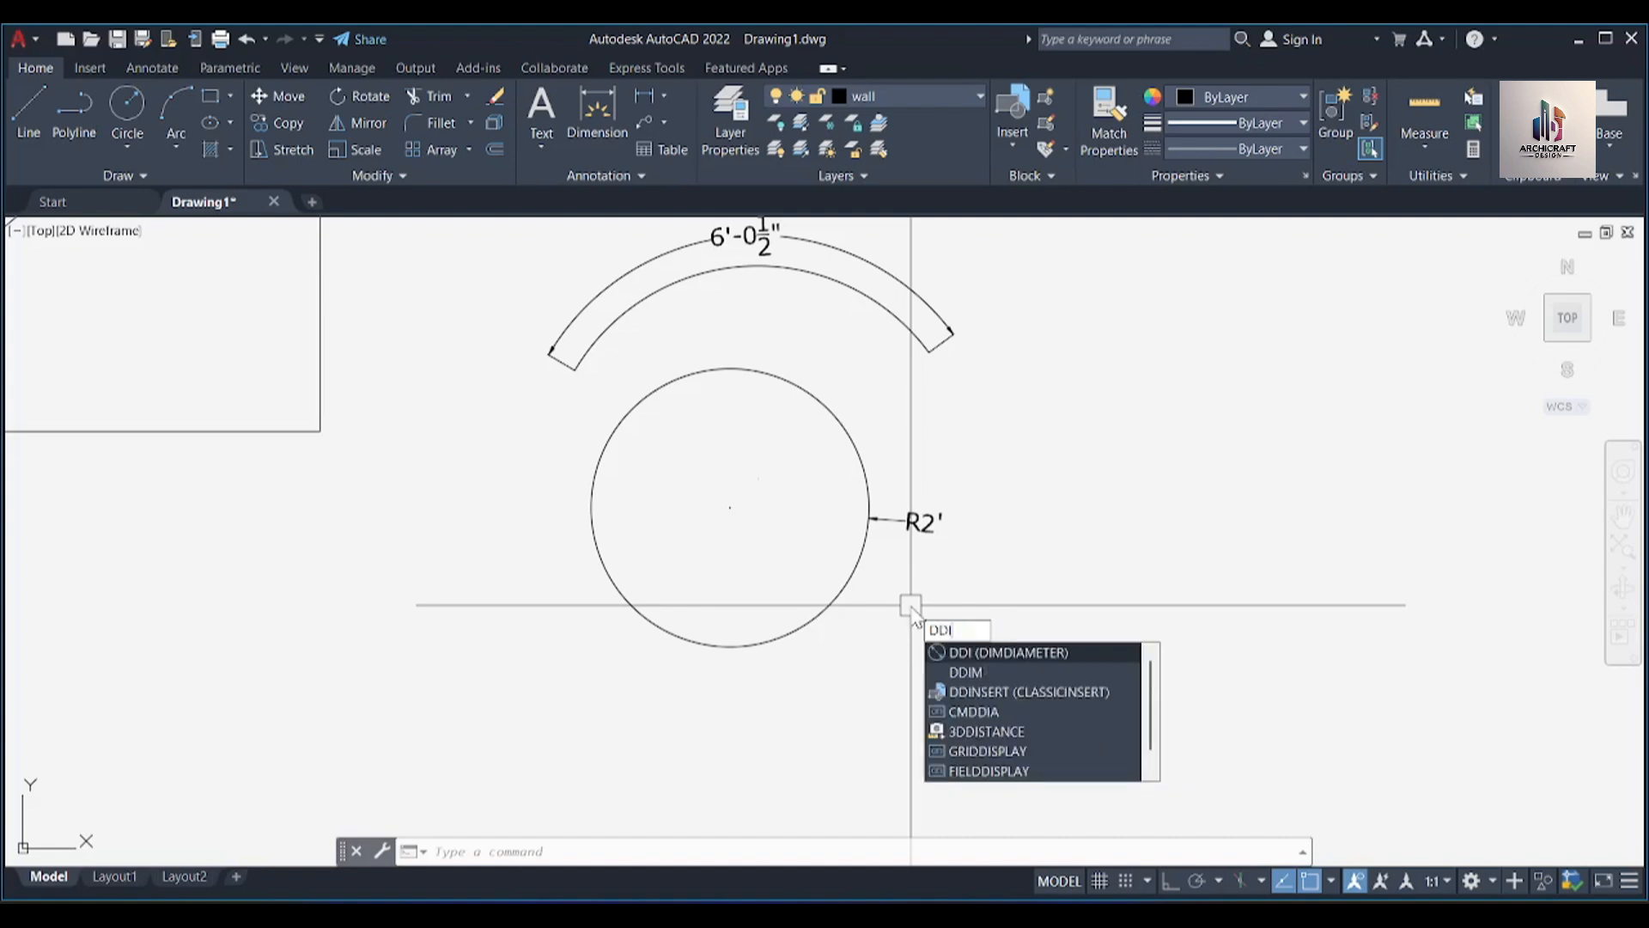
key(Return)
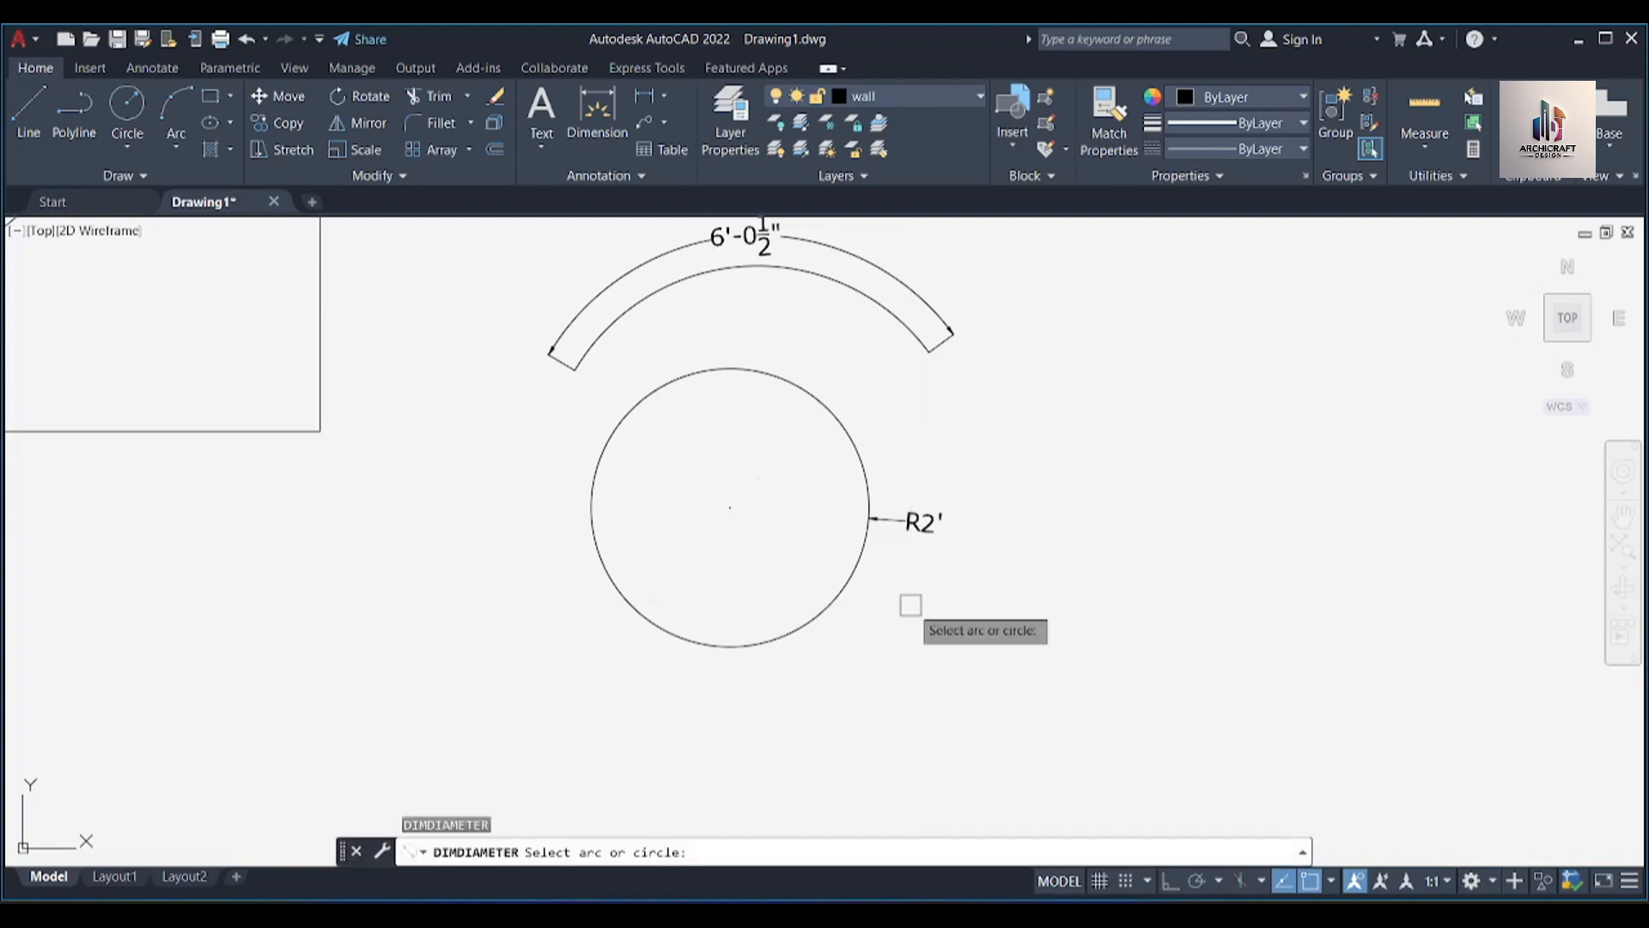
click(834, 612)
scroll(895, 677, up, 2)
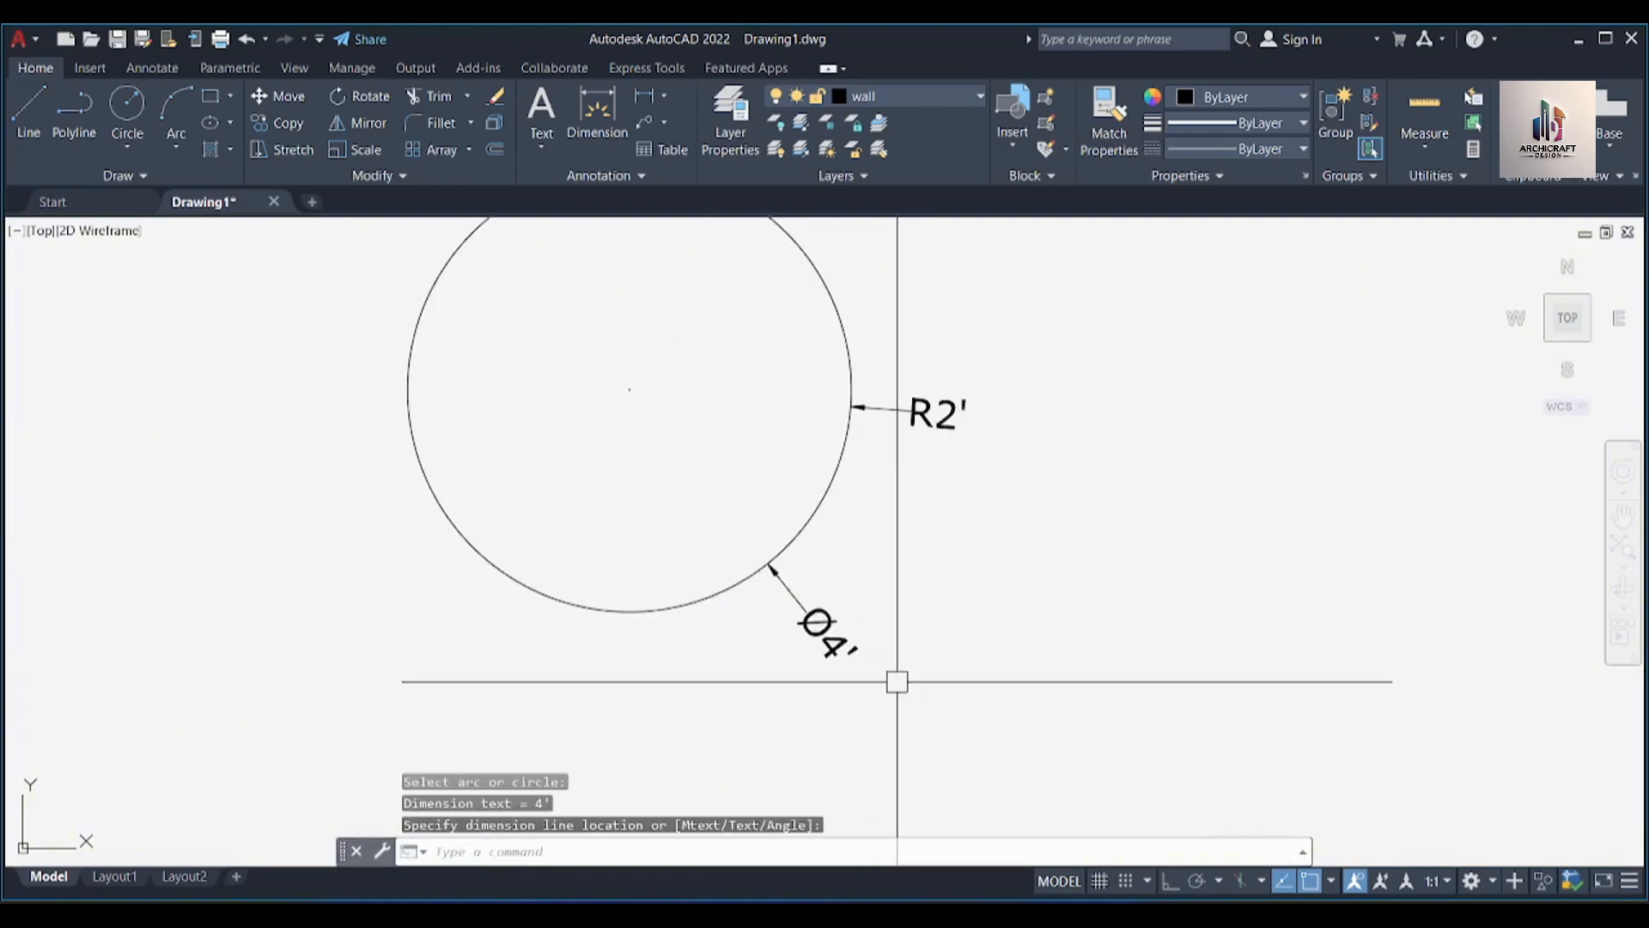
Review the available dimension types and the finished dimensions on the rectangle, angled lines, arc and circle
scroll(870, 634, down, 2)
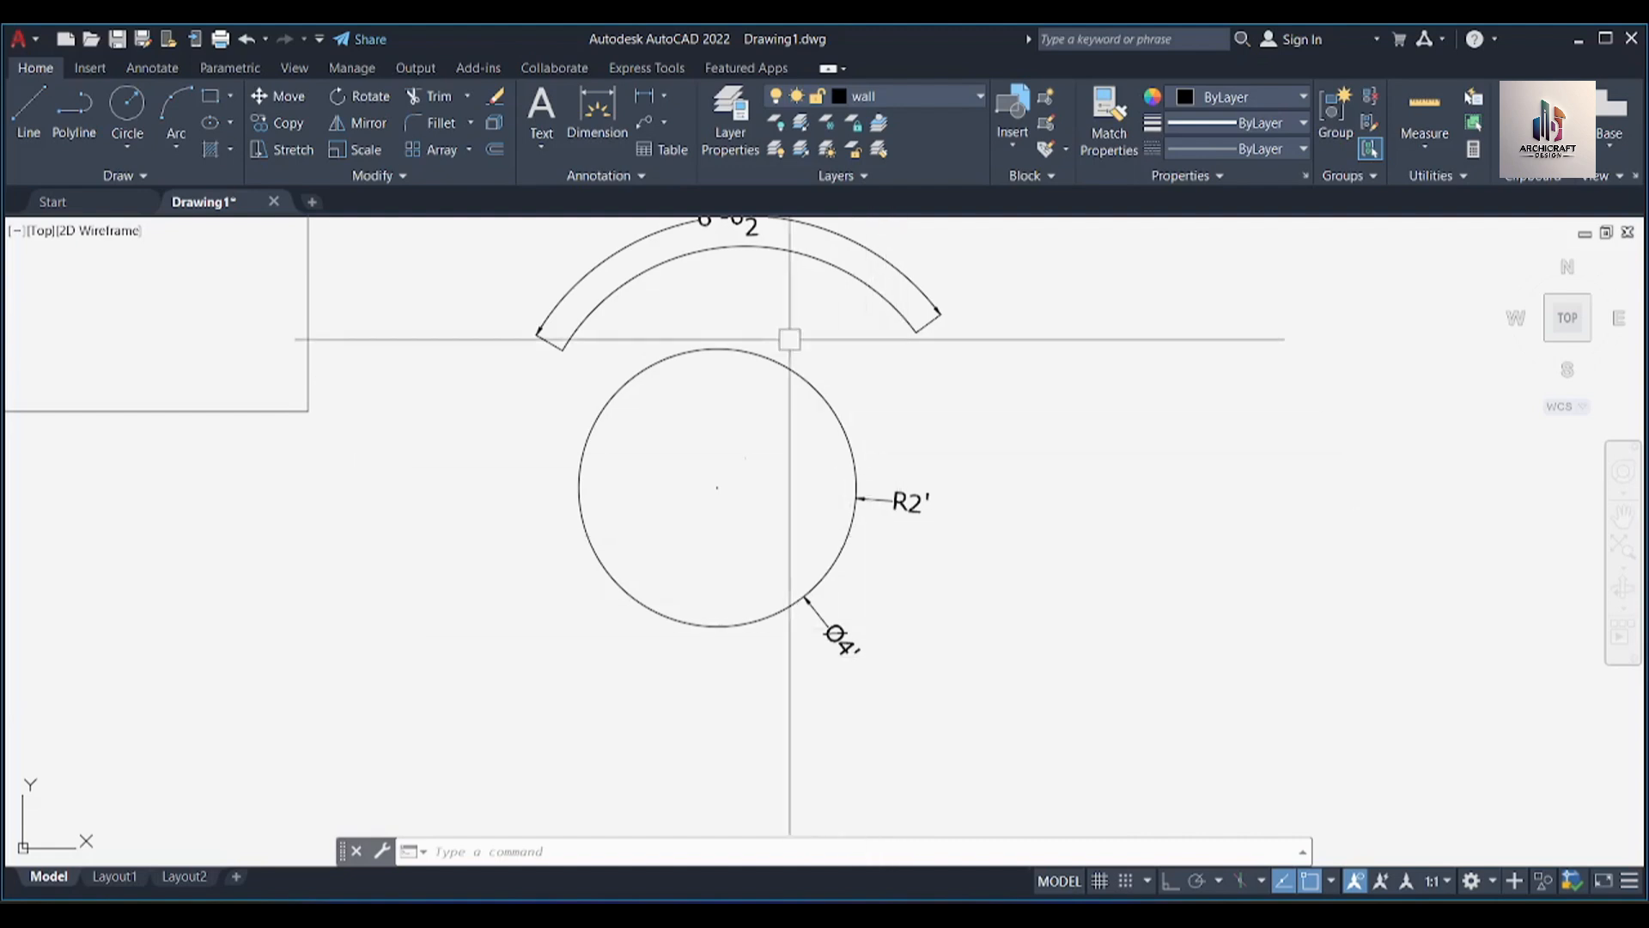
click(664, 95)
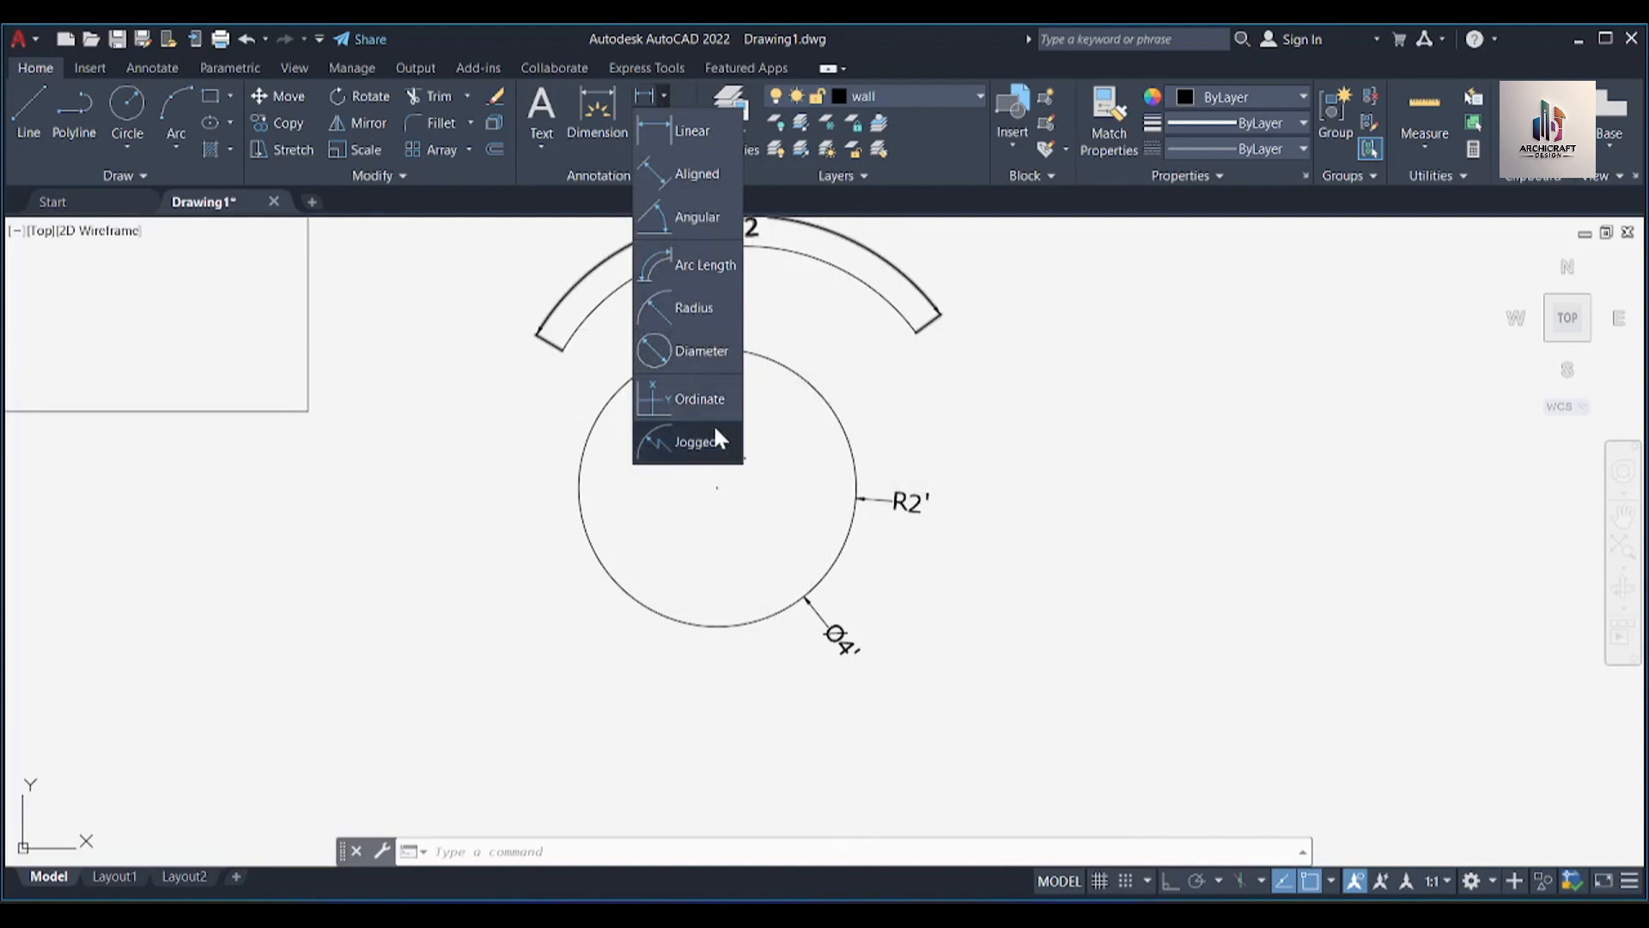
scroll(899, 435, down, 2)
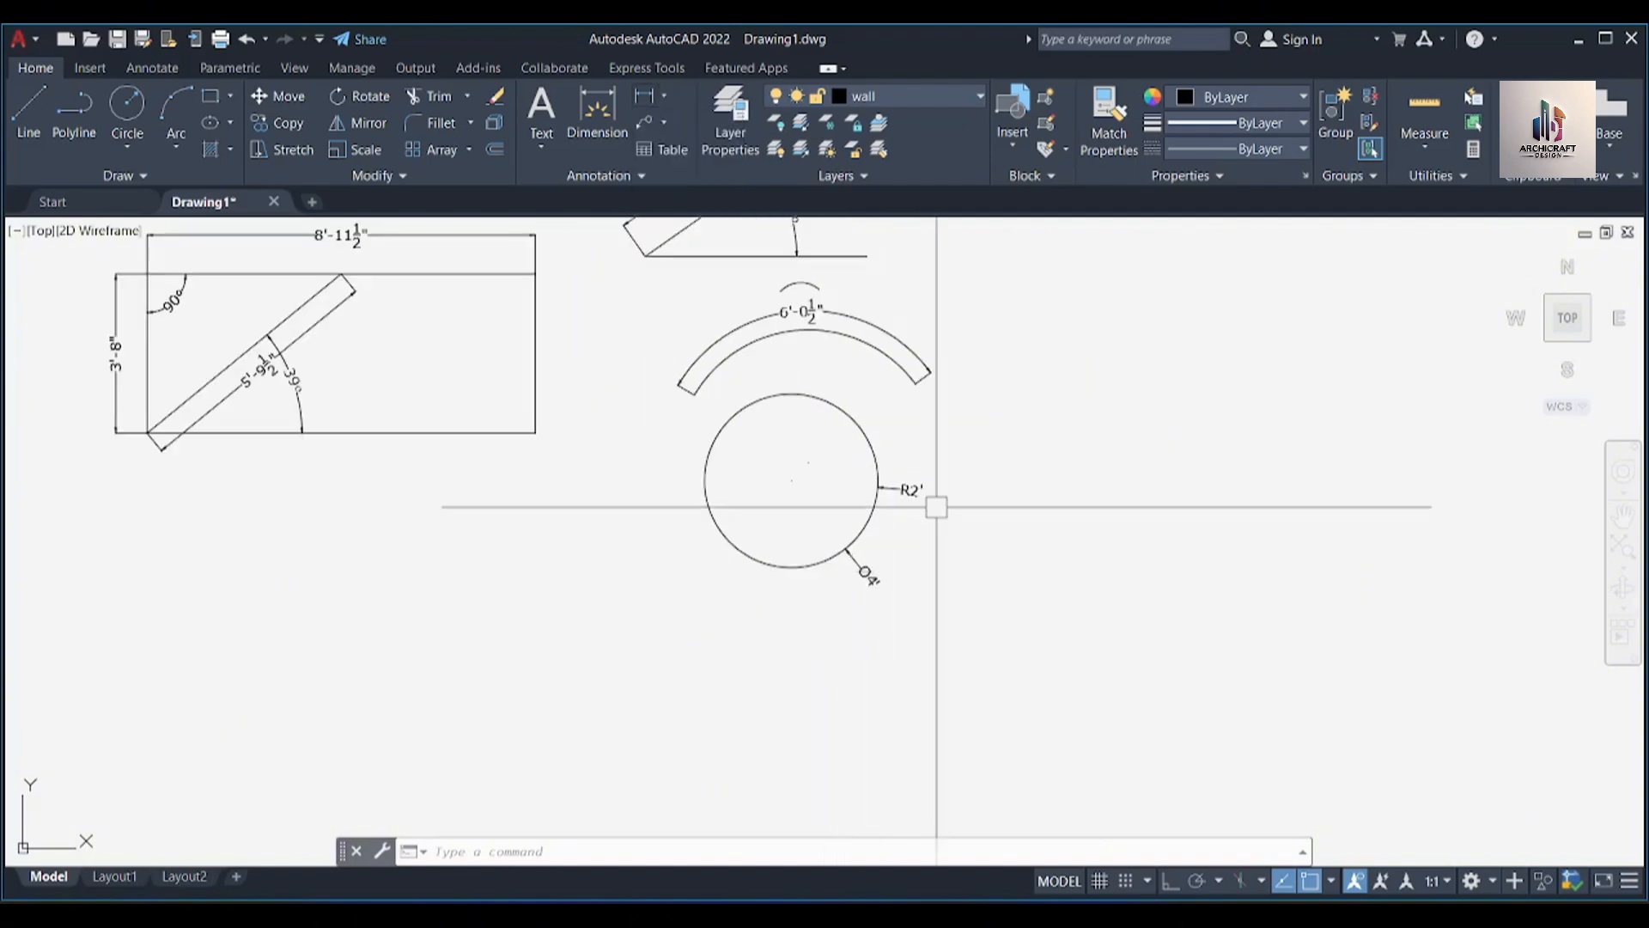
scroll(747, 451, down, 3)
scroll(658, 415, up, 4)
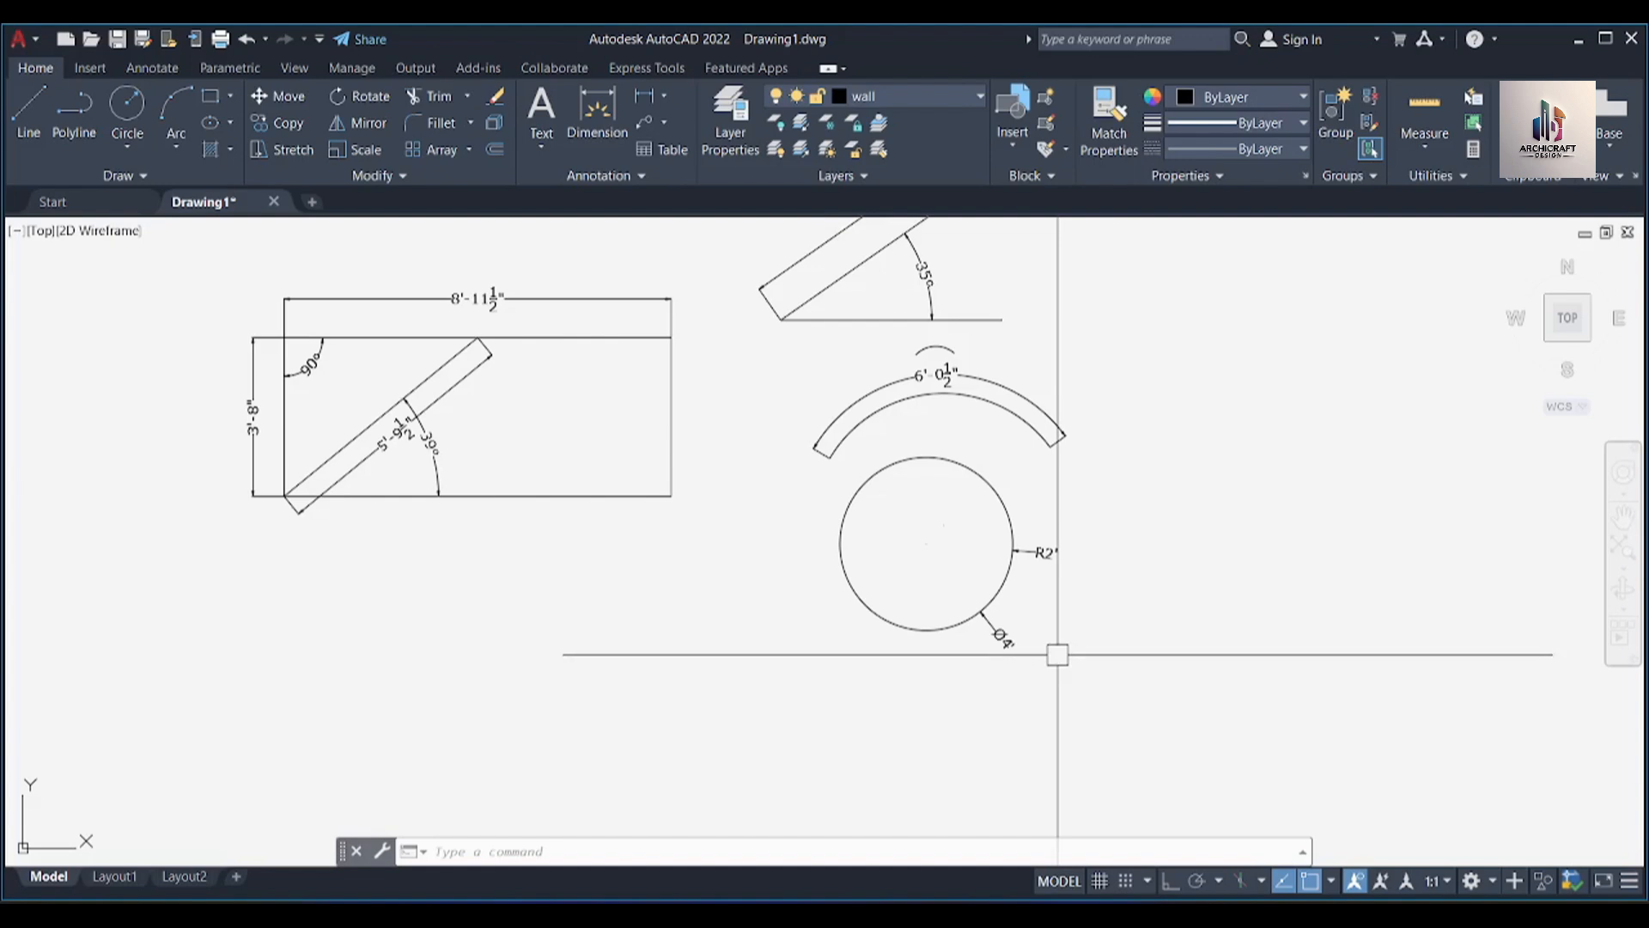
scroll(1004, 569, up, 3)
scroll(1005, 568, down, 2)
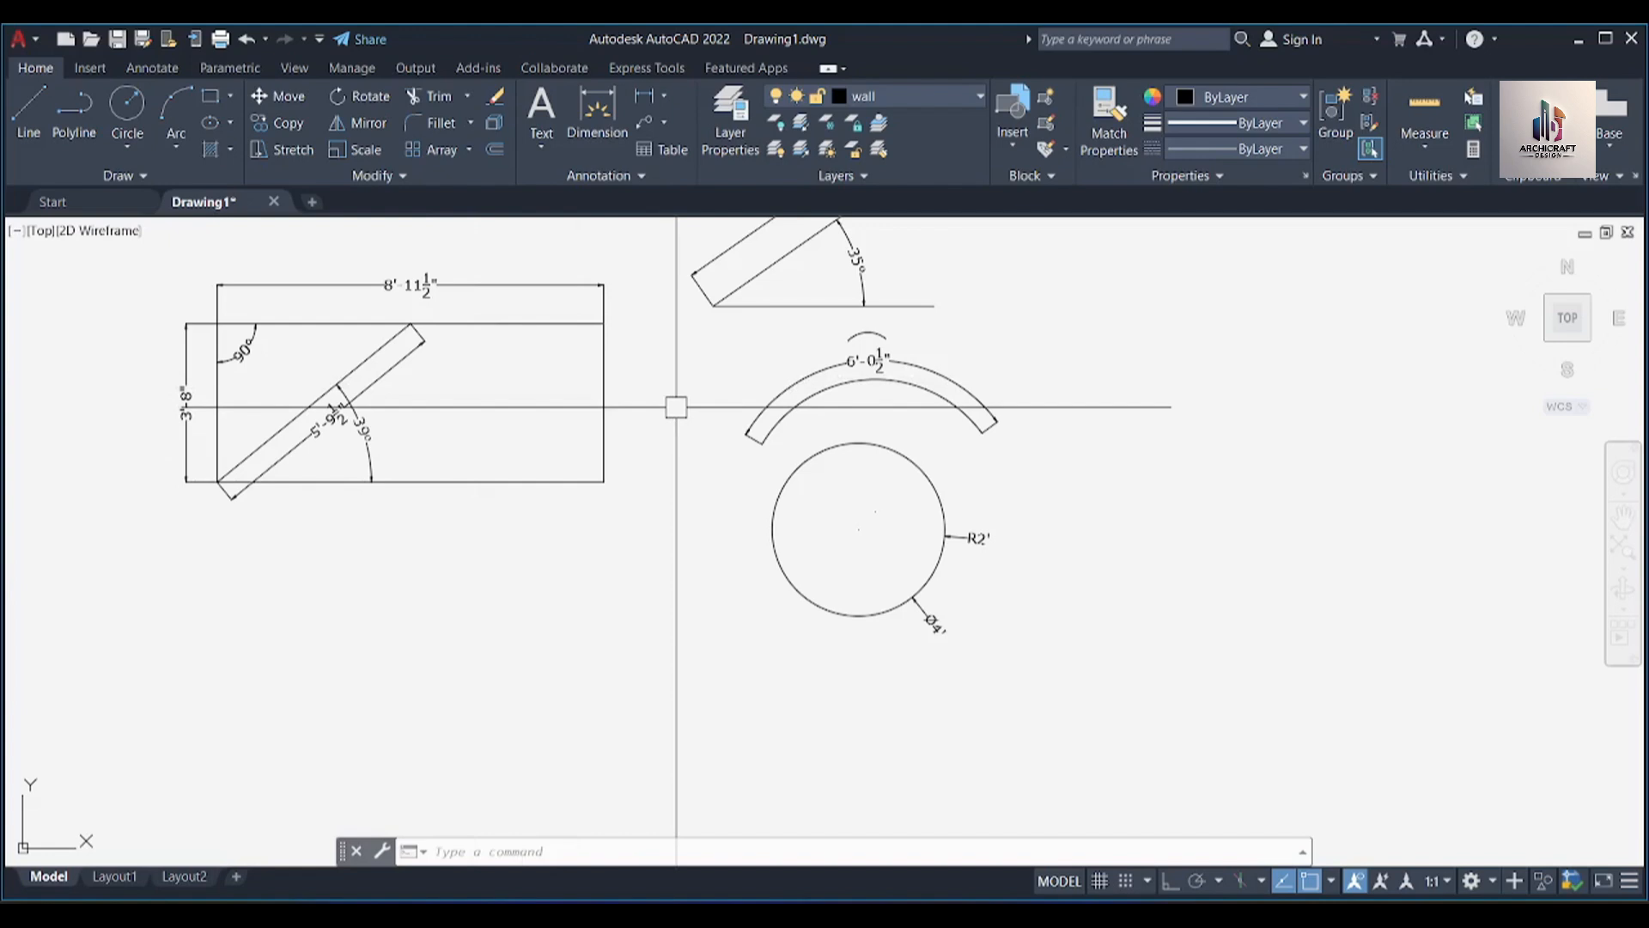
middle_drag(676, 409, 625, 472)
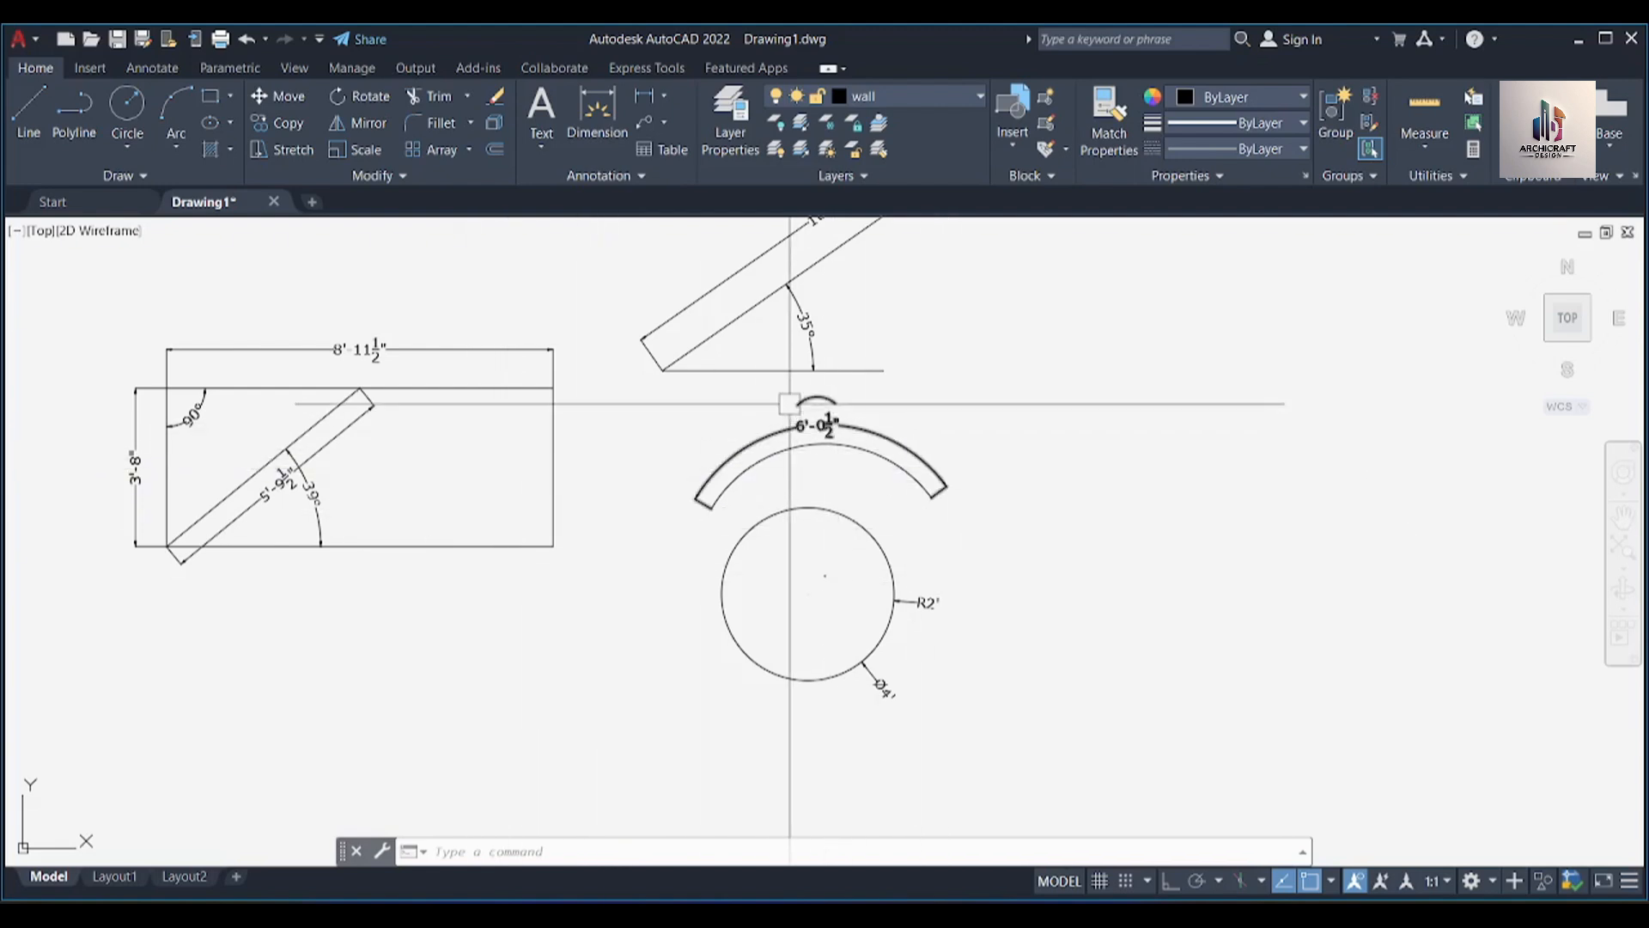
click(664, 96)
click(664, 96)
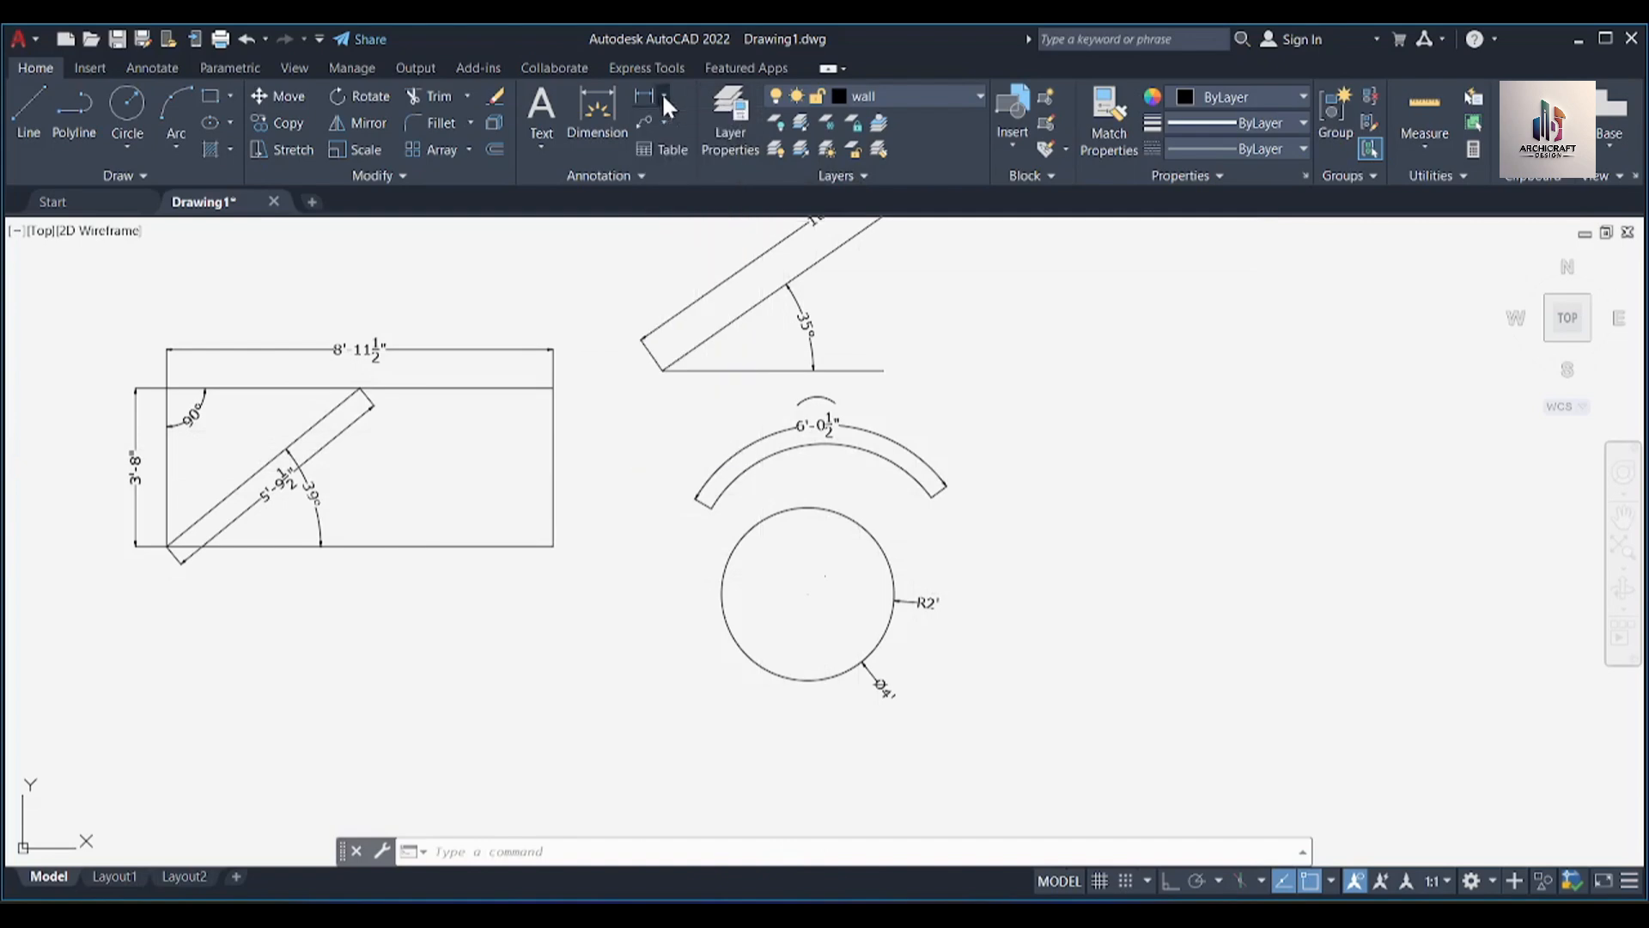
click(664, 122)
click(664, 122)
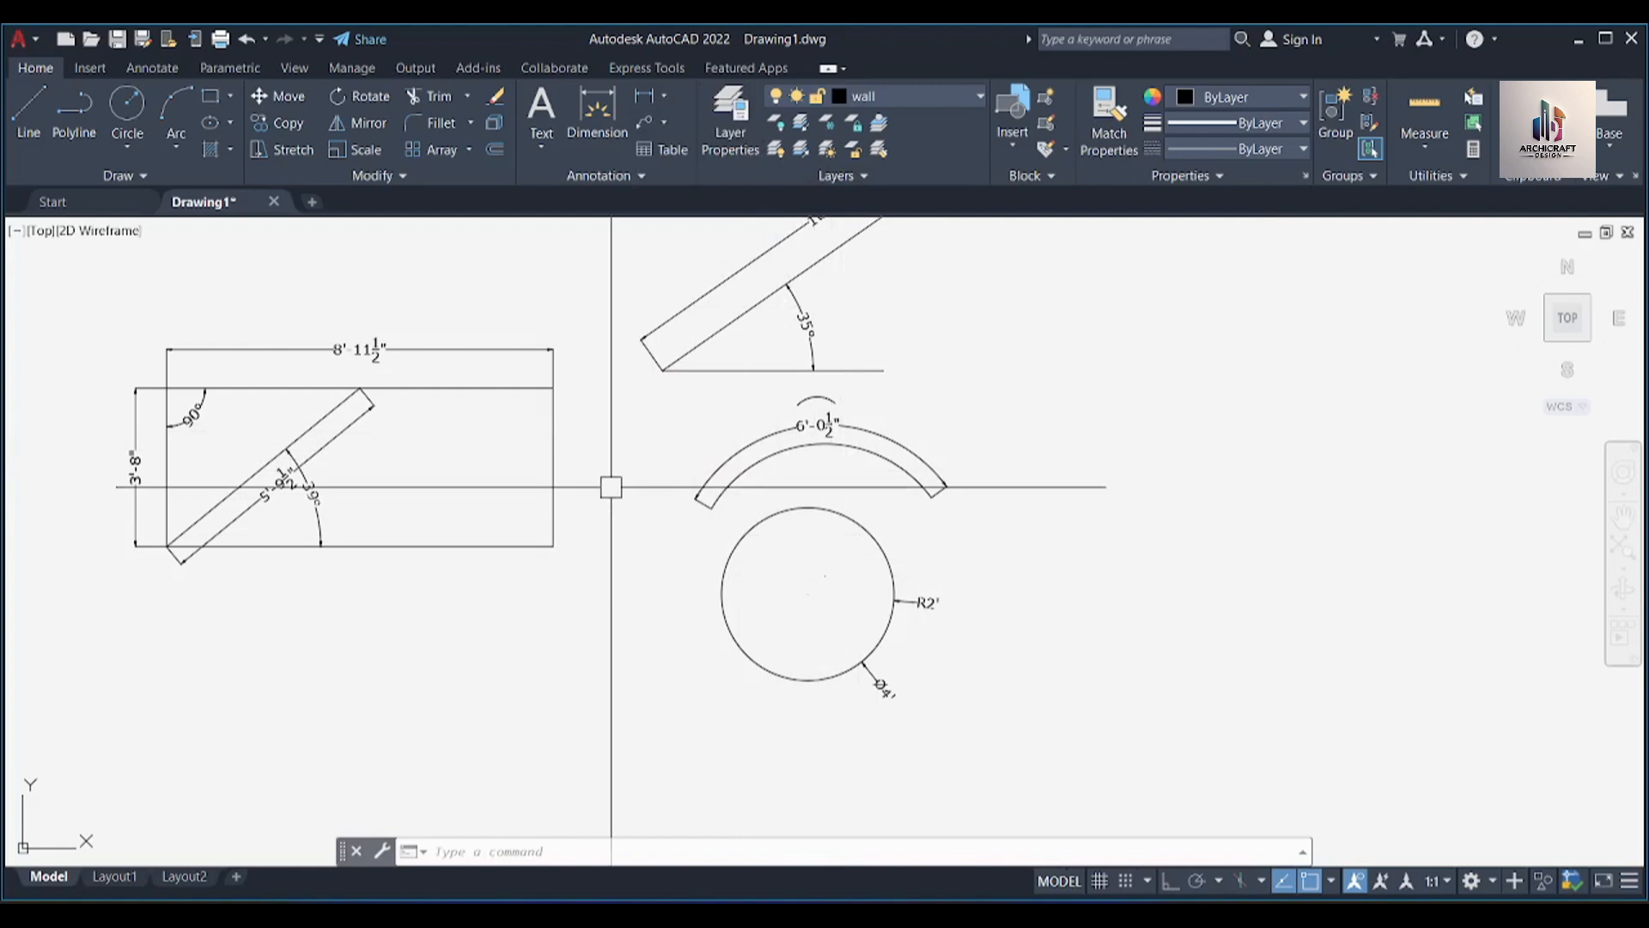
Draw a quick leader without annotation text from the rectangle's lower edge, about 2'-9" downward with a short segment to the right
middle_drag(611, 487, 730, 449)
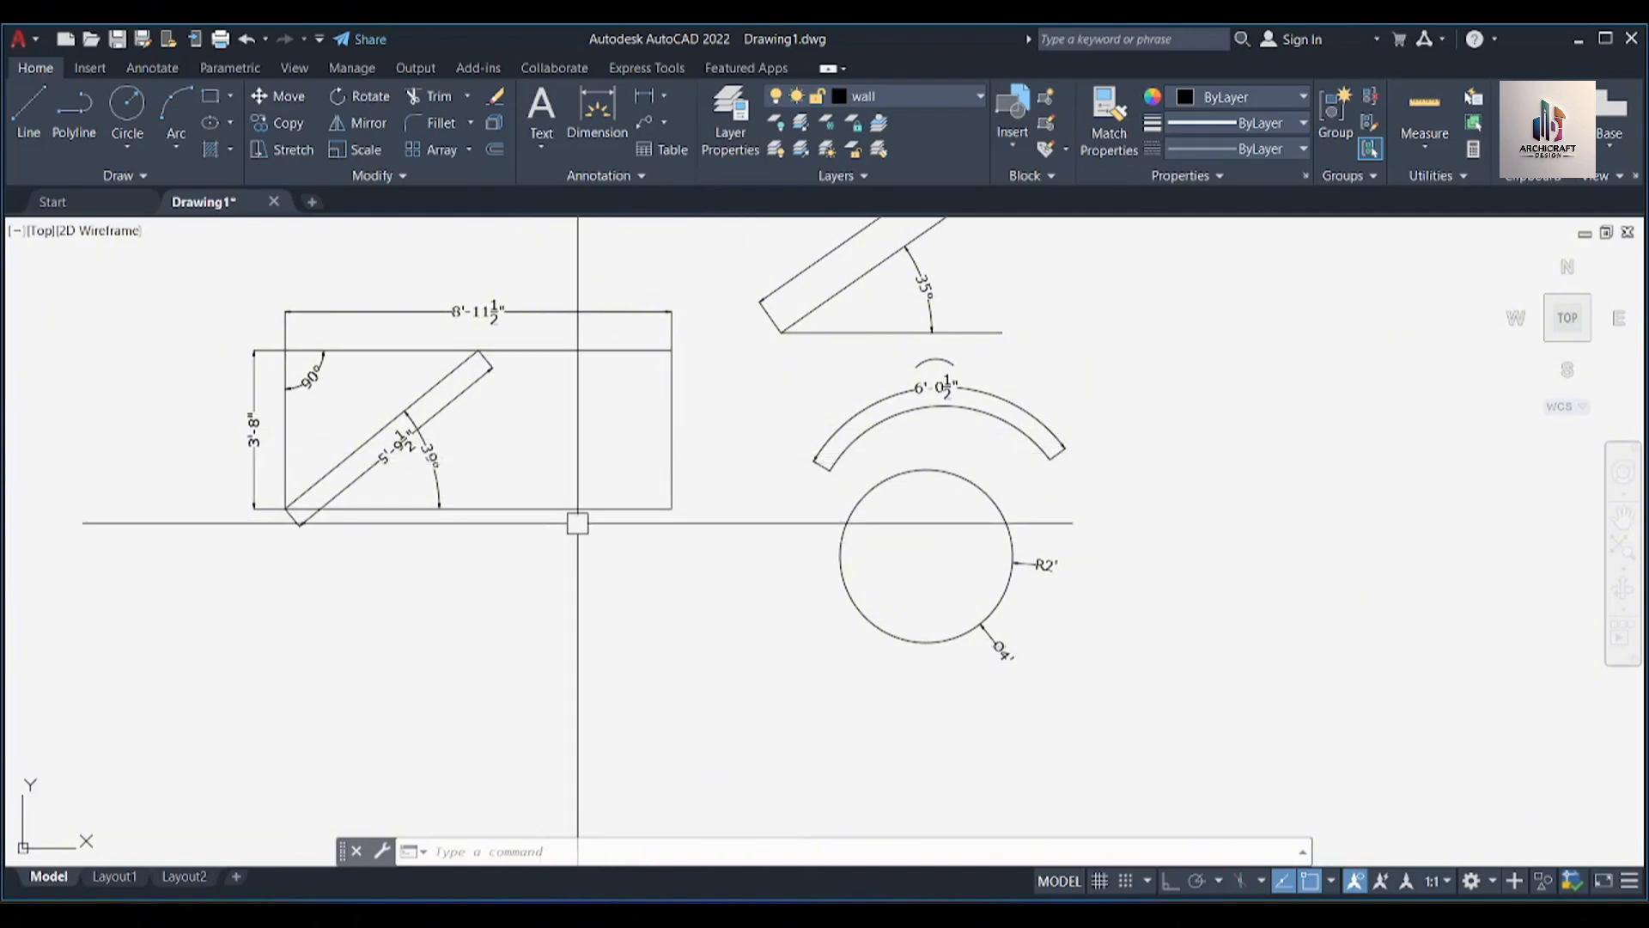
text(E)
key(Return)
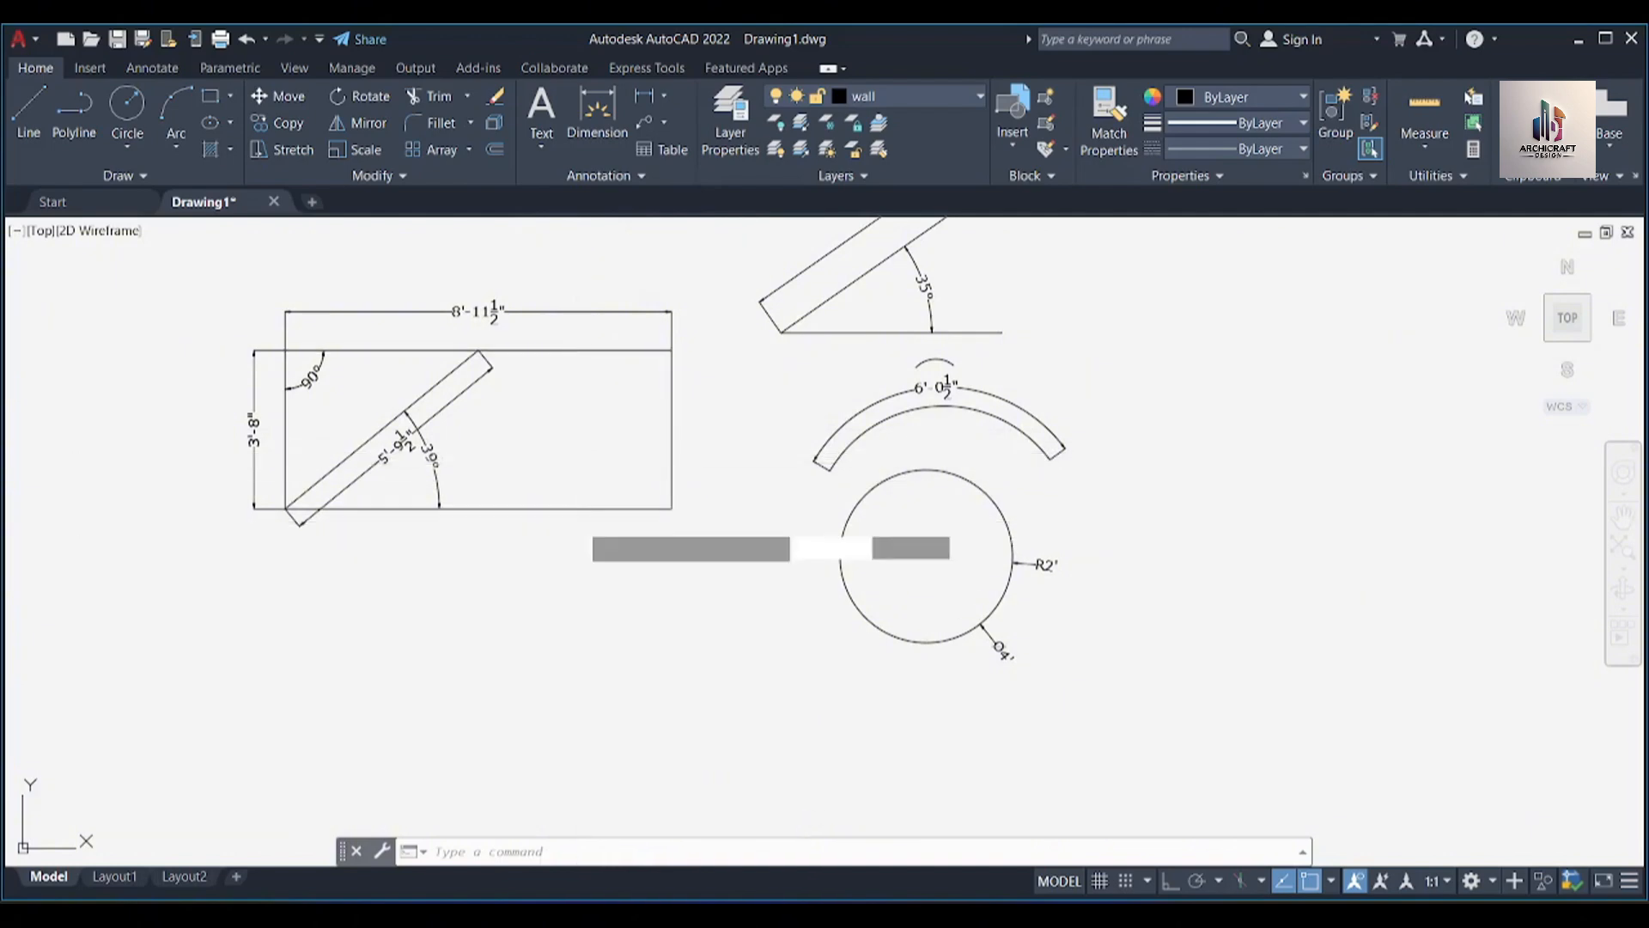
click(604, 510)
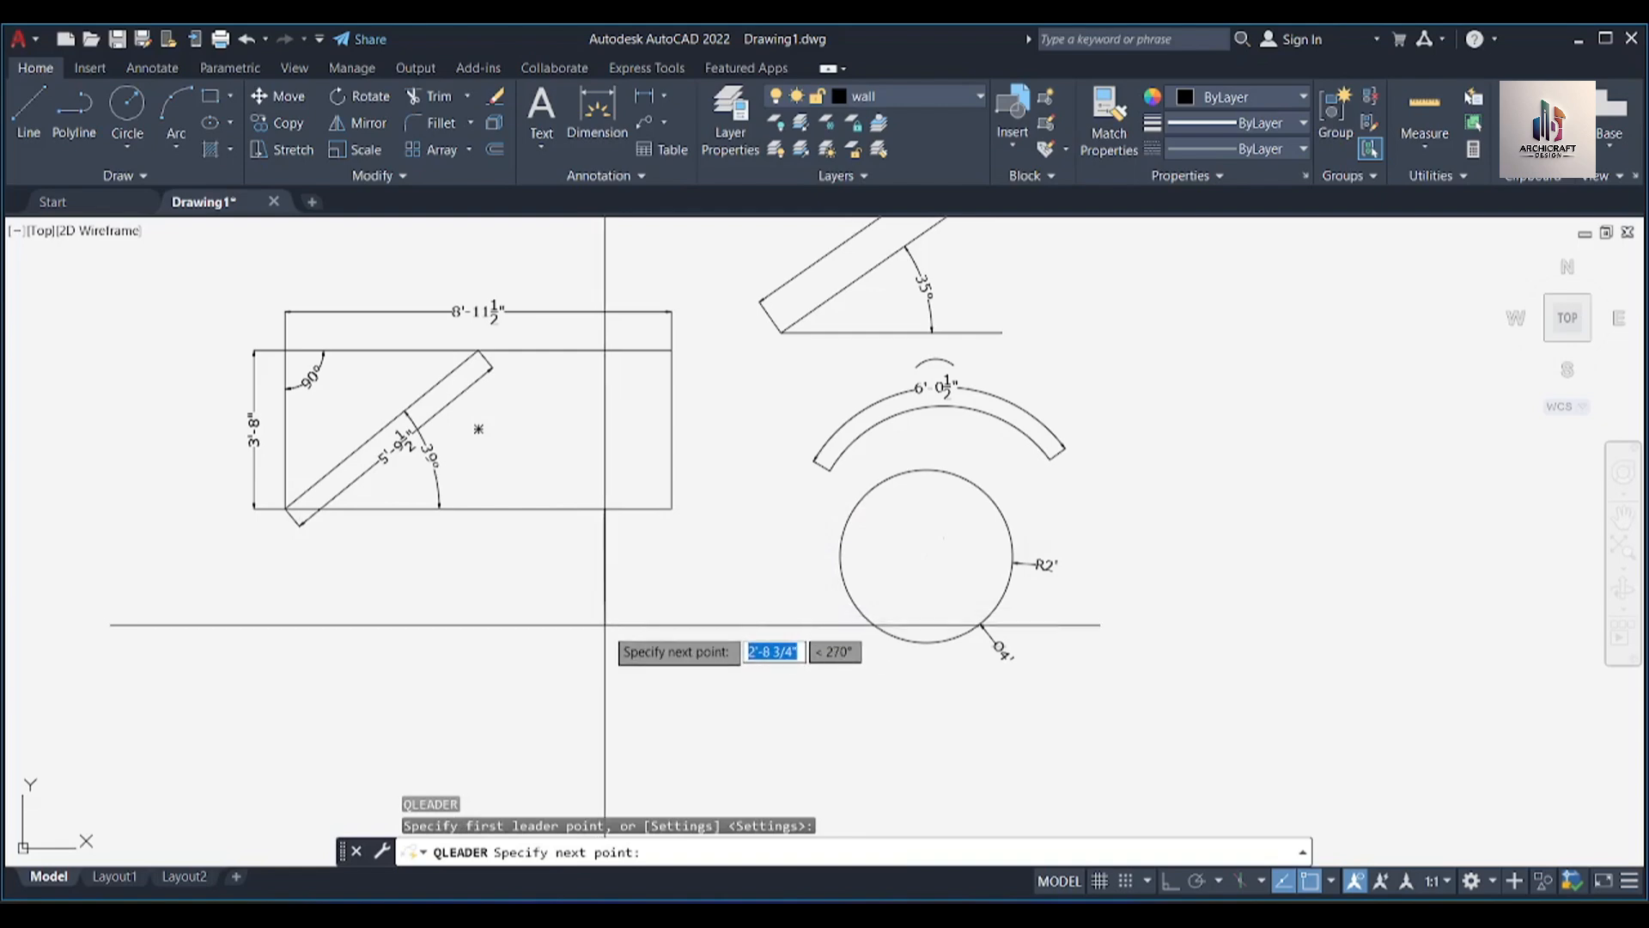
click(606, 625)
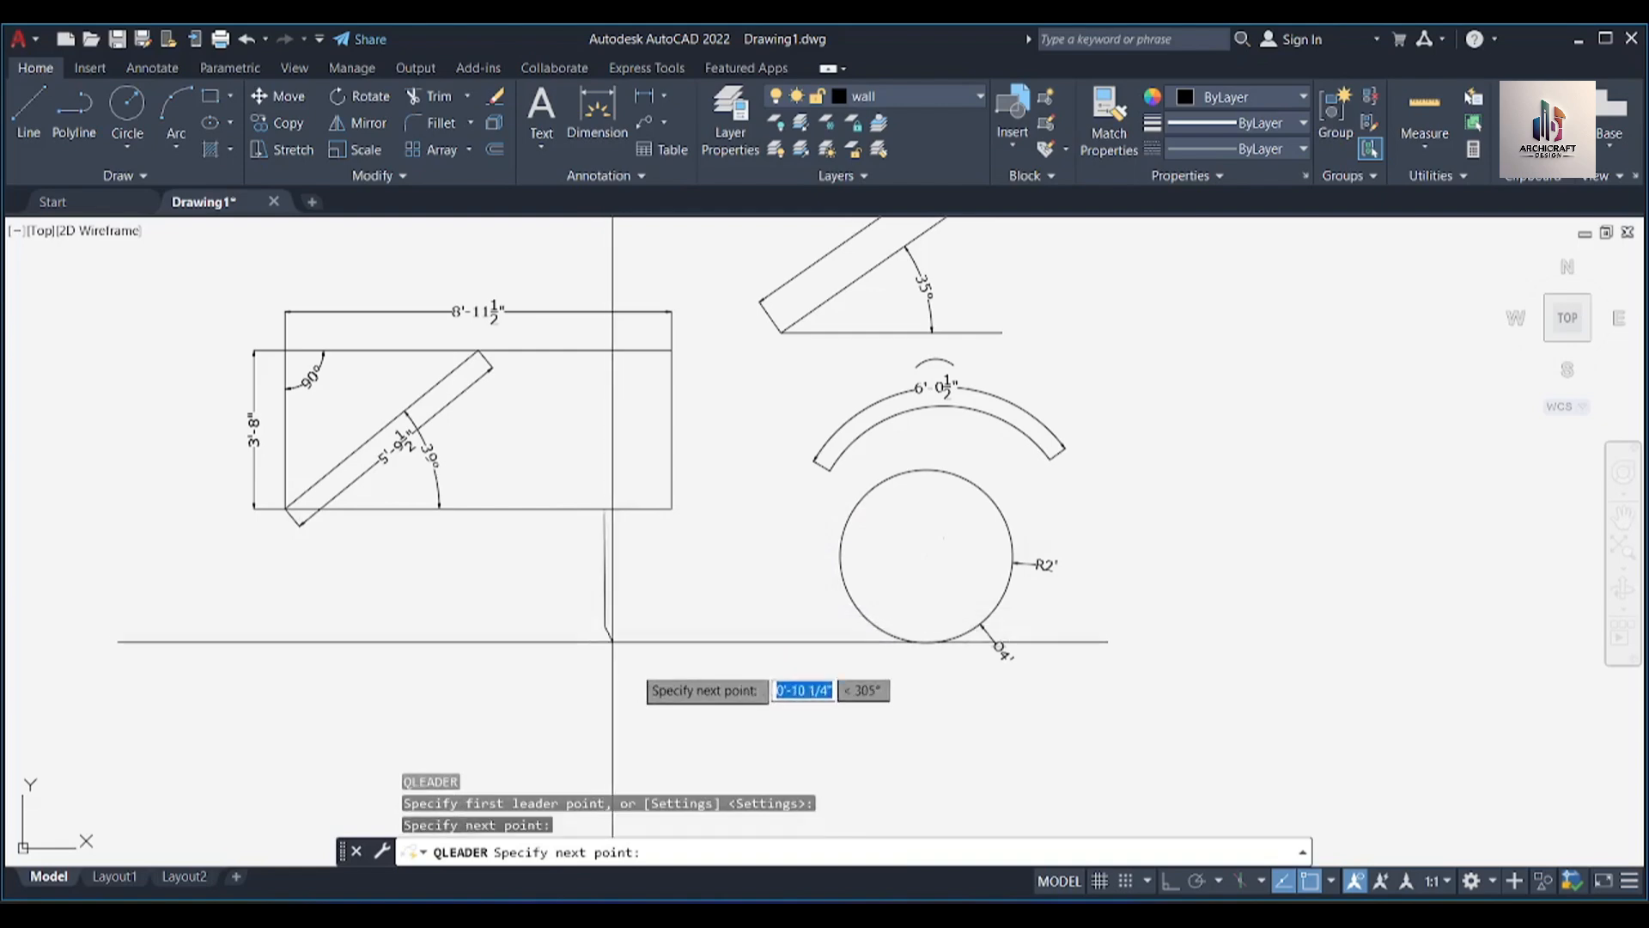
click(687, 627)
key(Return)
scroll(614, 510, up, 5)
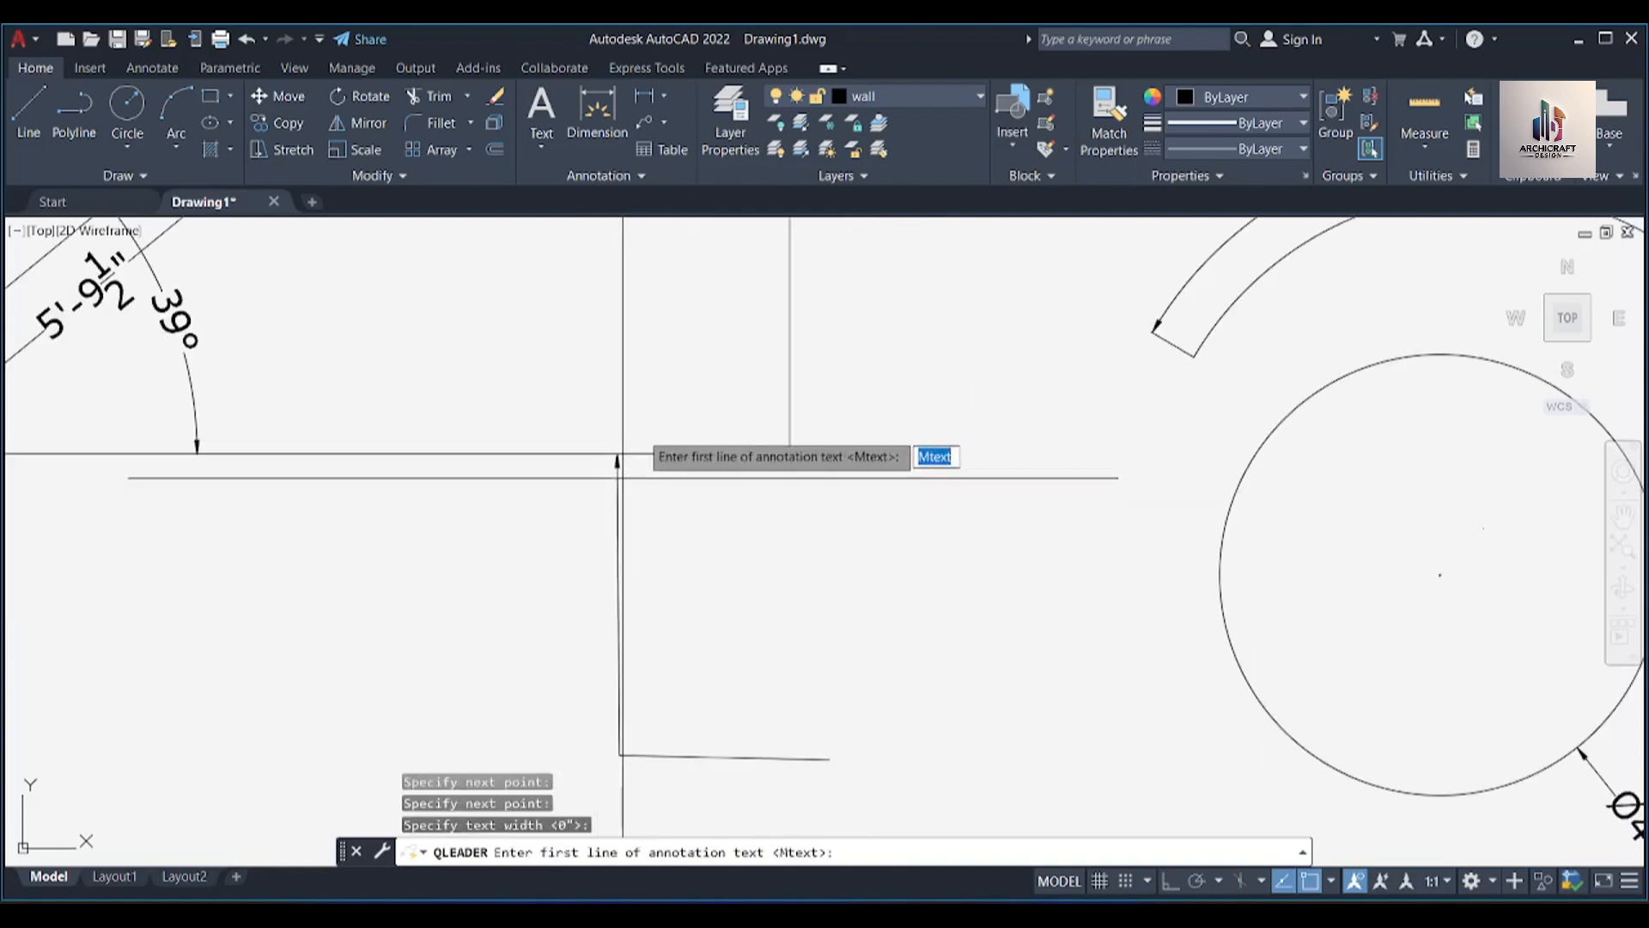
scroll(569, 514, down, 5)
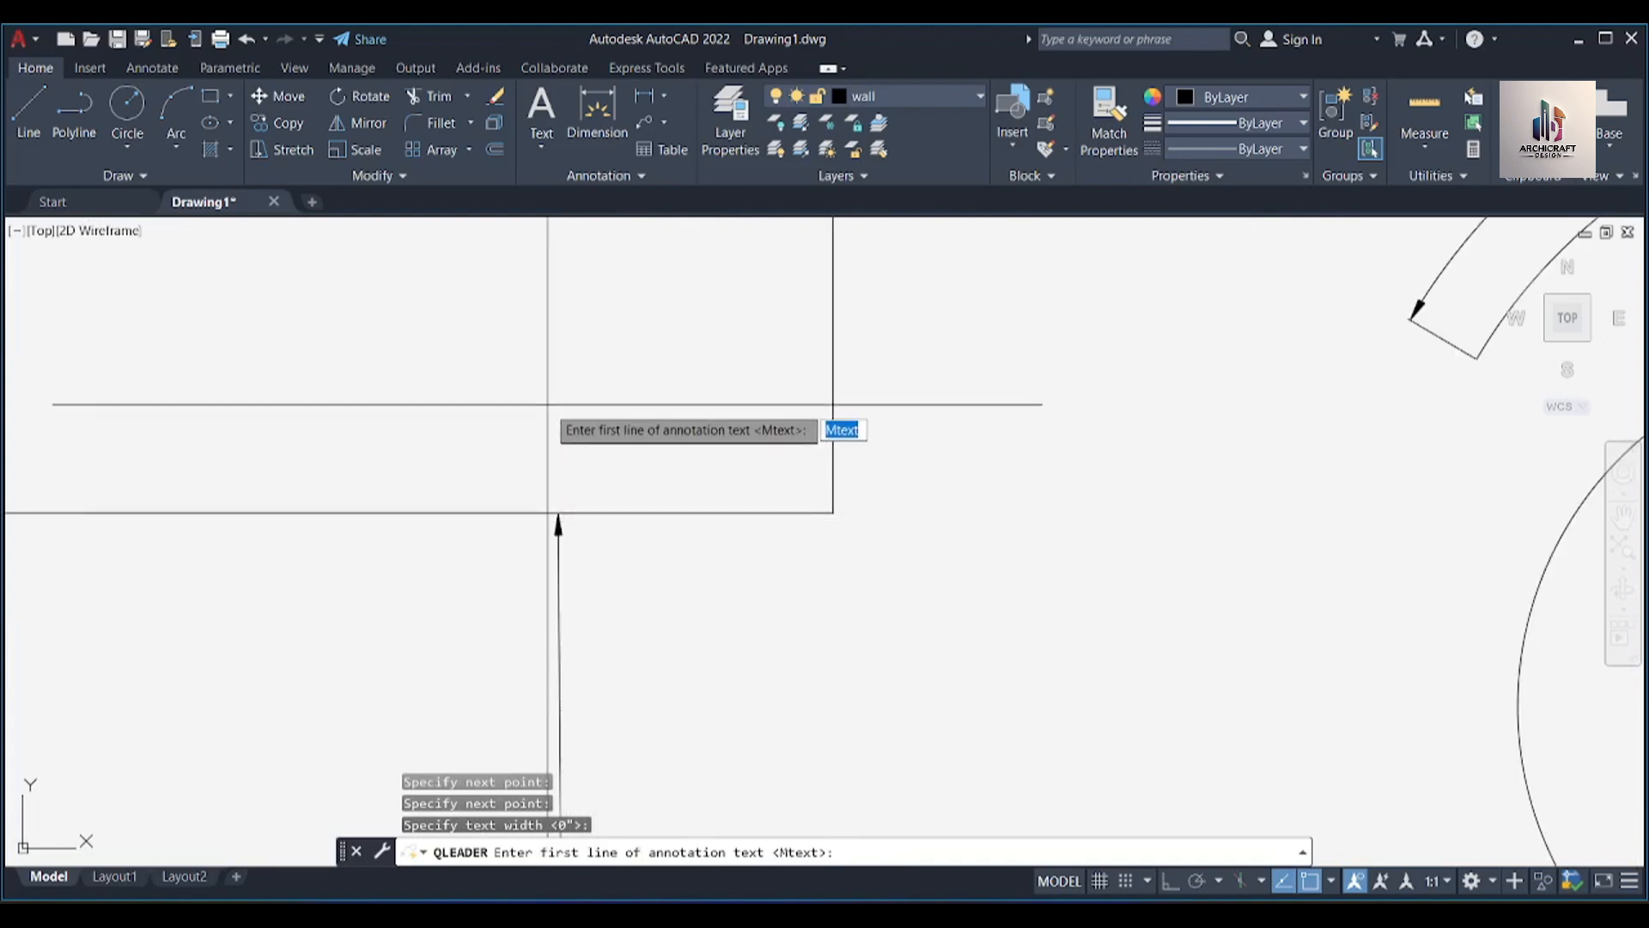
scroll(657, 625, up, 5)
key(Escape)
scroll(699, 585, down, 6)
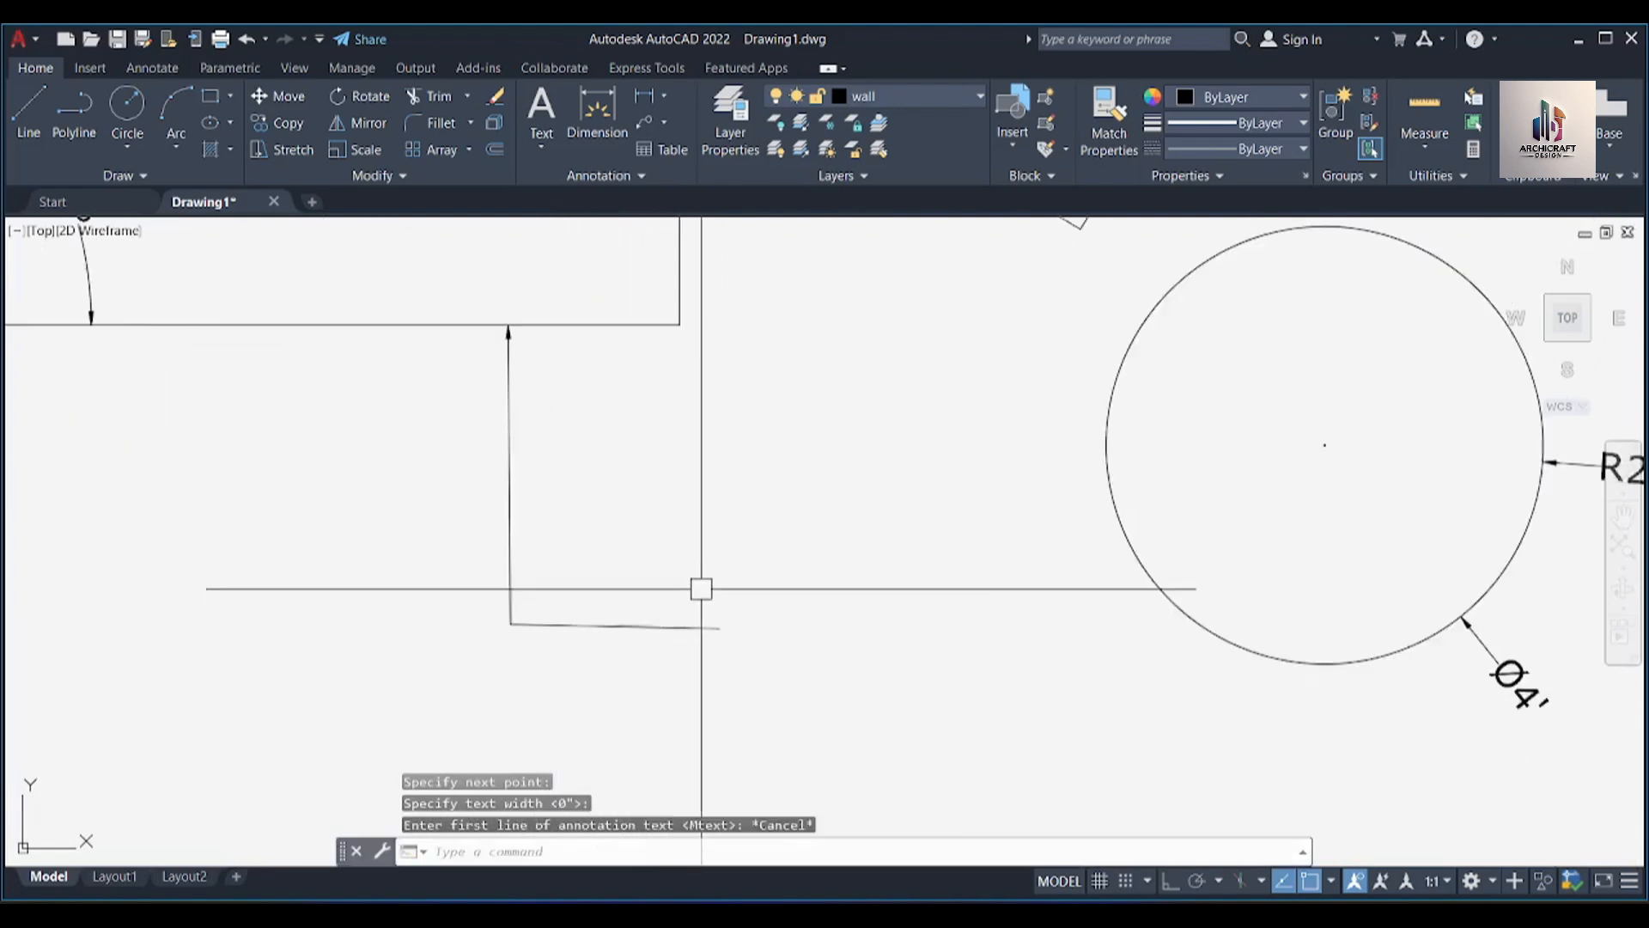
Delete the leader attached to the rectangle's lower edge
scroll(564, 486, up, 5)
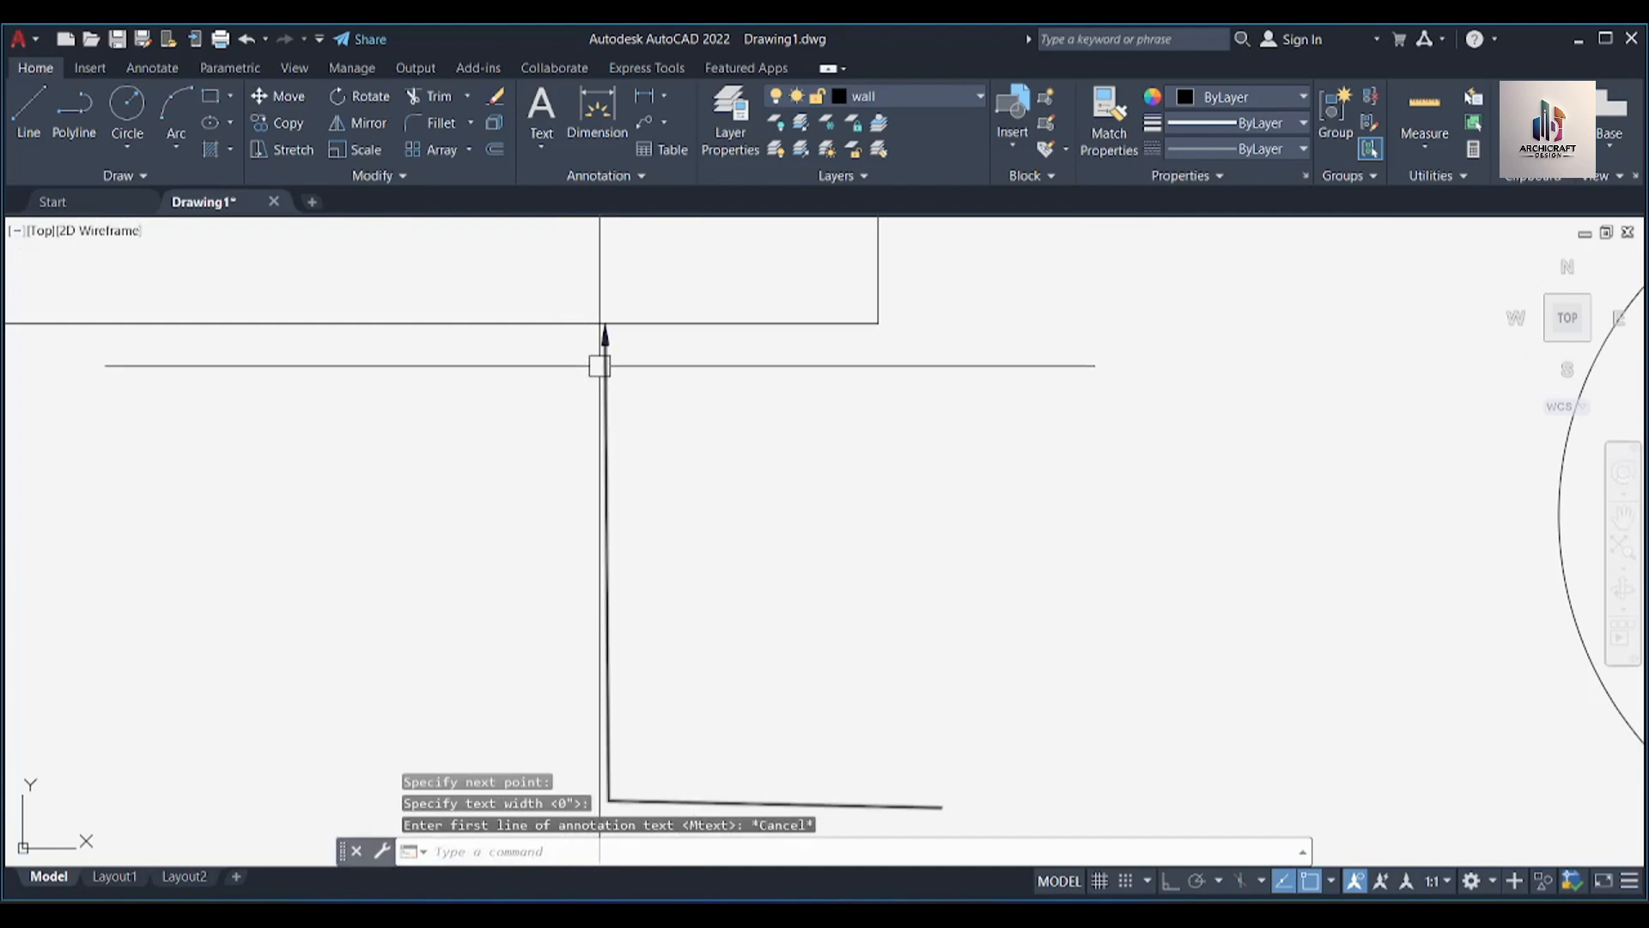
click(599, 365)
scroll(595, 424, down, 2)
key(Delete)
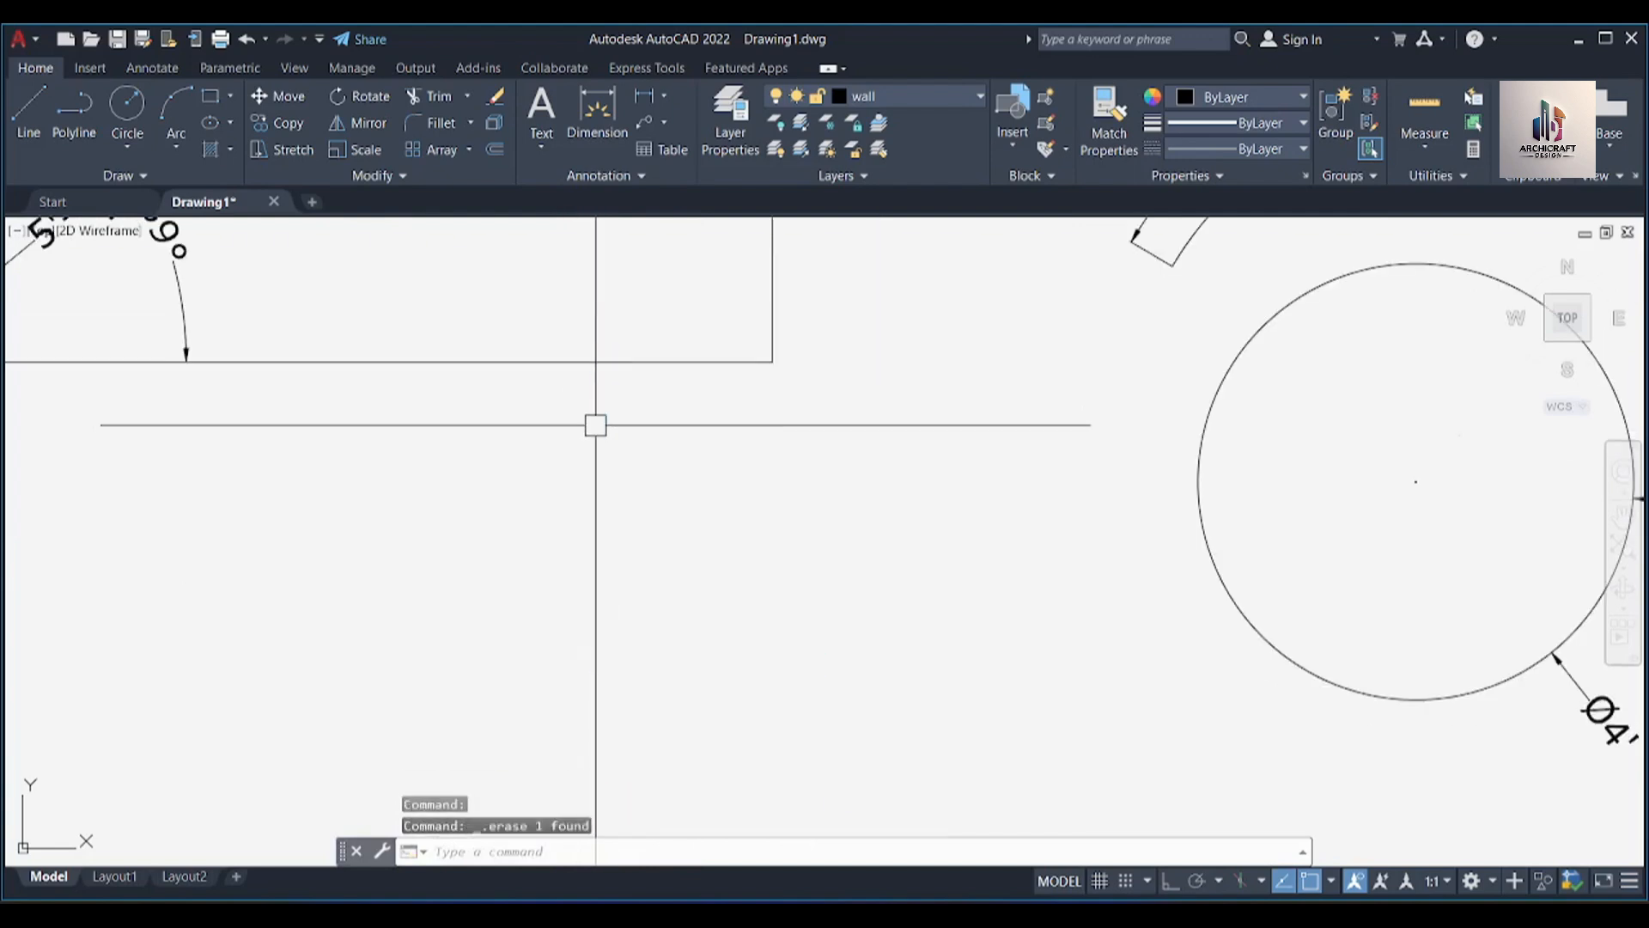
Draw a quick leader without annotation text from the circle's right edge, running horizontally above the radius dimension and bending down at its end
scroll(596, 424, down, 3)
middle_drag(593, 427, 578, 489)
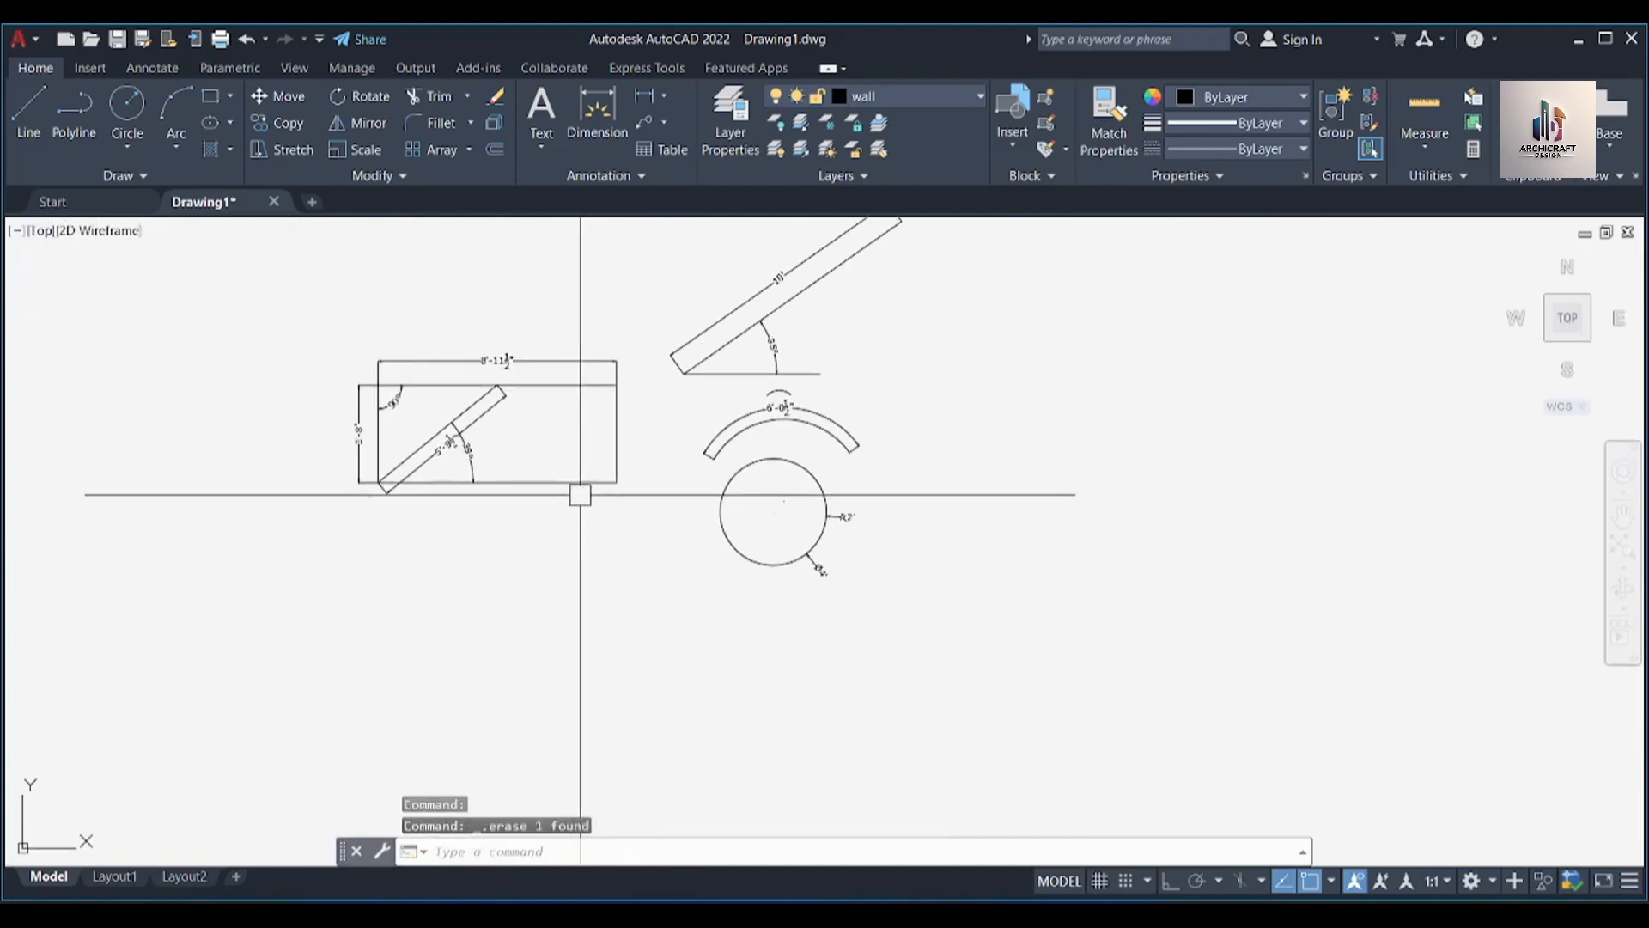
scroll(844, 509, up, 5)
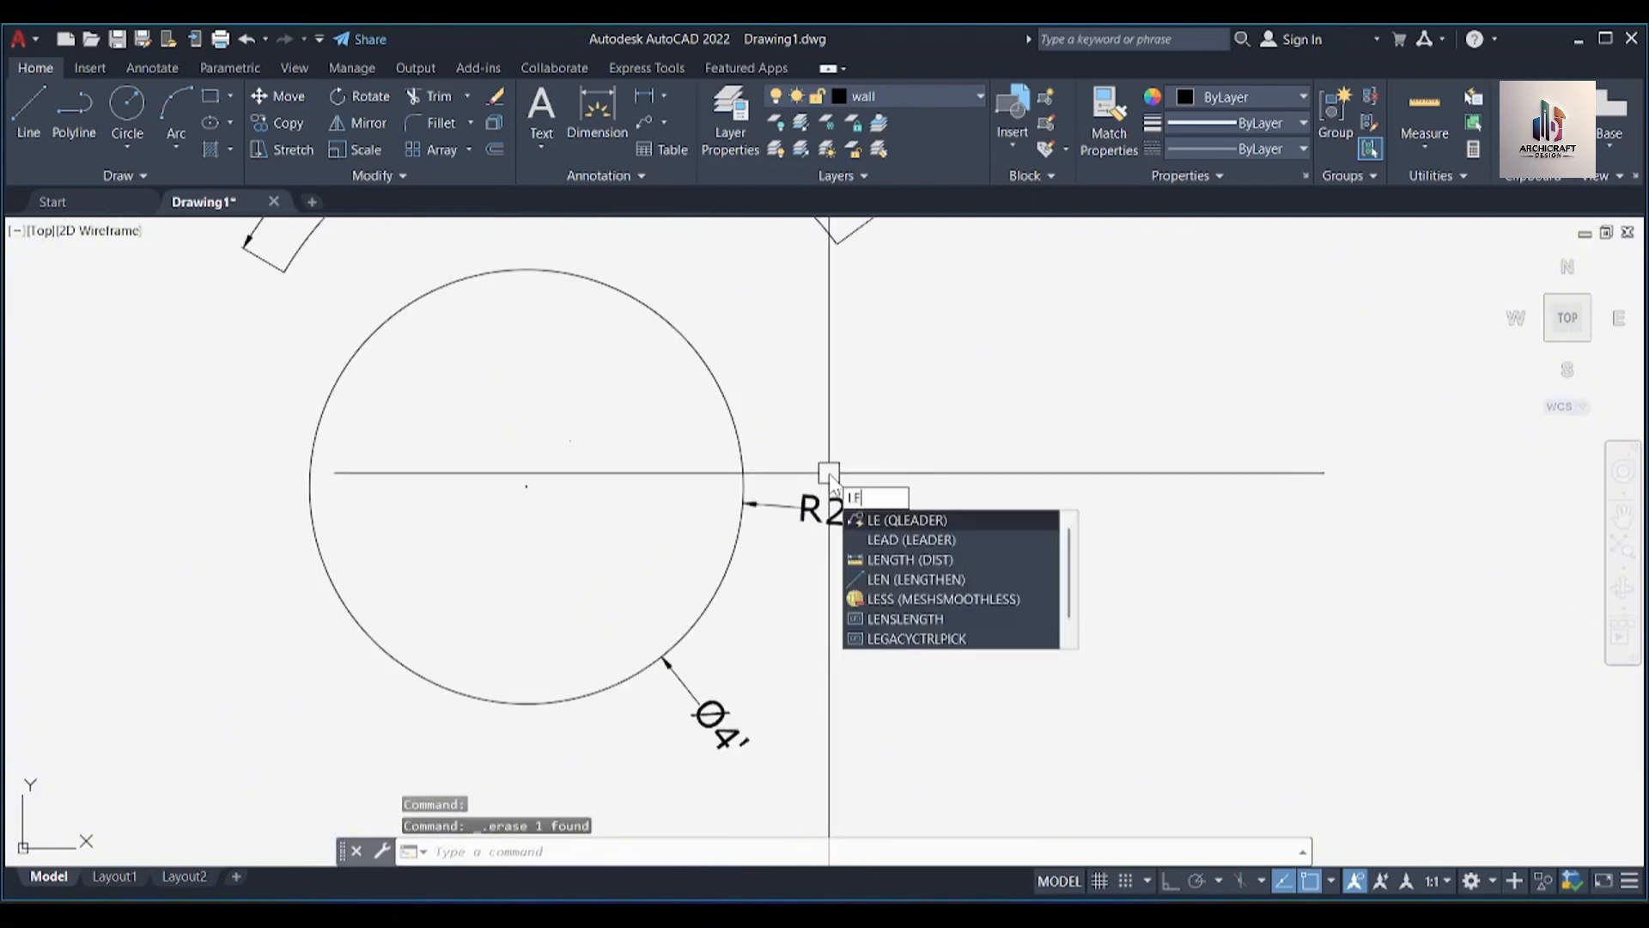
key(Return)
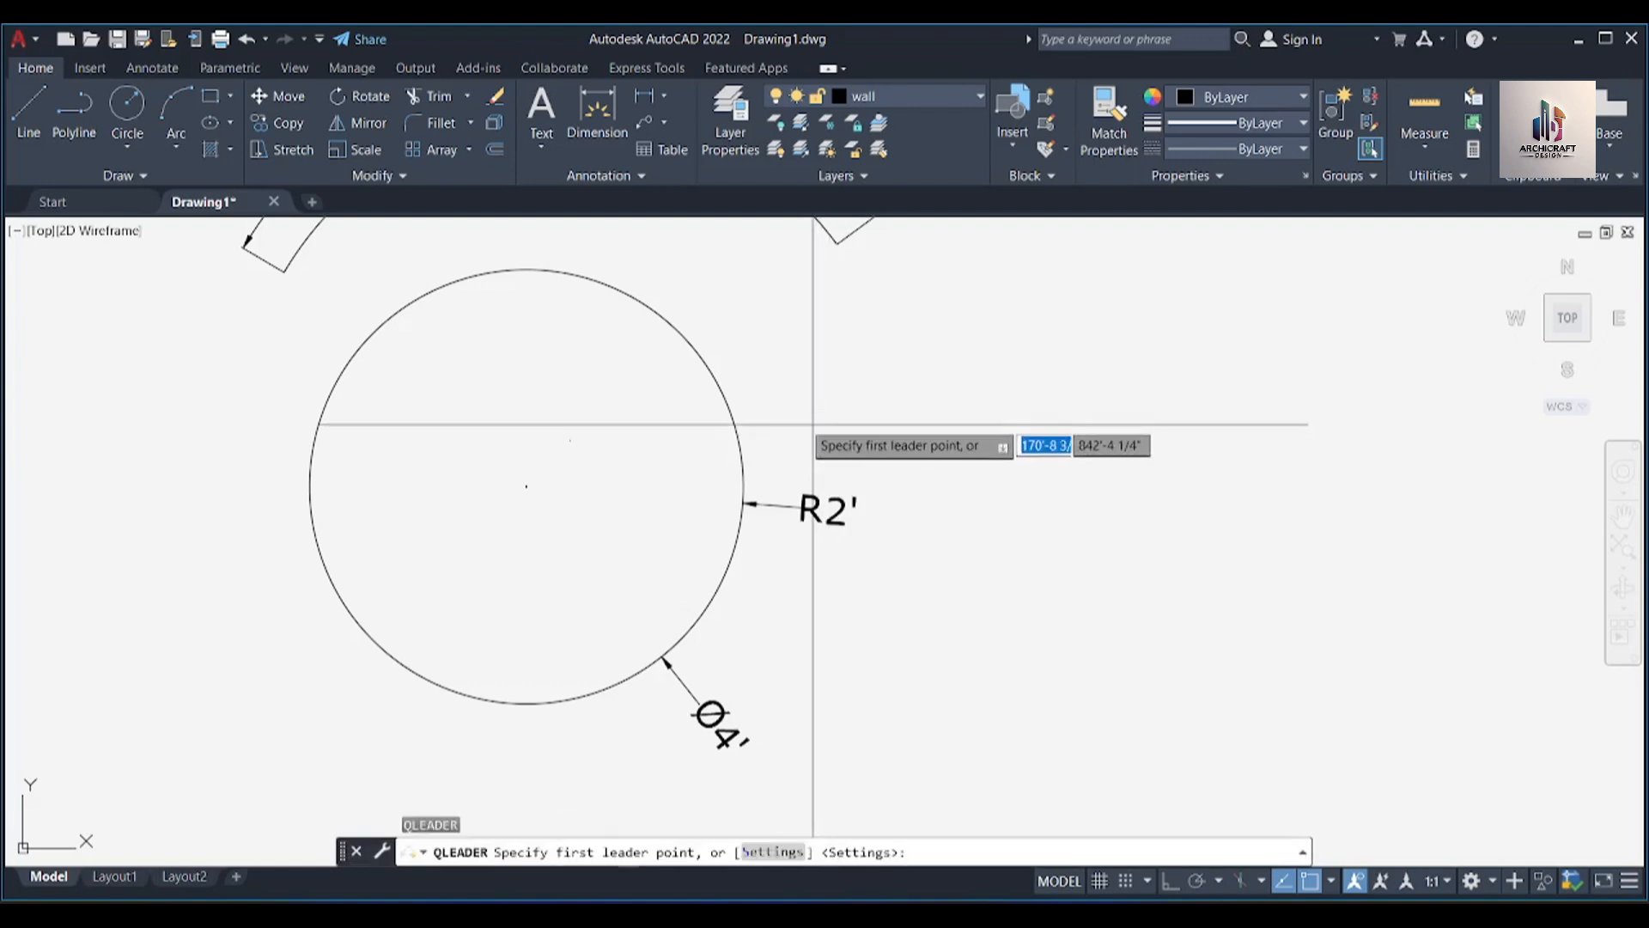
click(744, 423)
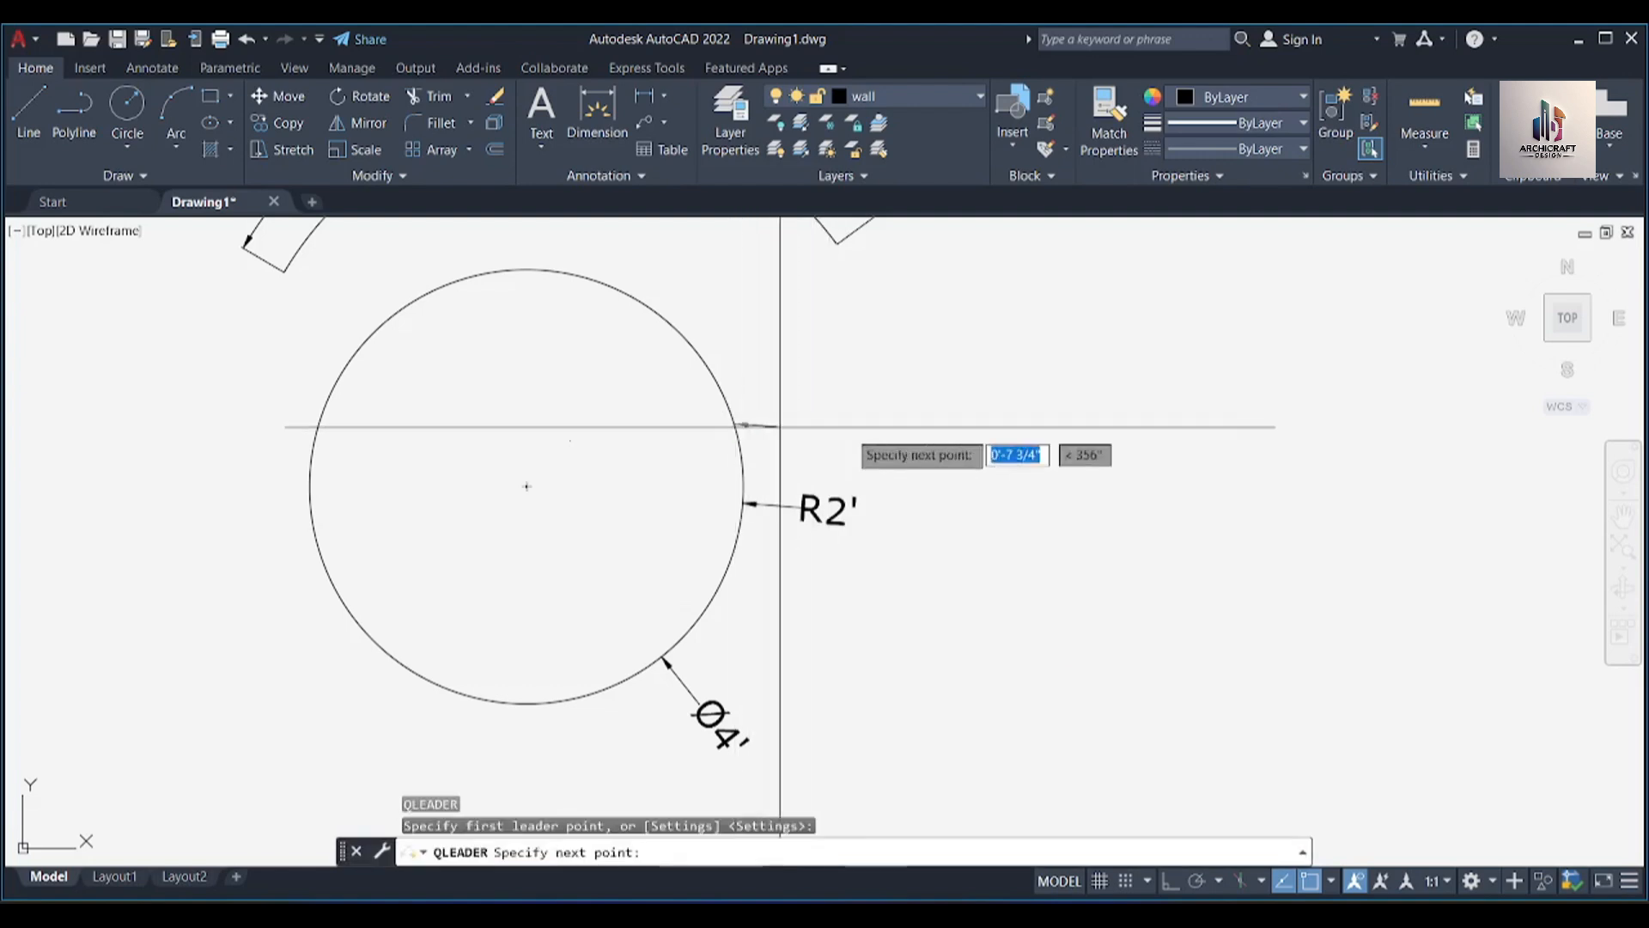
click(971, 423)
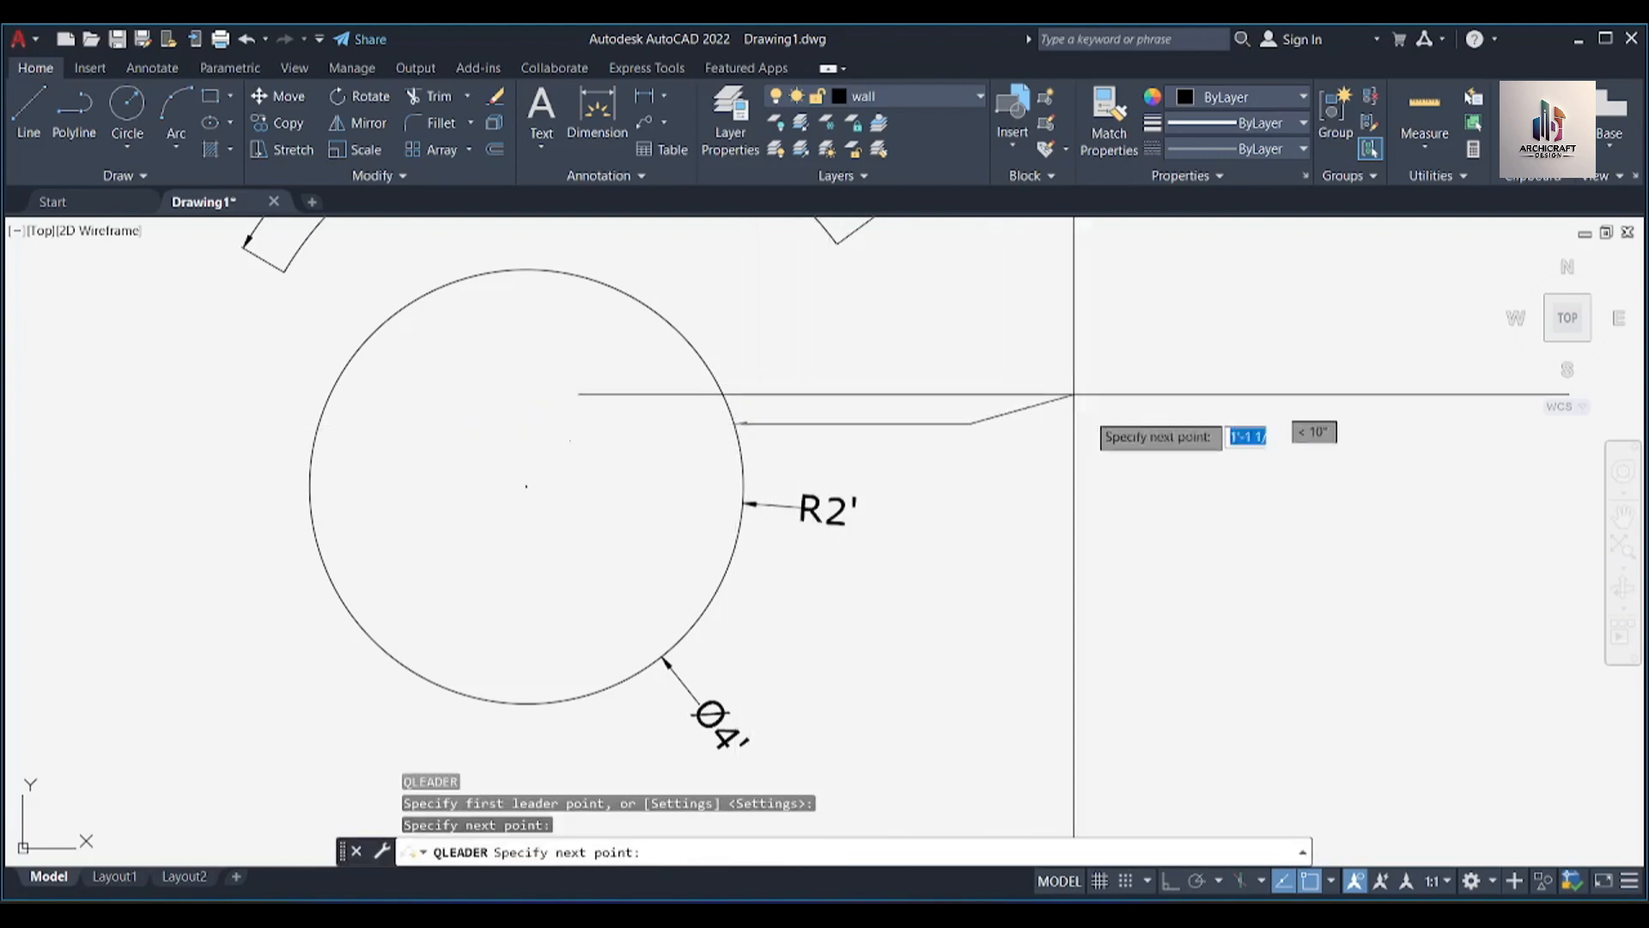
click(994, 504)
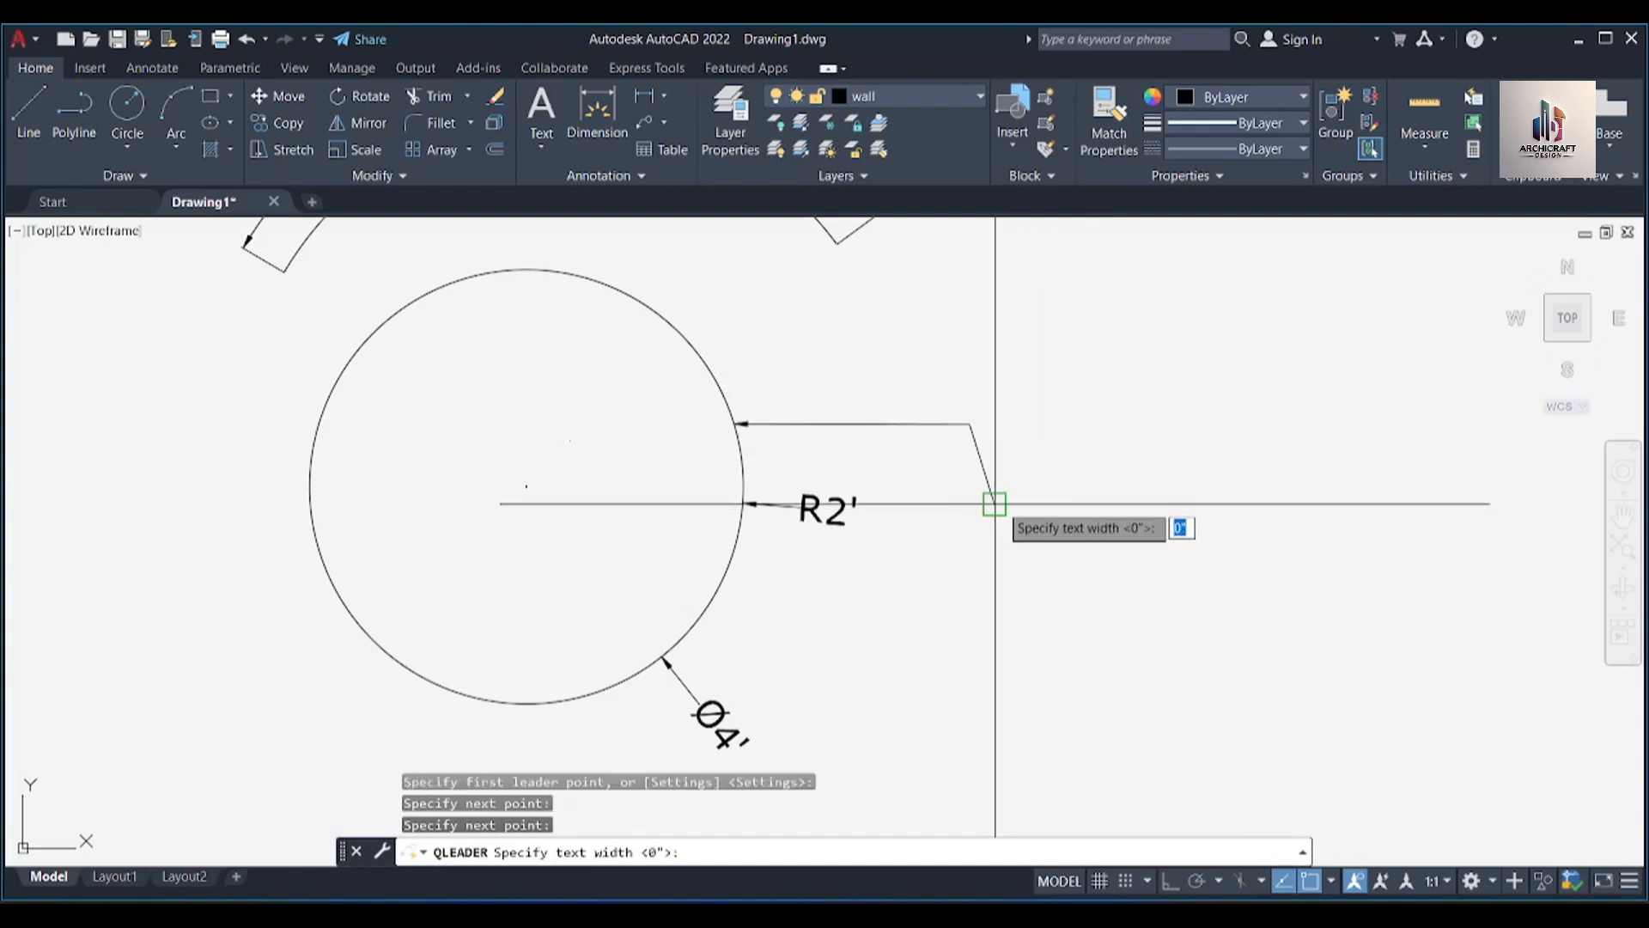
key(Return)
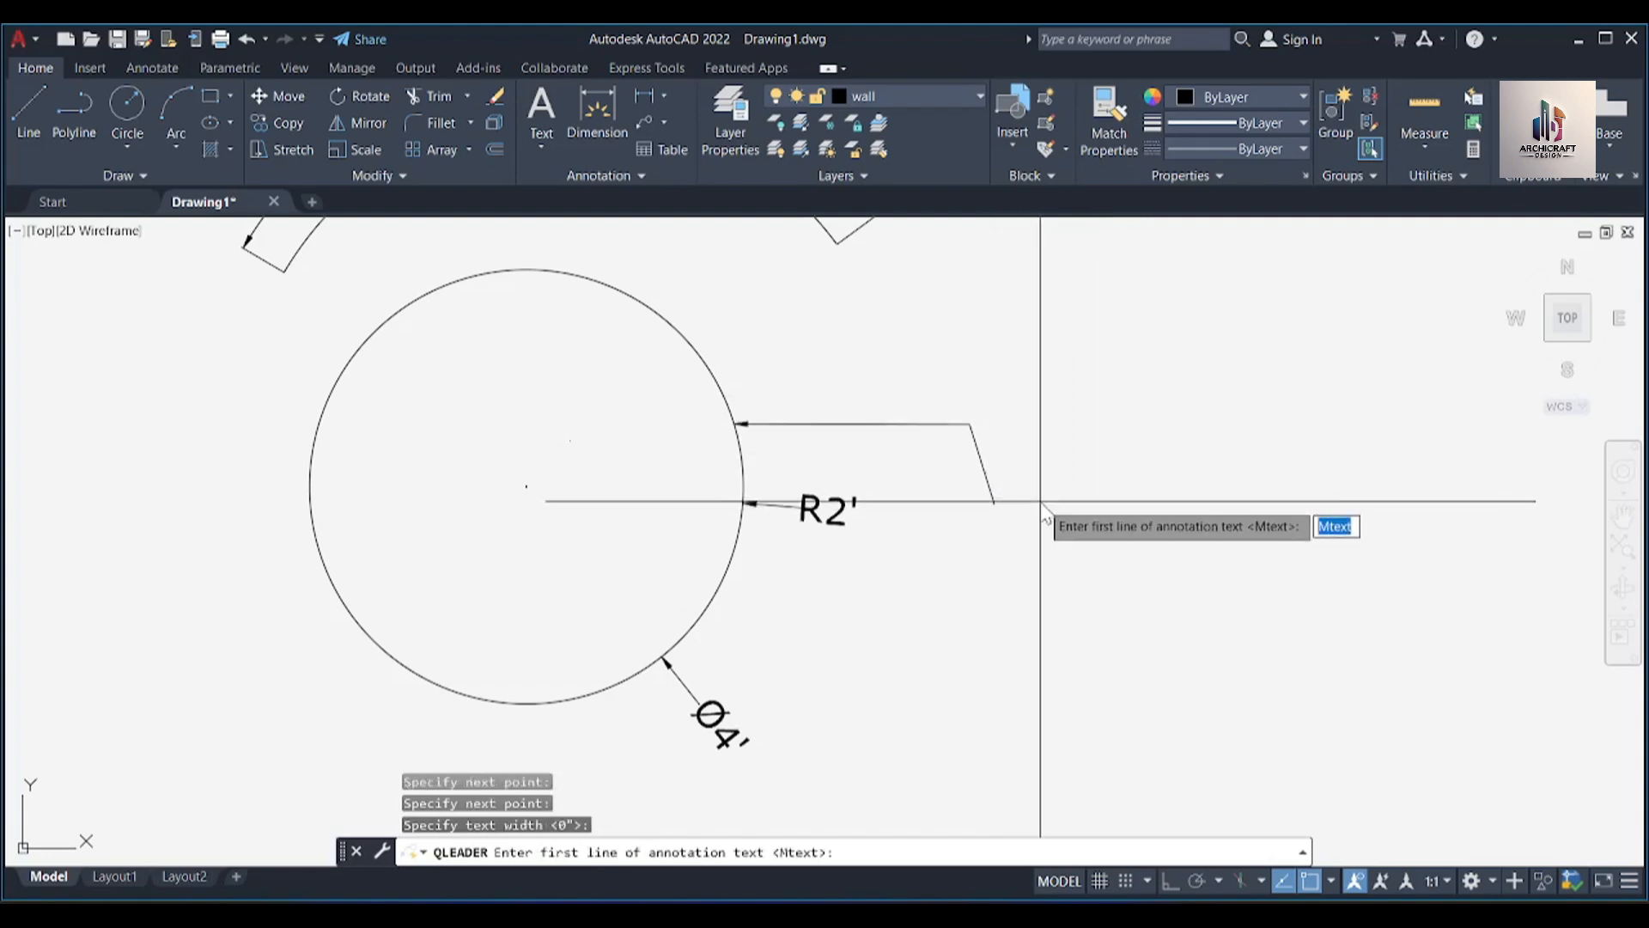
key(Escape)
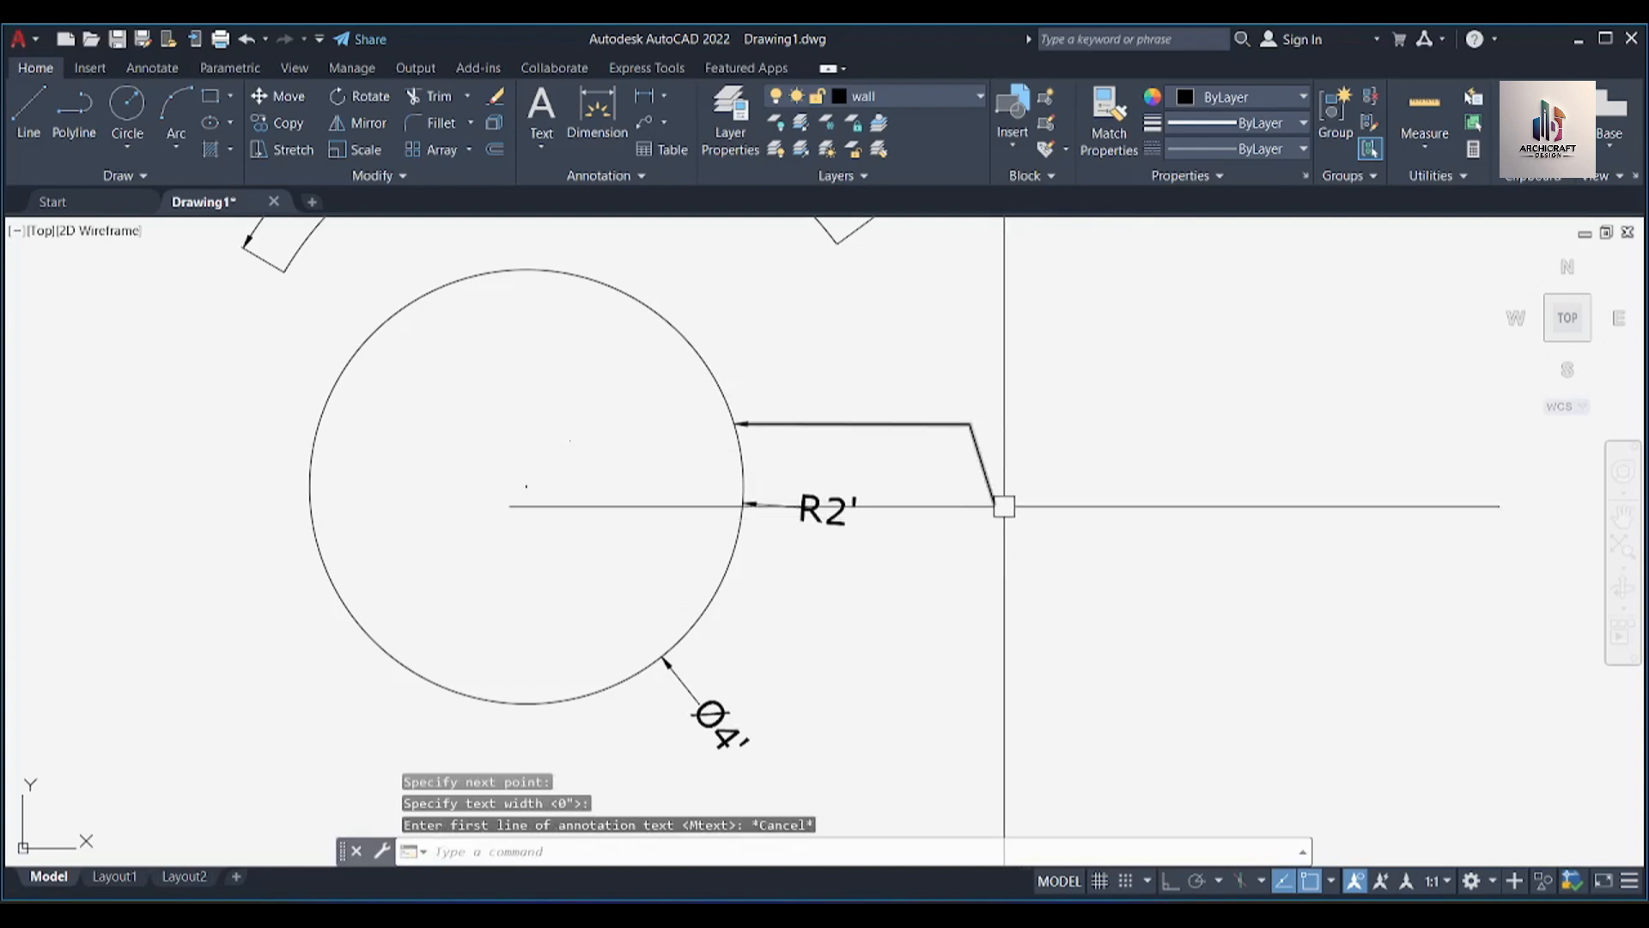
scroll(1001, 505, up, 2)
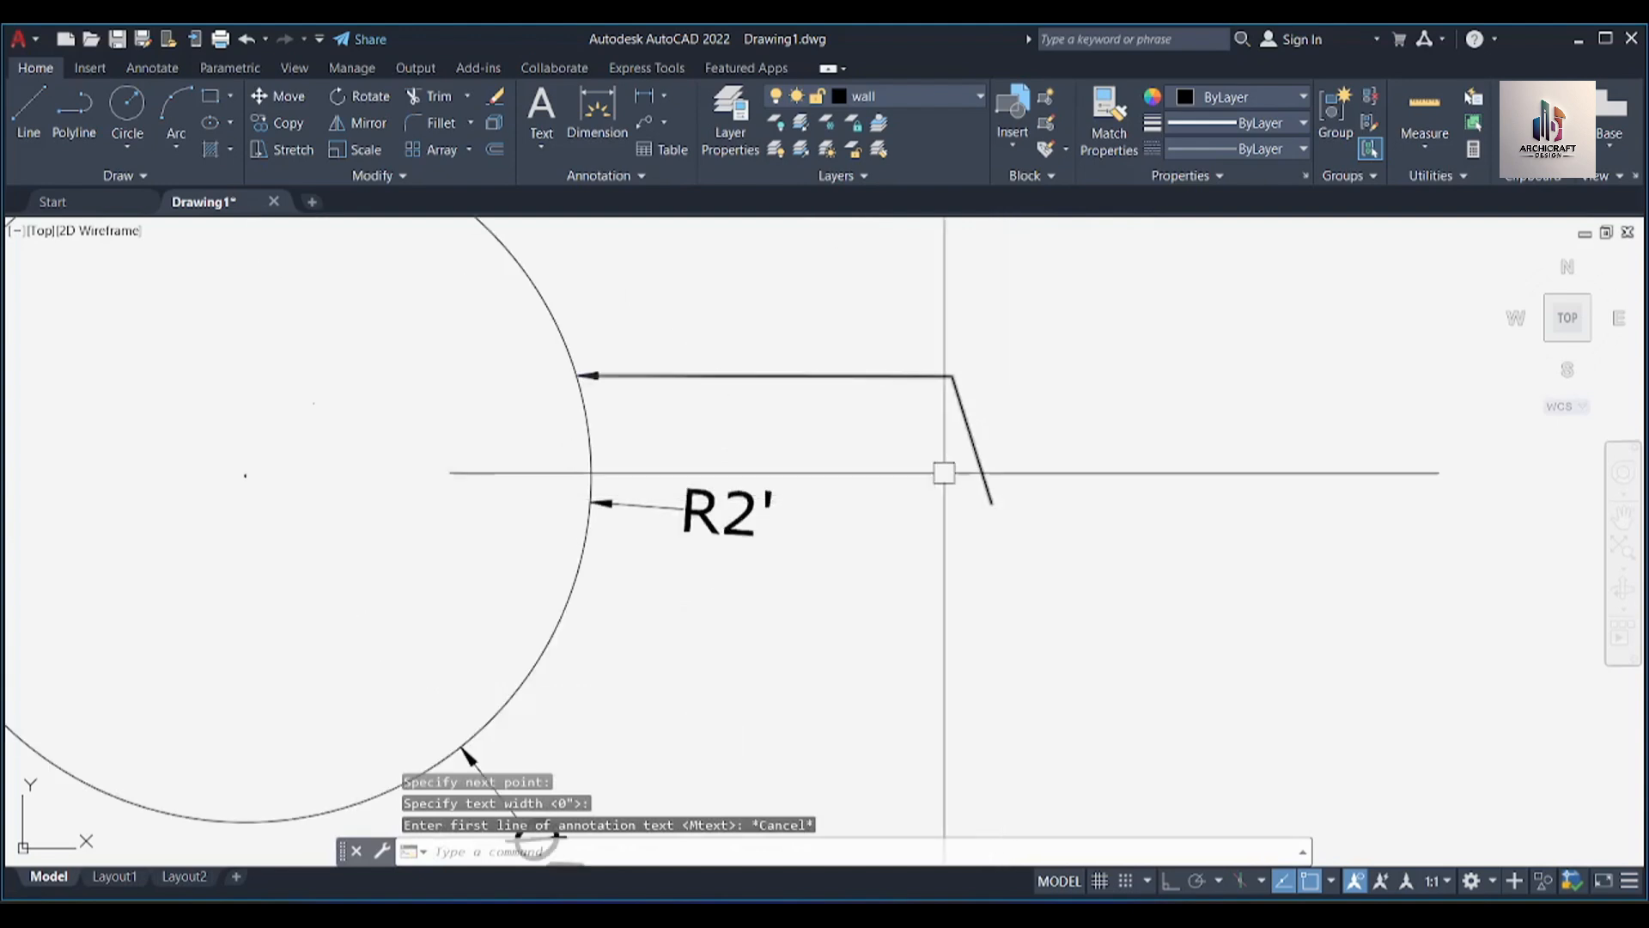
click(619, 372)
scroll(951, 374, down, 3)
key(Escape)
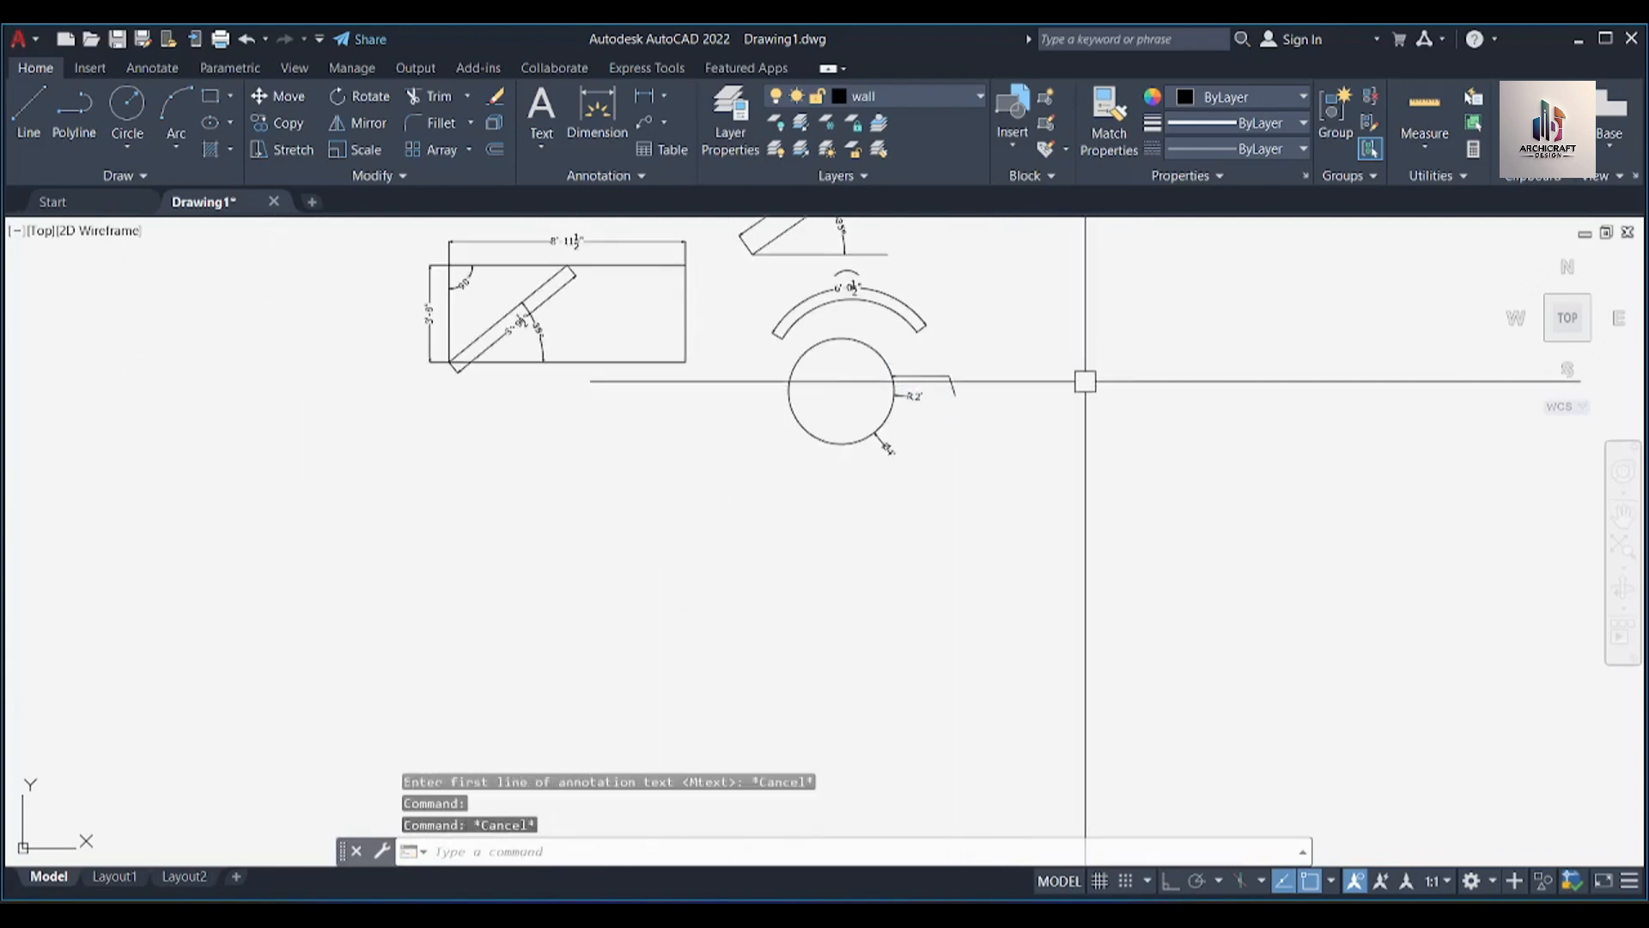
mouse_move(1012, 372)
middle_down()
mouse_move(1022, 429)
mouse_move(976, 530)
mouse_move(1030, 514)
middle_up()
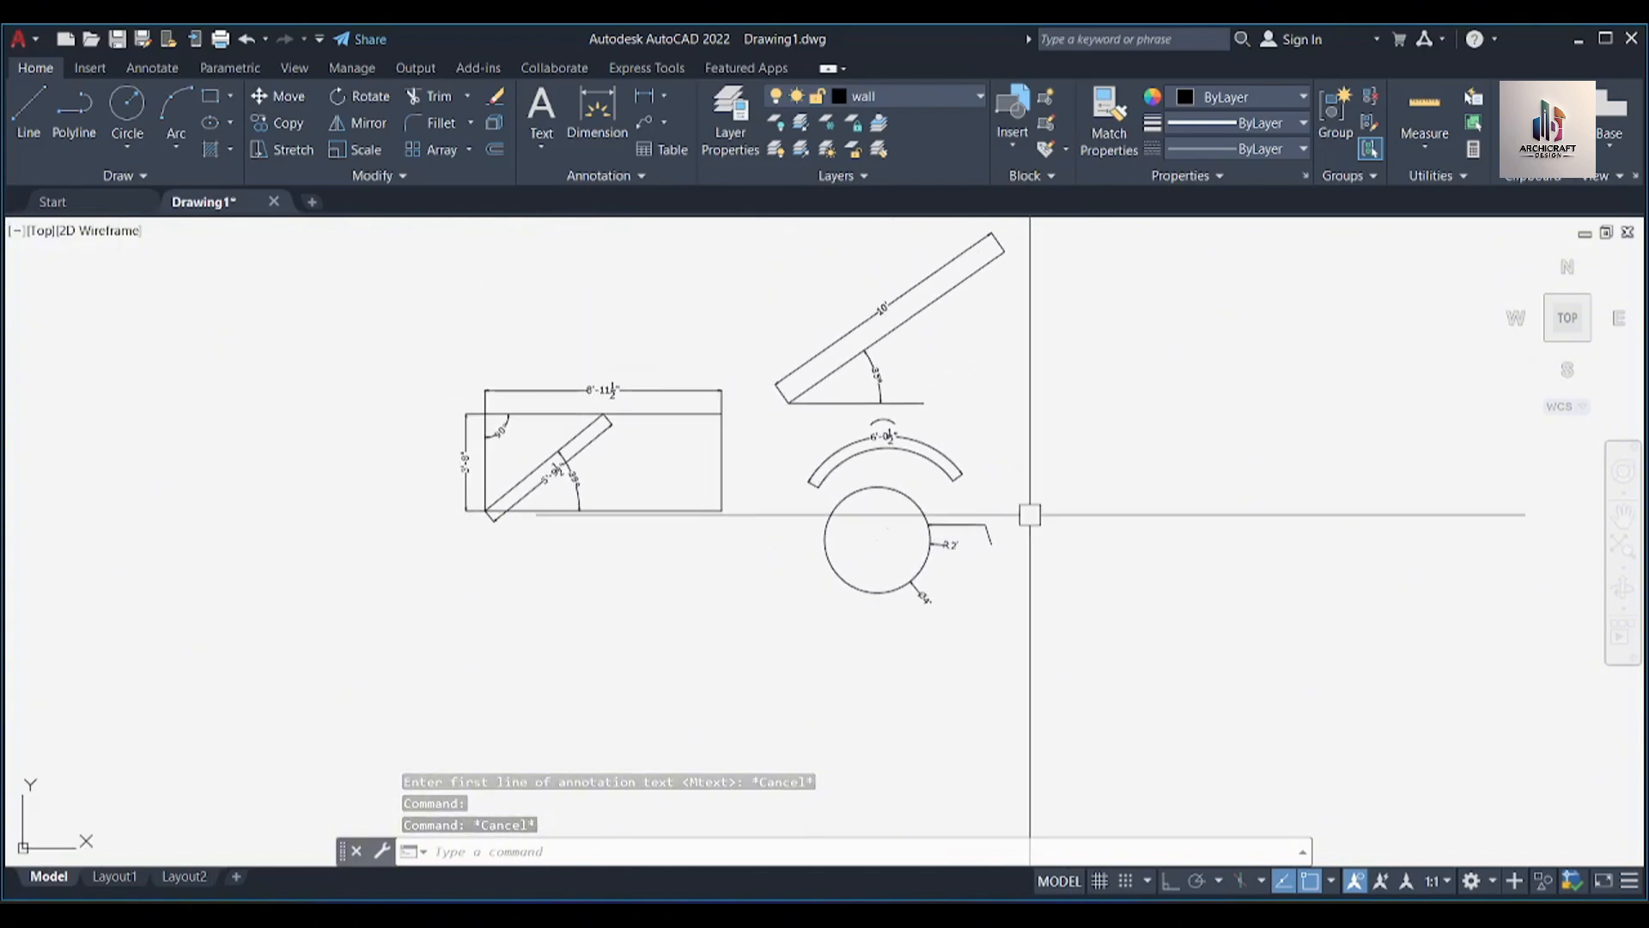